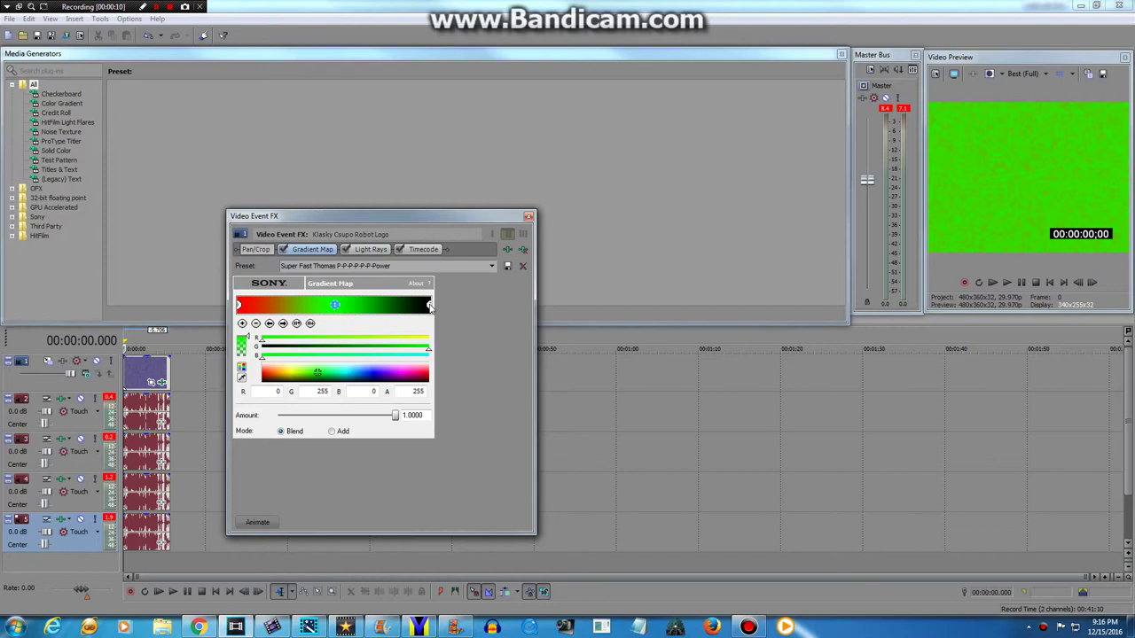
Review the Gradient Map, Light Rays and Timecode settings applied to the Klasky Csupo logo video event.
left_click(430, 305)
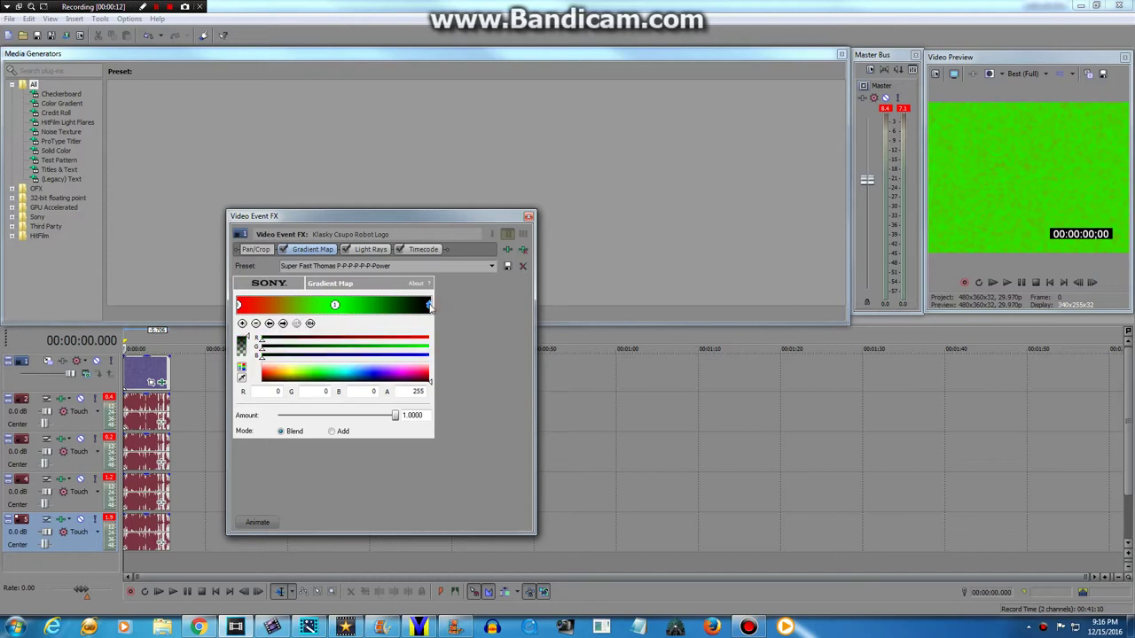
left_click(365, 249)
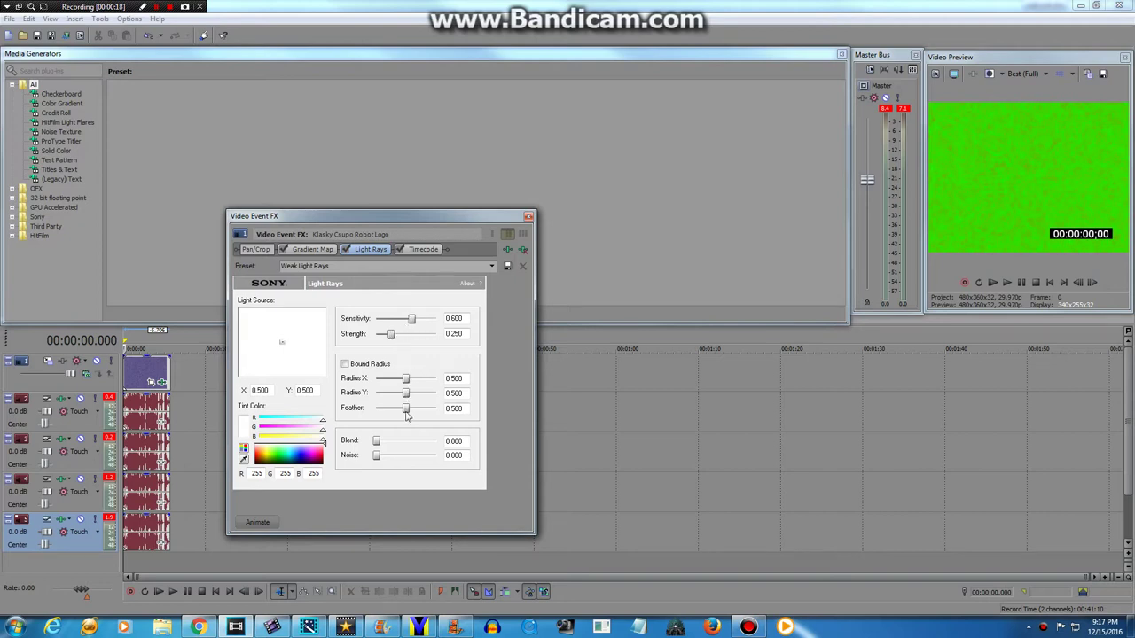
left_click(424, 251)
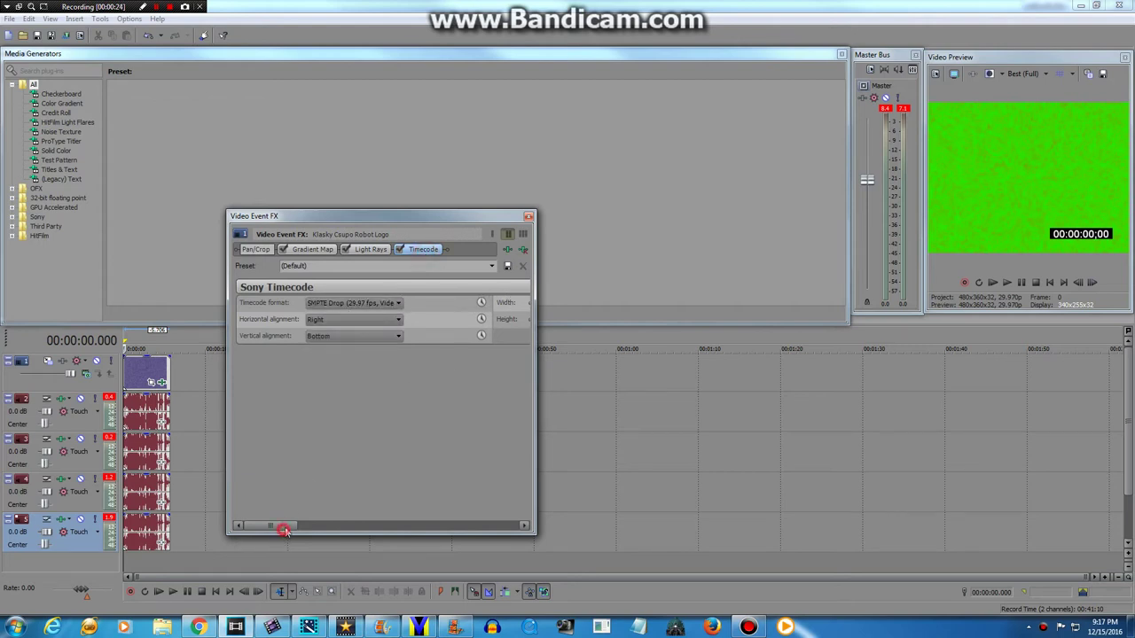
left_click_drag(283, 530, 69, 526)
left_click_drag(262, 529, 484, 493)
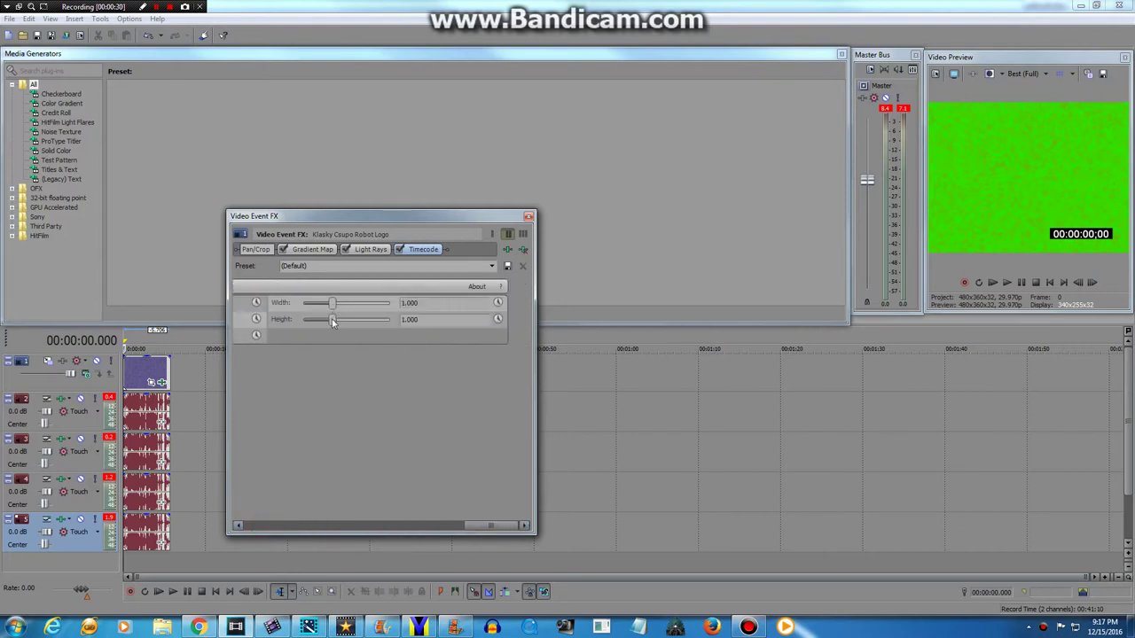
left_click_drag(489, 530, 233, 545)
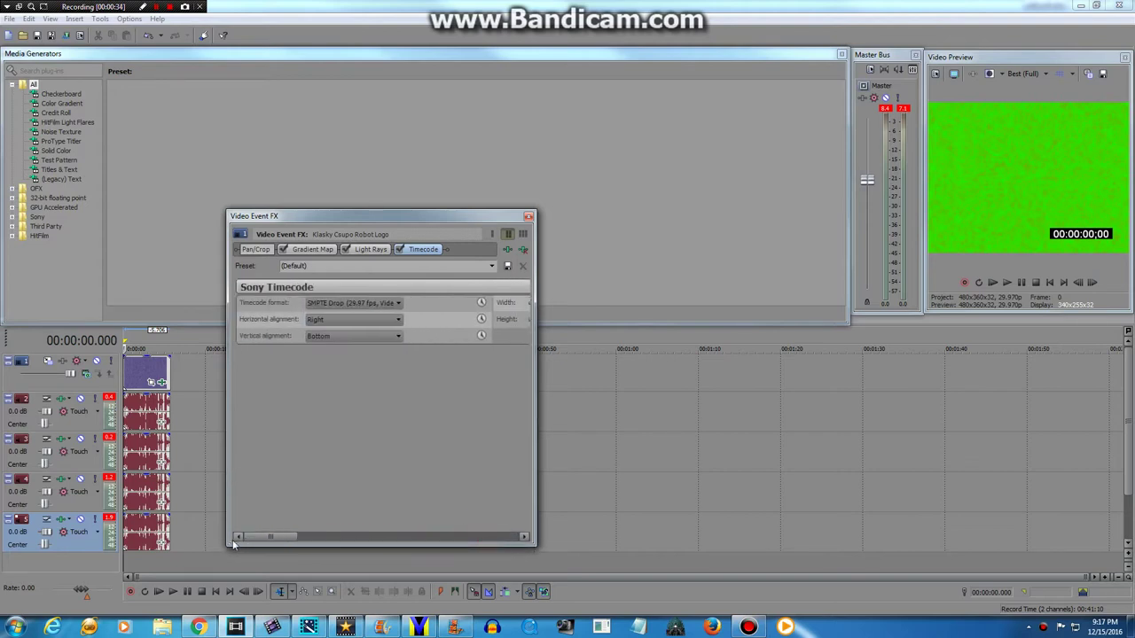
left_click(528, 217)
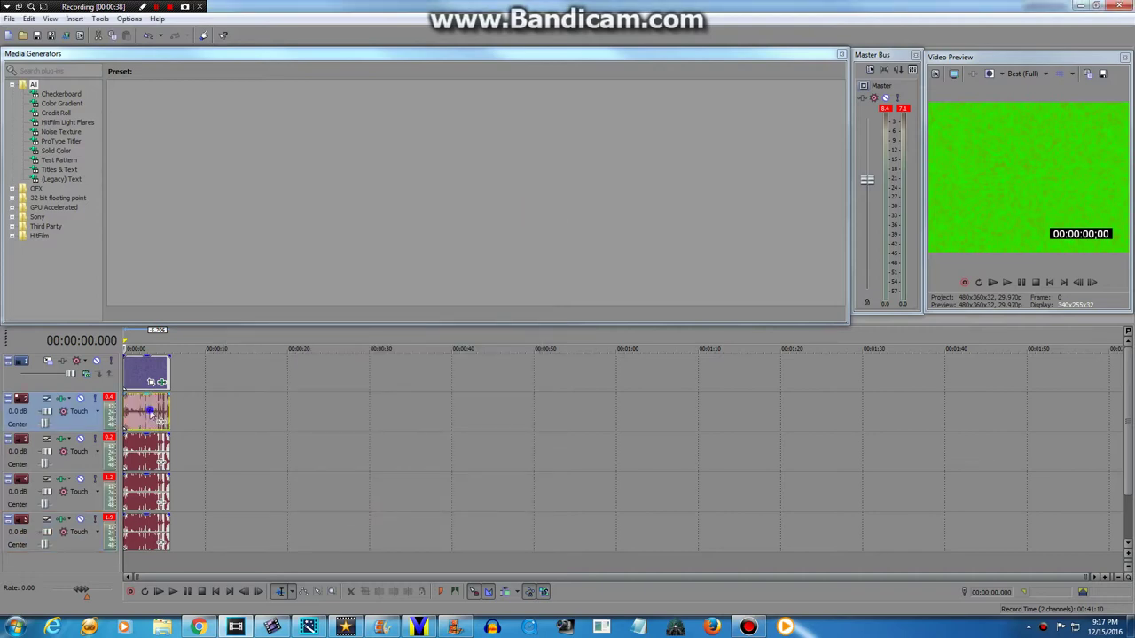
Examine the pitch change in the properties of the audio events on tracks 2 and 3.
right_click(141, 417)
left_click(304, 405)
left_click(600, 423)
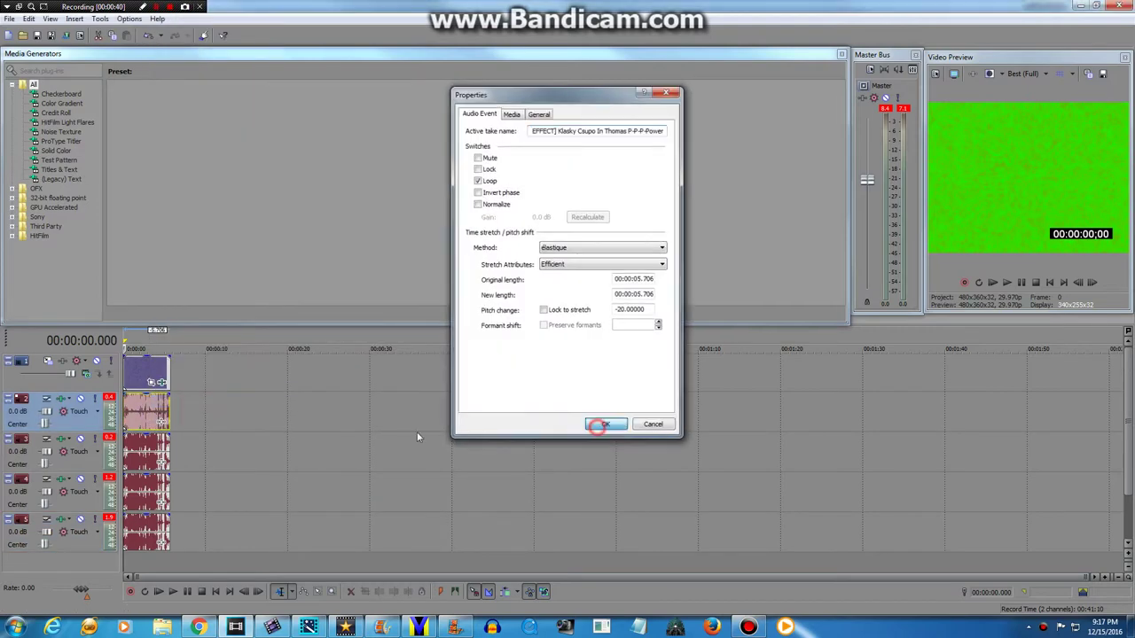
right_click(138, 452)
left_click(158, 444)
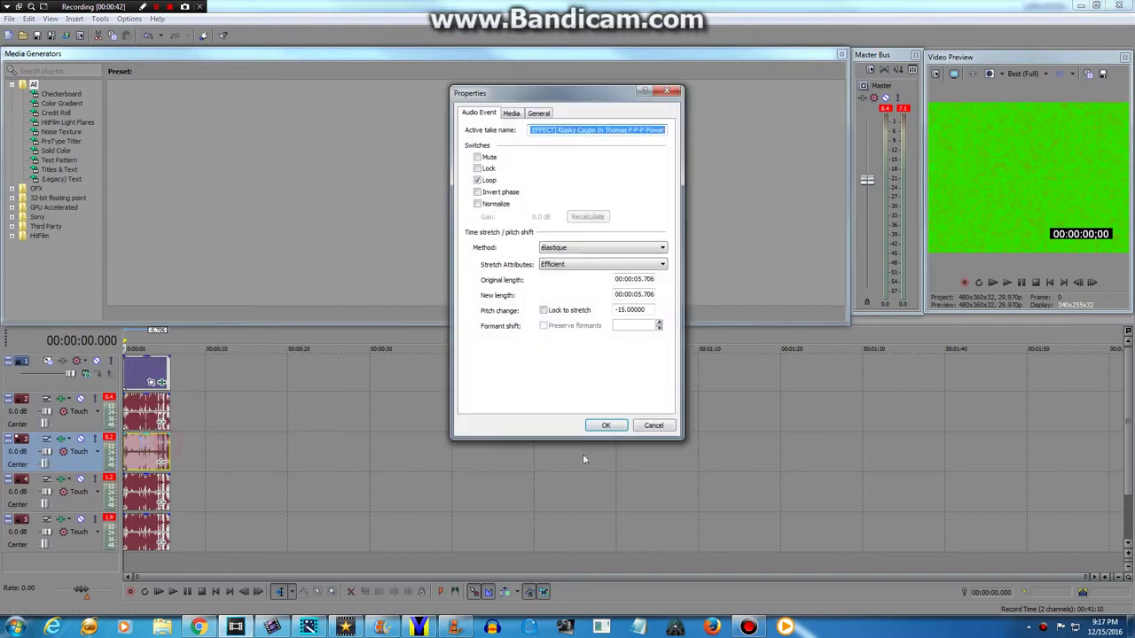
left_click(606, 426)
Examine the pitch change in the properties of the audio events on tracks 4 and 5.
right_click(140, 488)
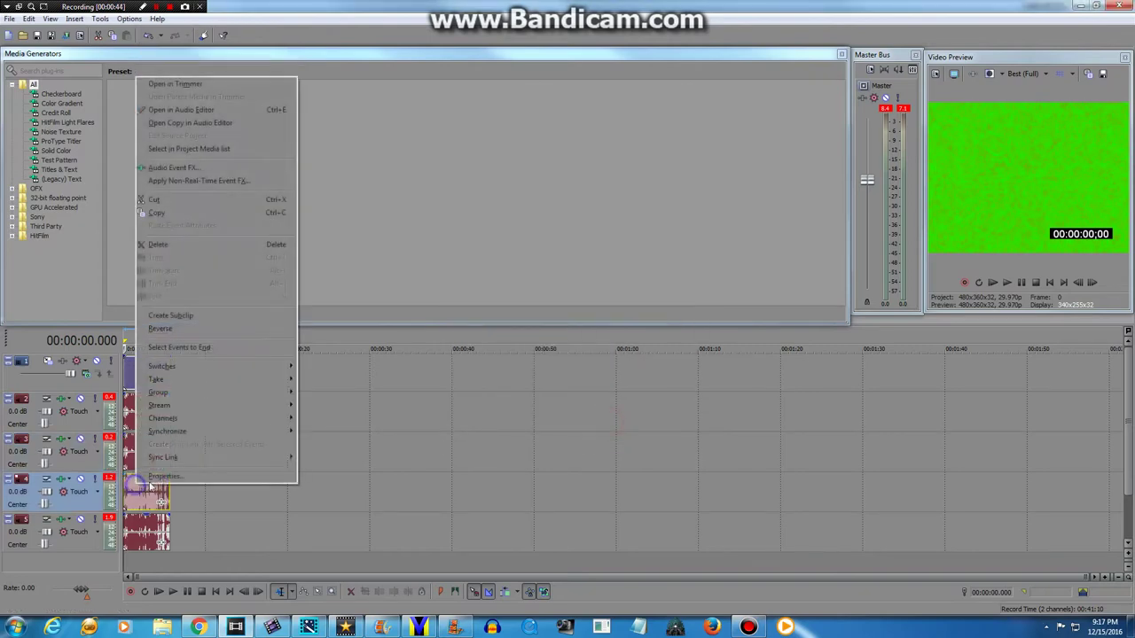
left_click(160, 477)
left_click(606, 425)
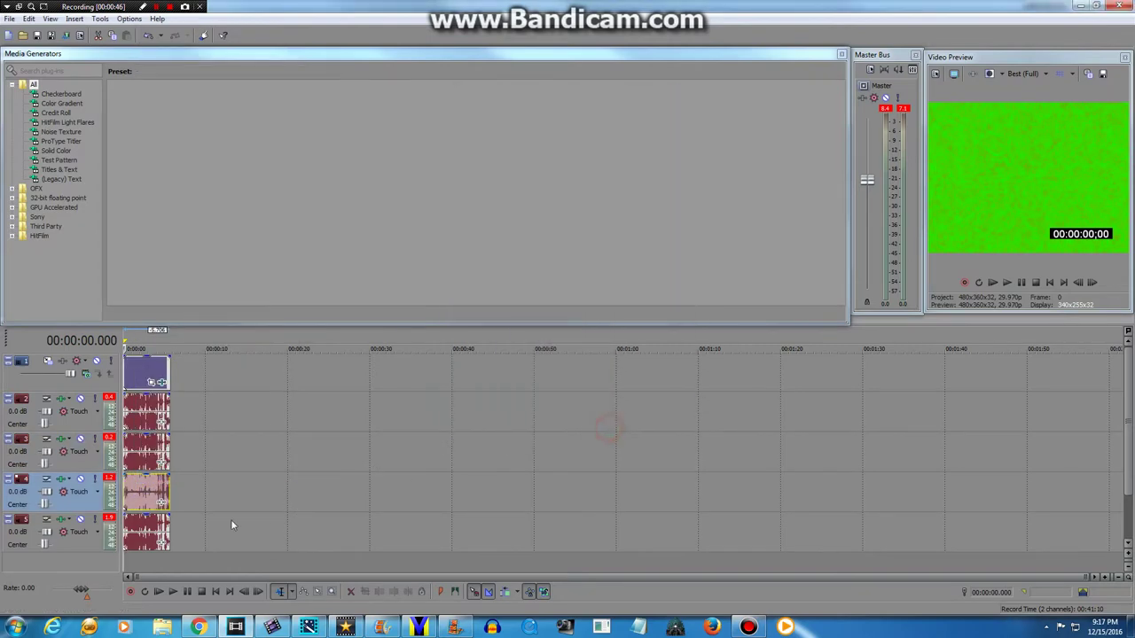
right_click(144, 530)
left_click(189, 516)
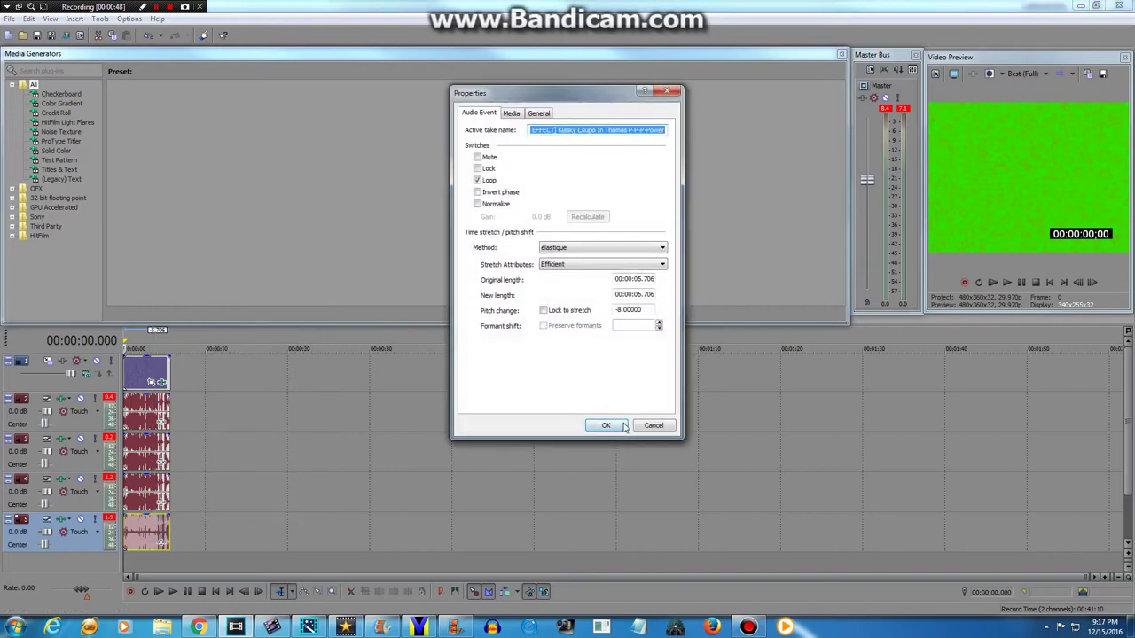
left_click(607, 423)
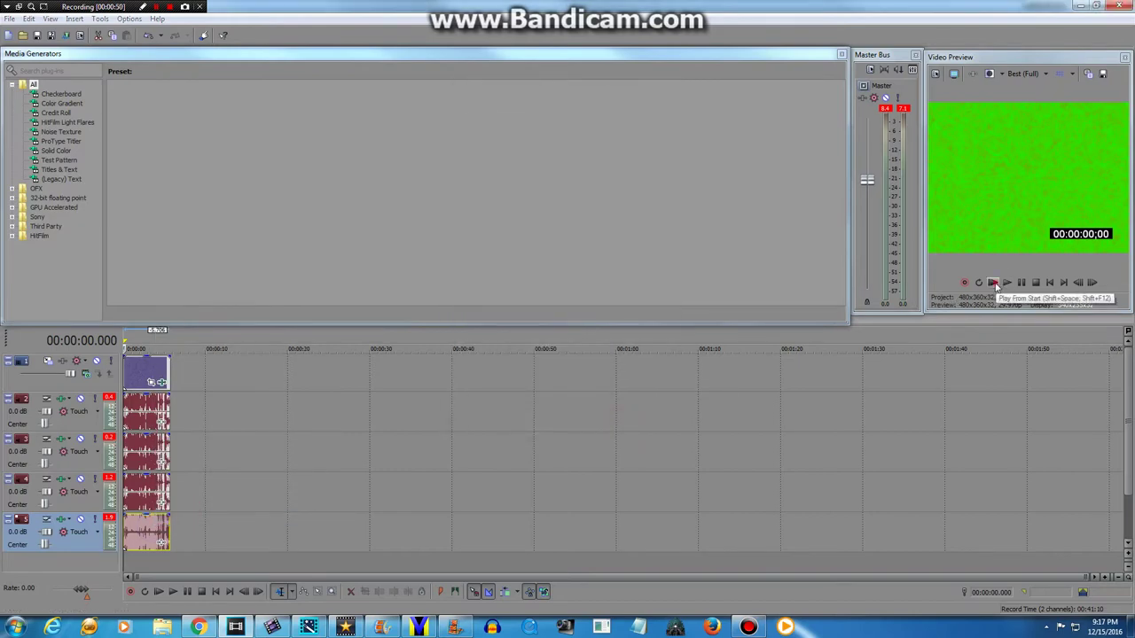
Play back the logo project in the video preview, then switch to Bandicam.
left_click(1006, 283)
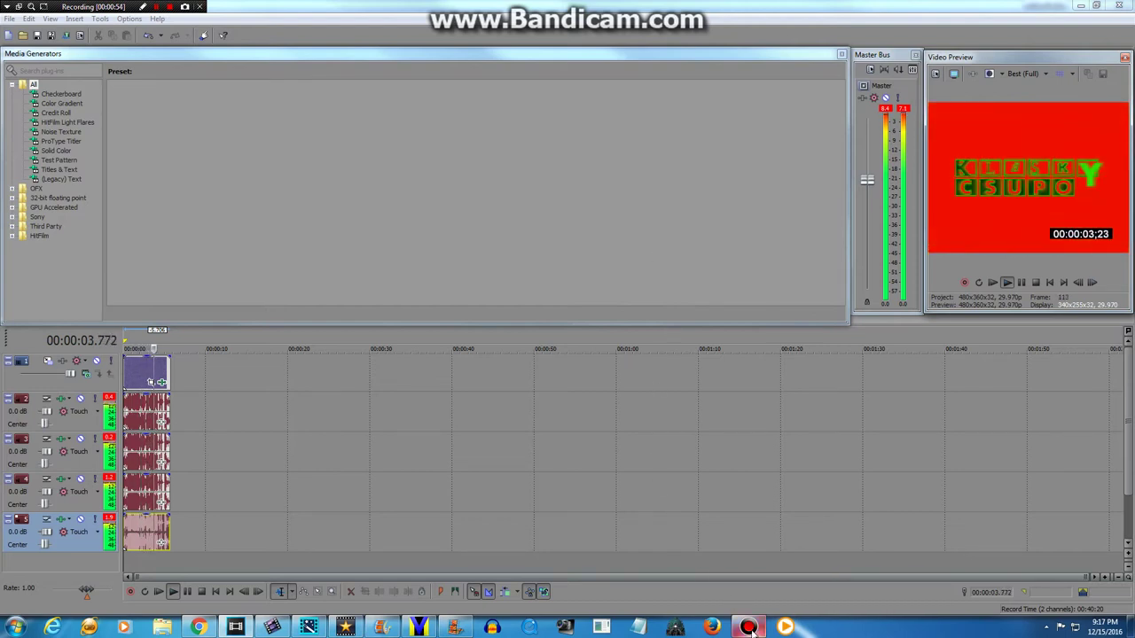
mouse_move(752, 630)
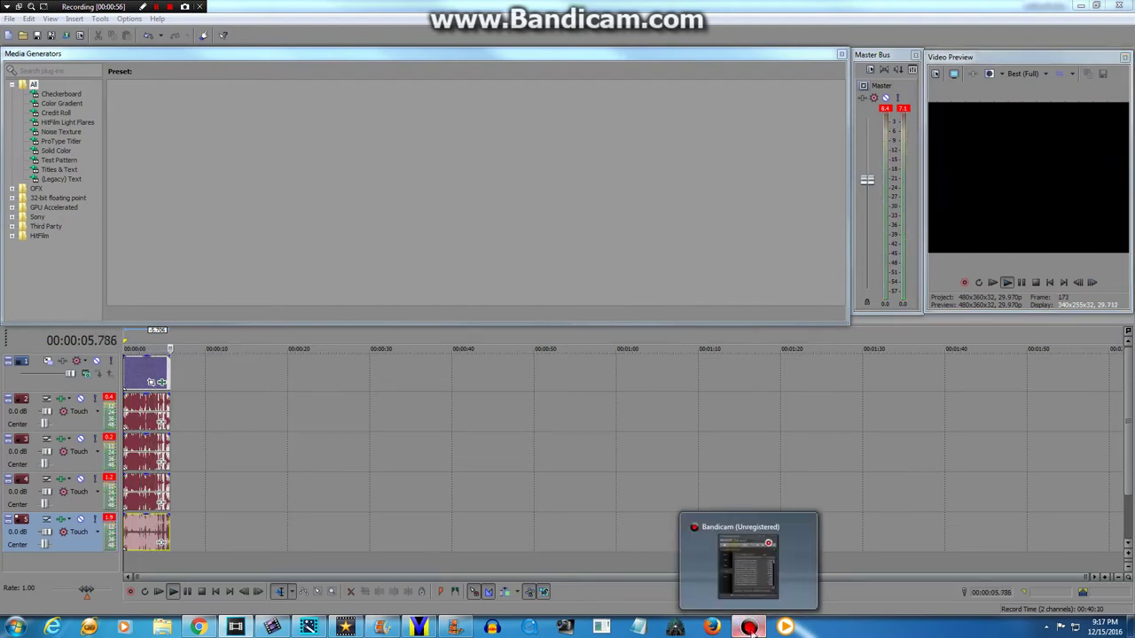
left_click(749, 627)
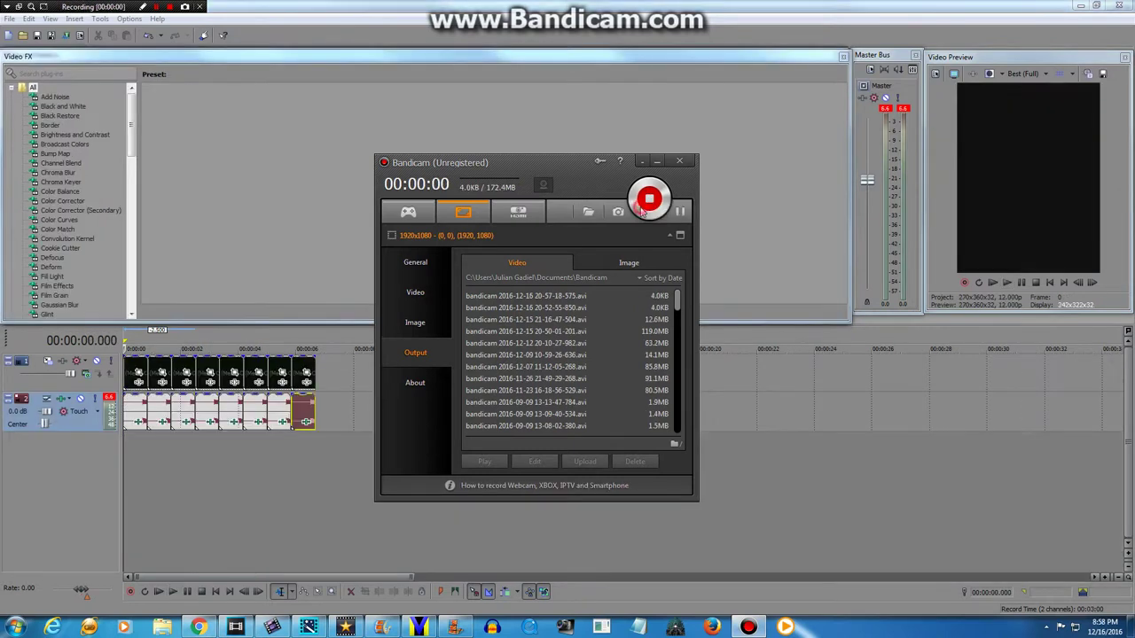
Apply the SYNTH 1 preset to the first audio clip's Orange Vocoder and review its two Volume effects and Pitch Shift.
left_click(784, 217)
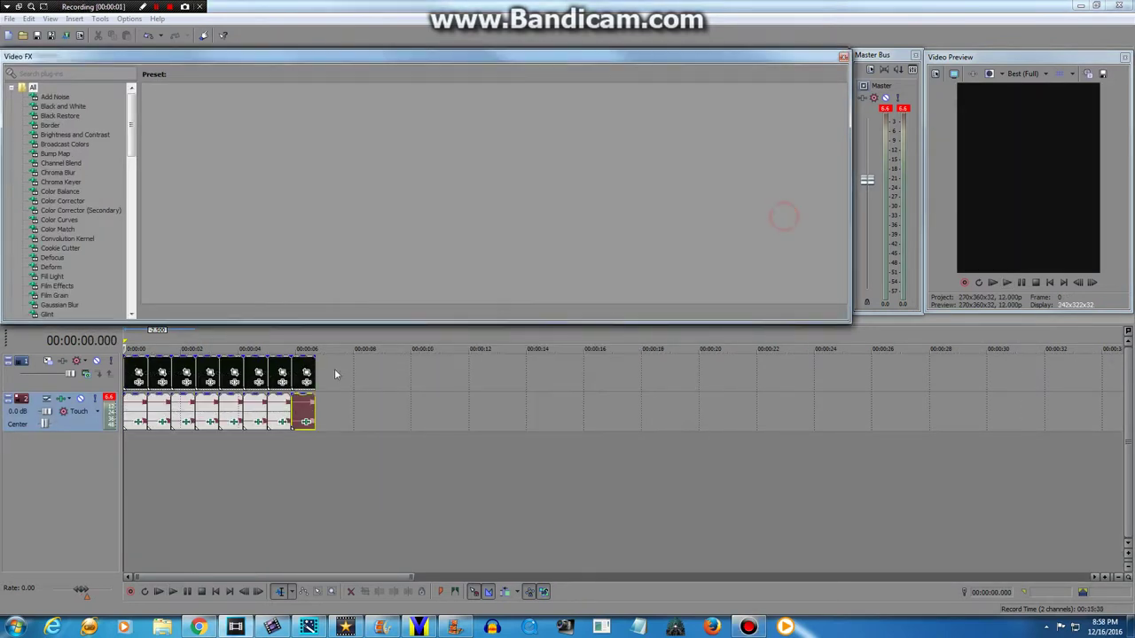
left_click(140, 427)
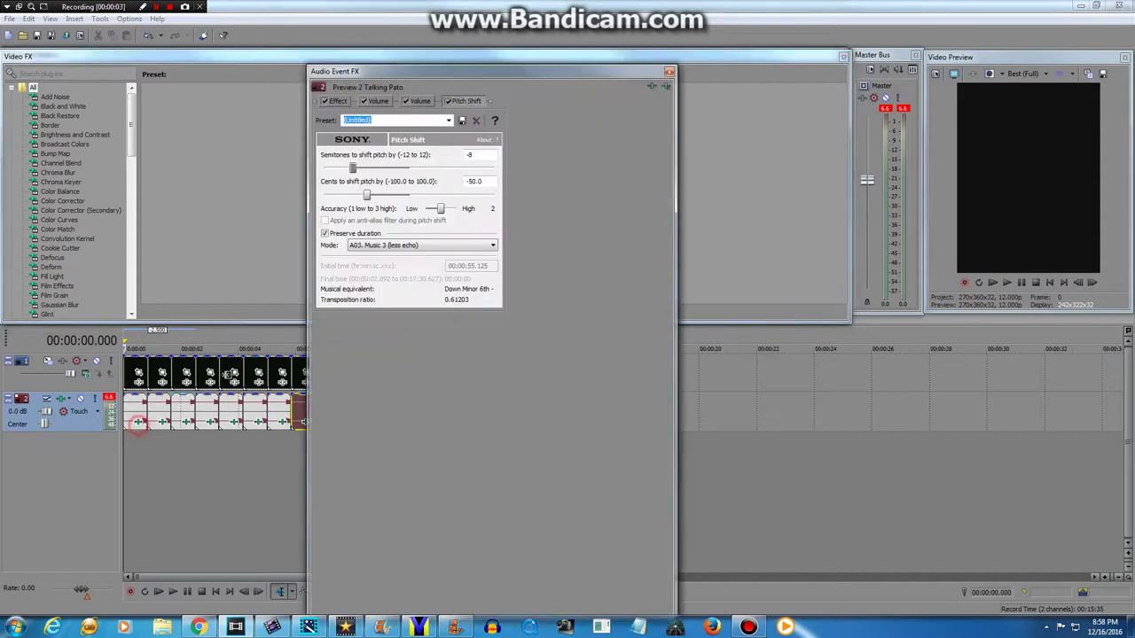
left_click(335, 100)
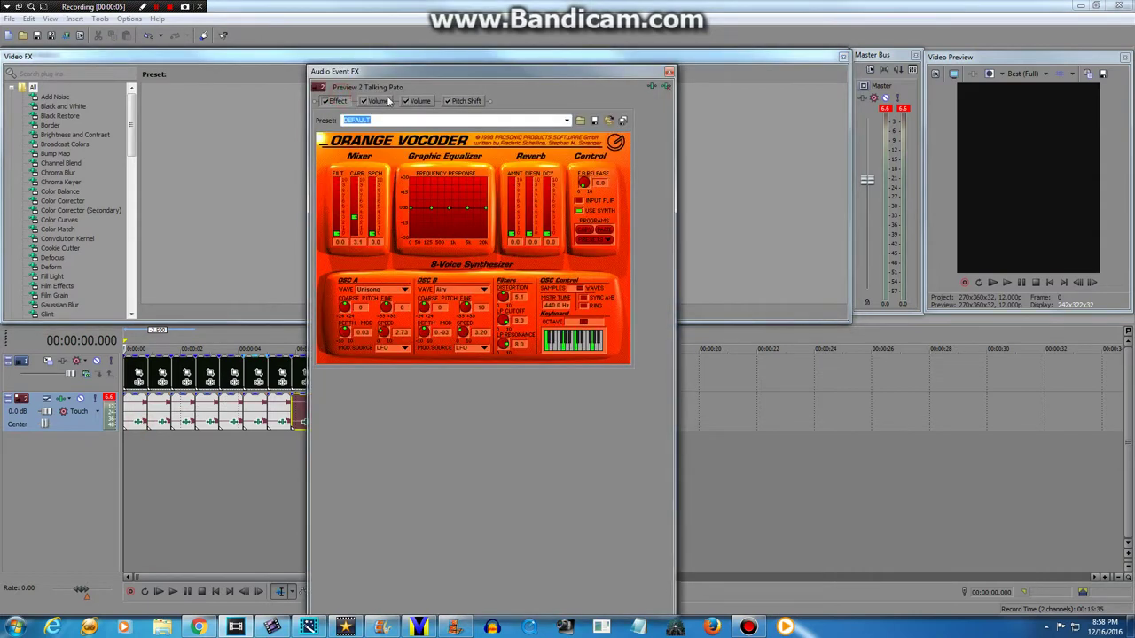
left_click(567, 120)
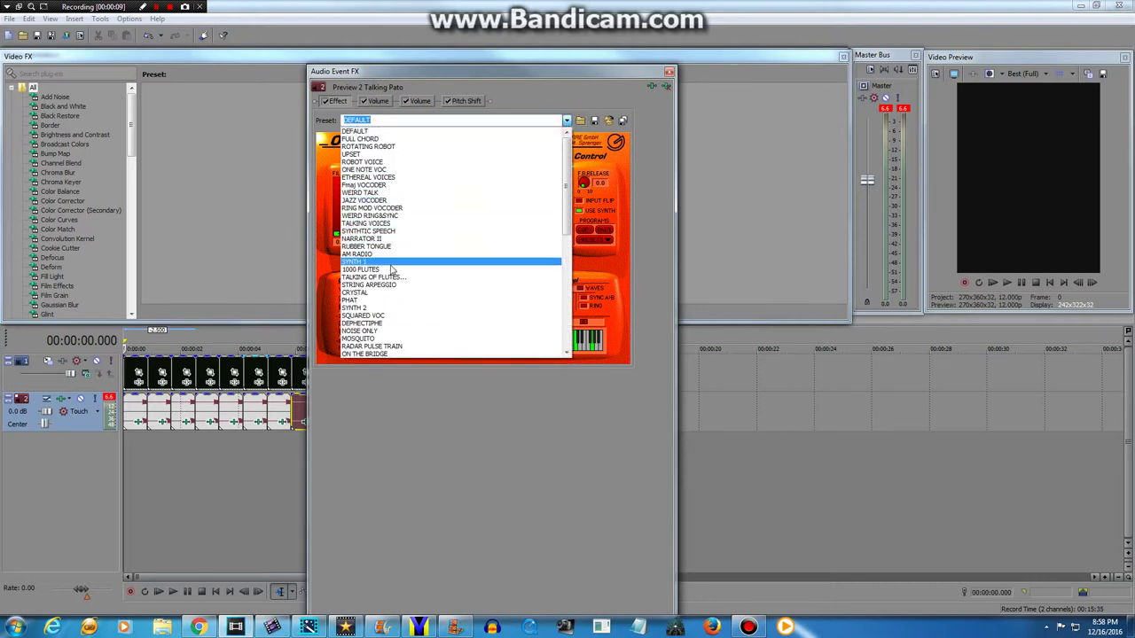
left_click(362, 263)
left_click(376, 100)
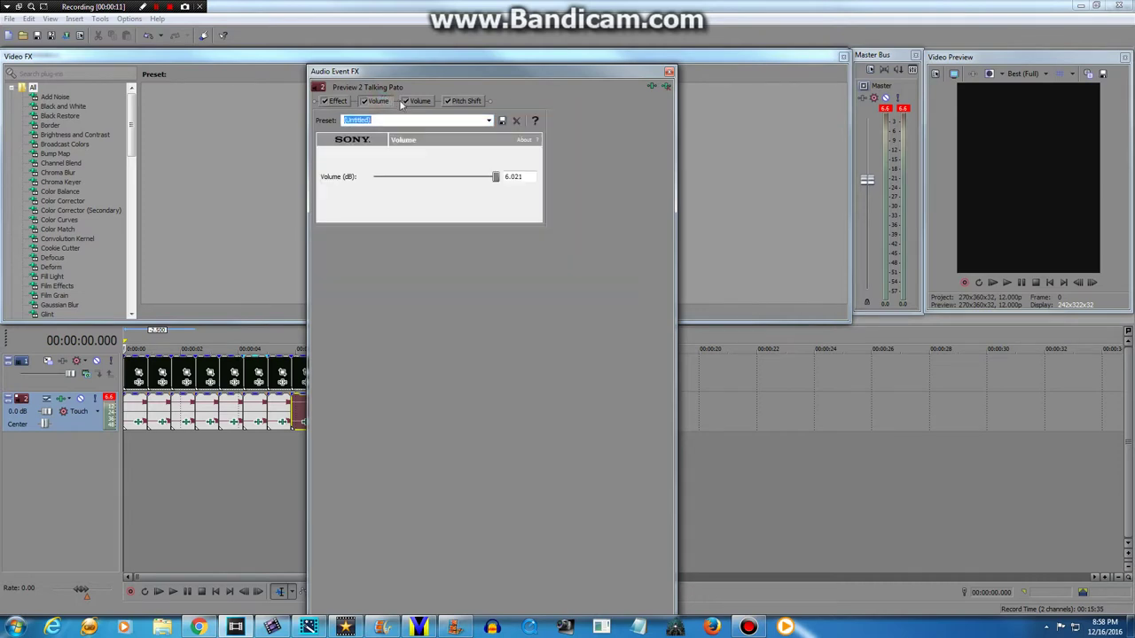
left_click(423, 102)
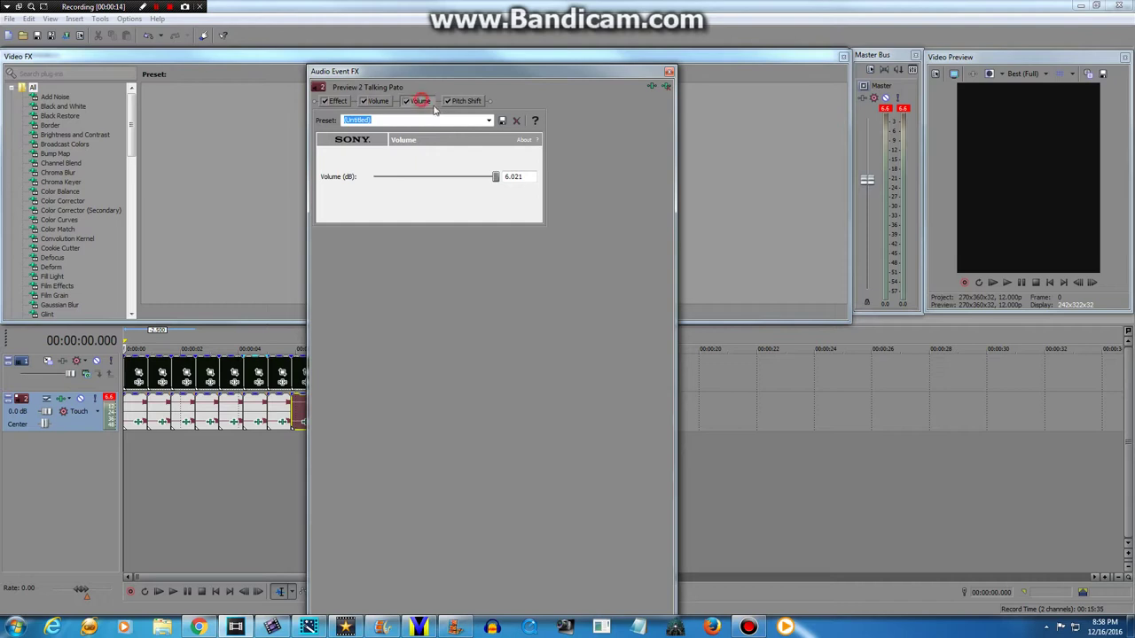
left_click(468, 101)
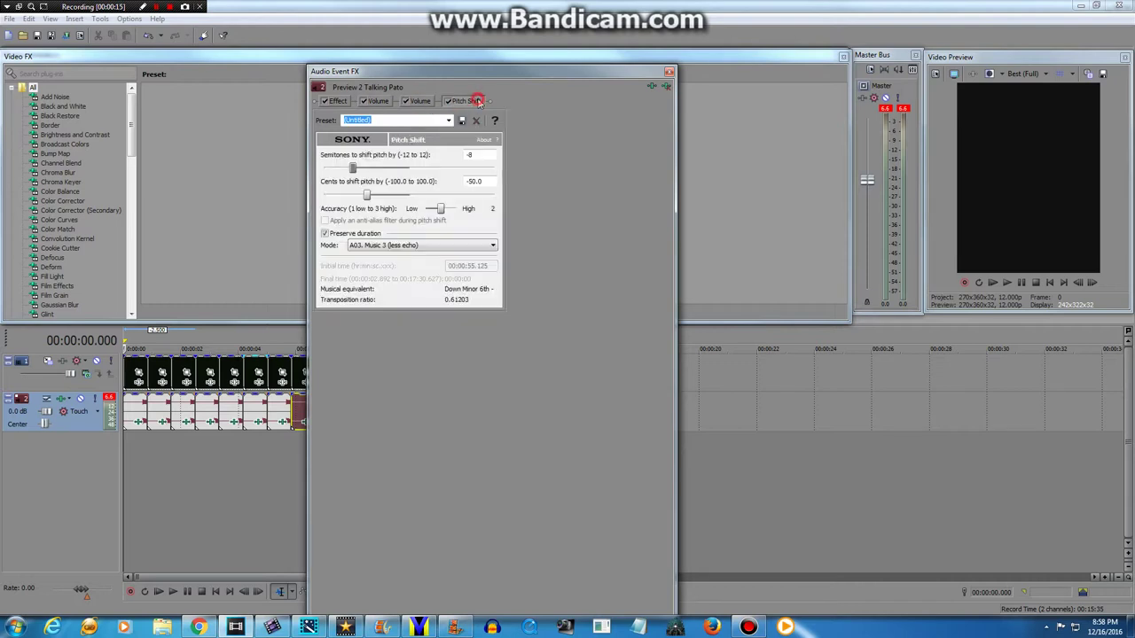
left_click(669, 72)
Apply the SYNTH 1 vocoder preset to the second audio clip and review its Volume and Pitch Shift settings.
left_click(163, 423)
left_click(338, 101)
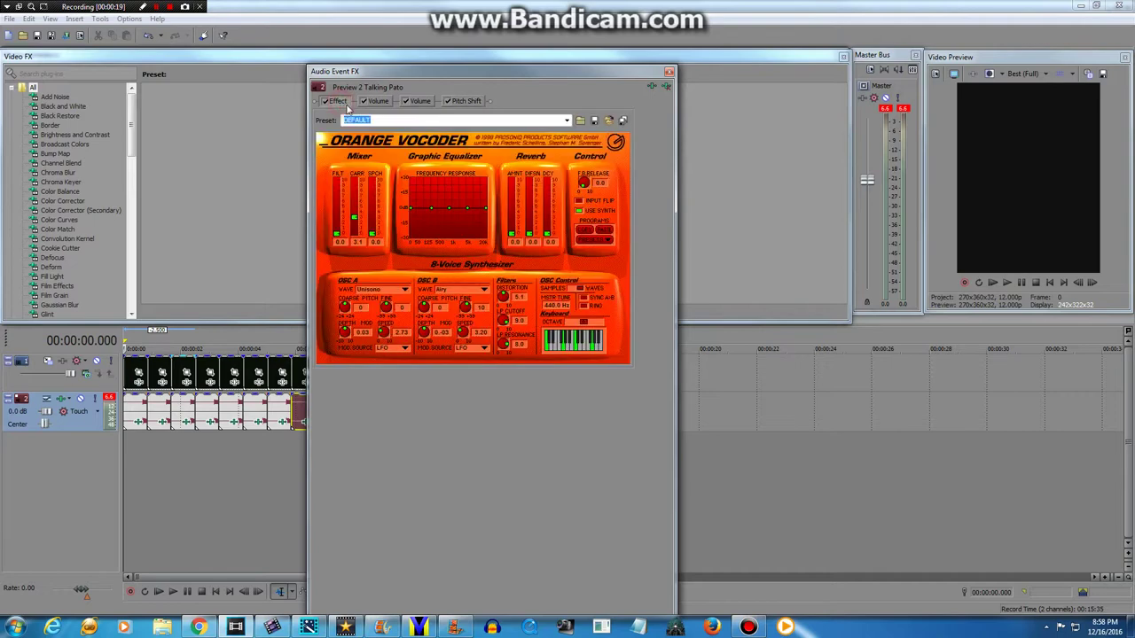
left_click(566, 121)
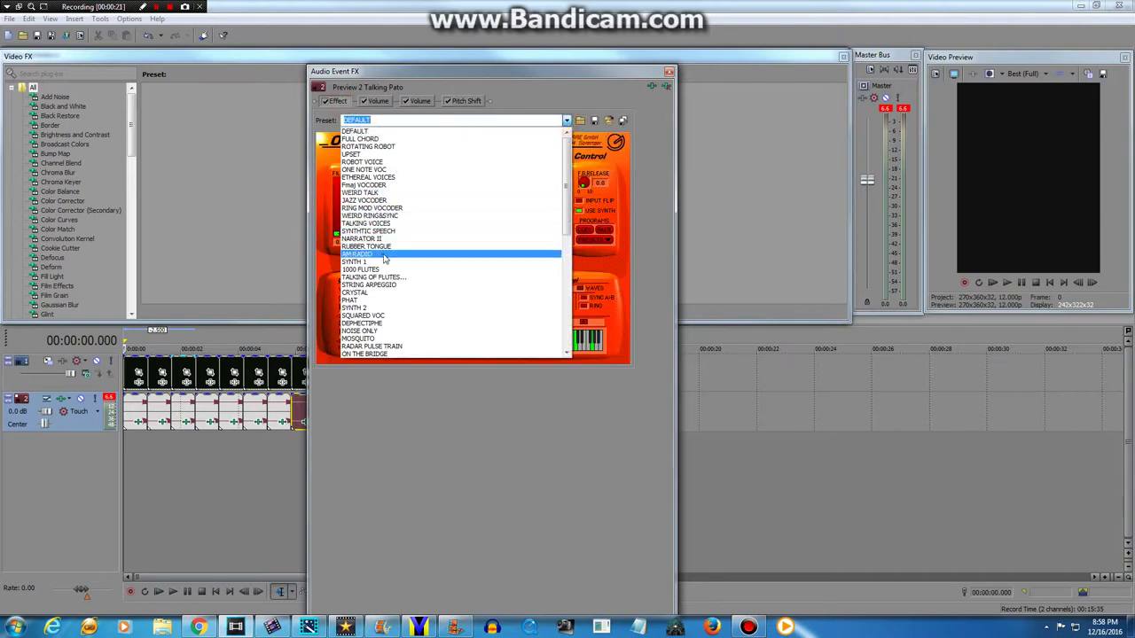
left_click(372, 262)
left_click(376, 101)
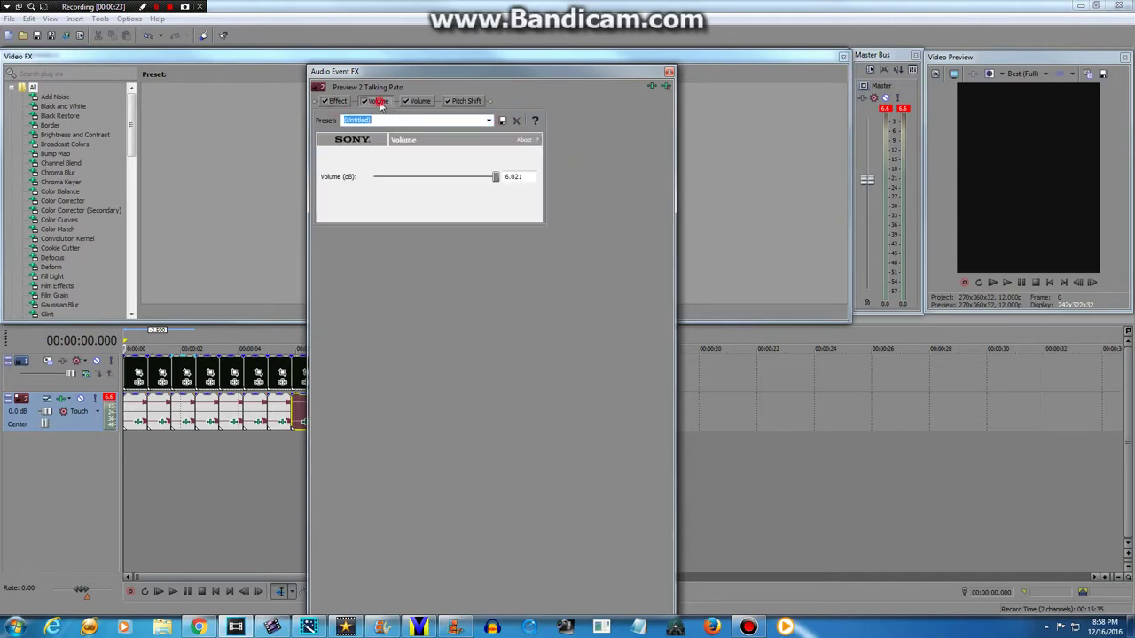
left_click(464, 100)
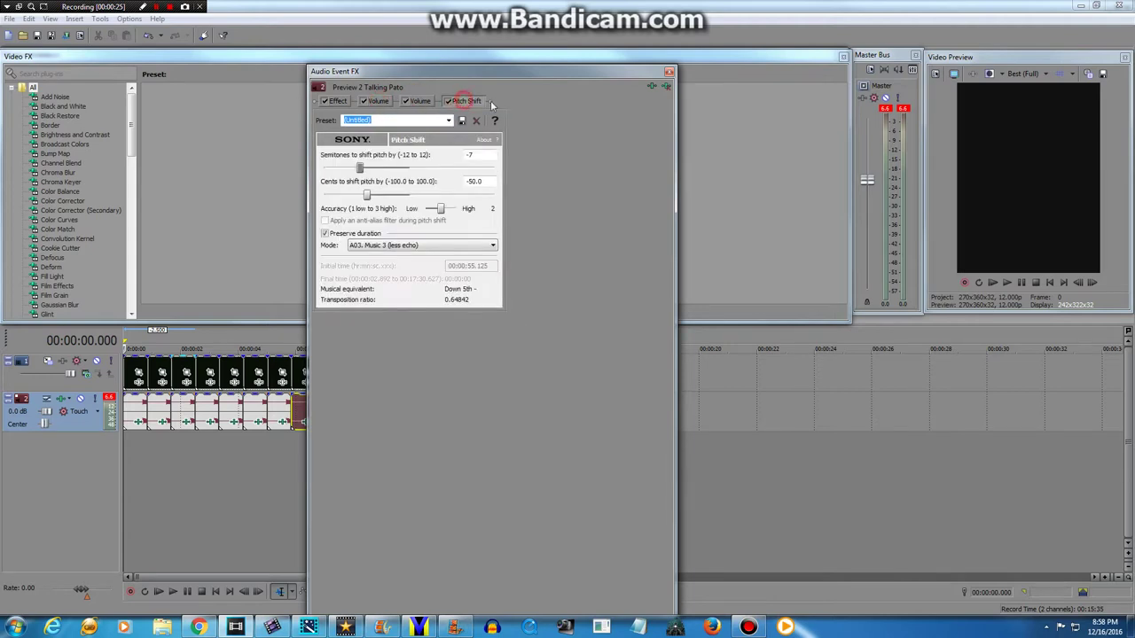
left_click(670, 71)
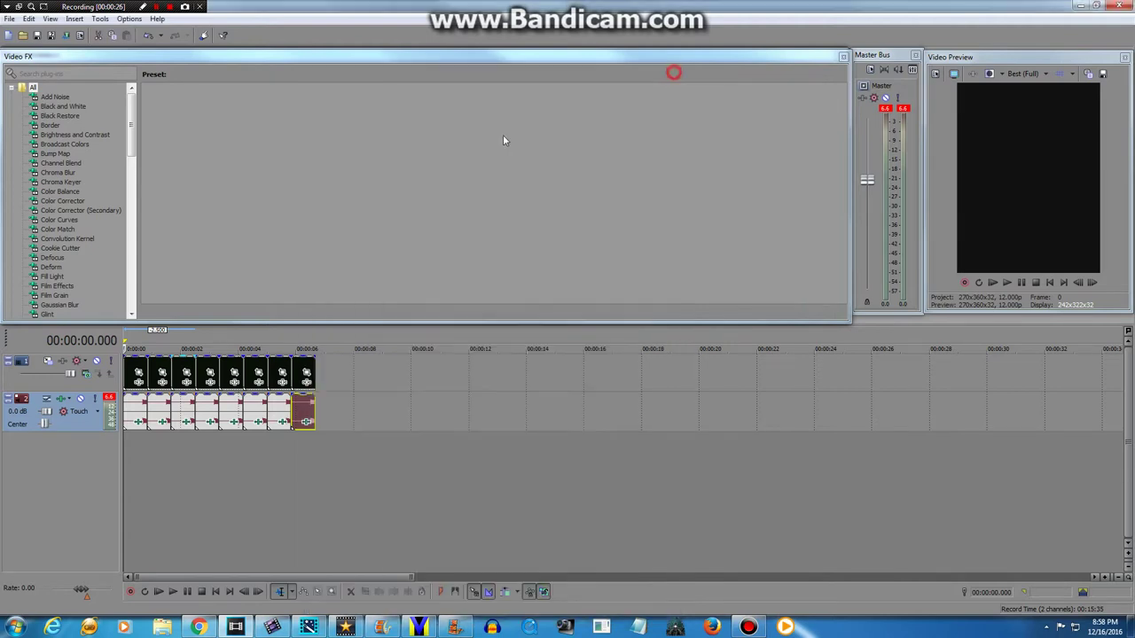
Apply the SYNTH 1 vocoder preset to the third audio clip and review its Volume and Pitch Shift settings.
left_click(187, 423)
left_click(337, 100)
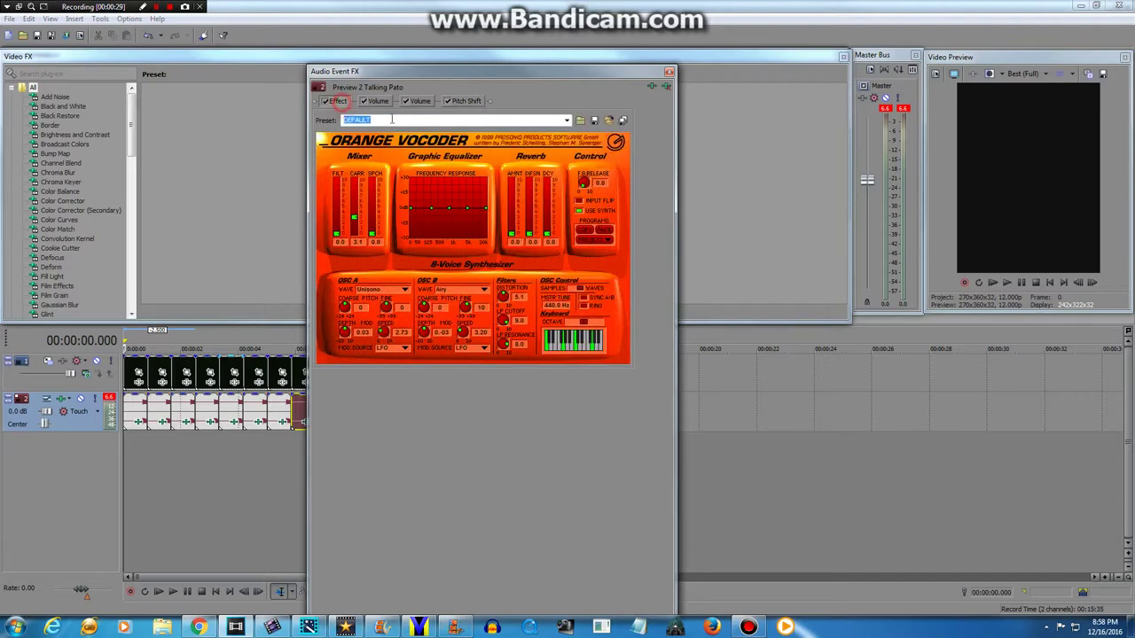
left_click(566, 120)
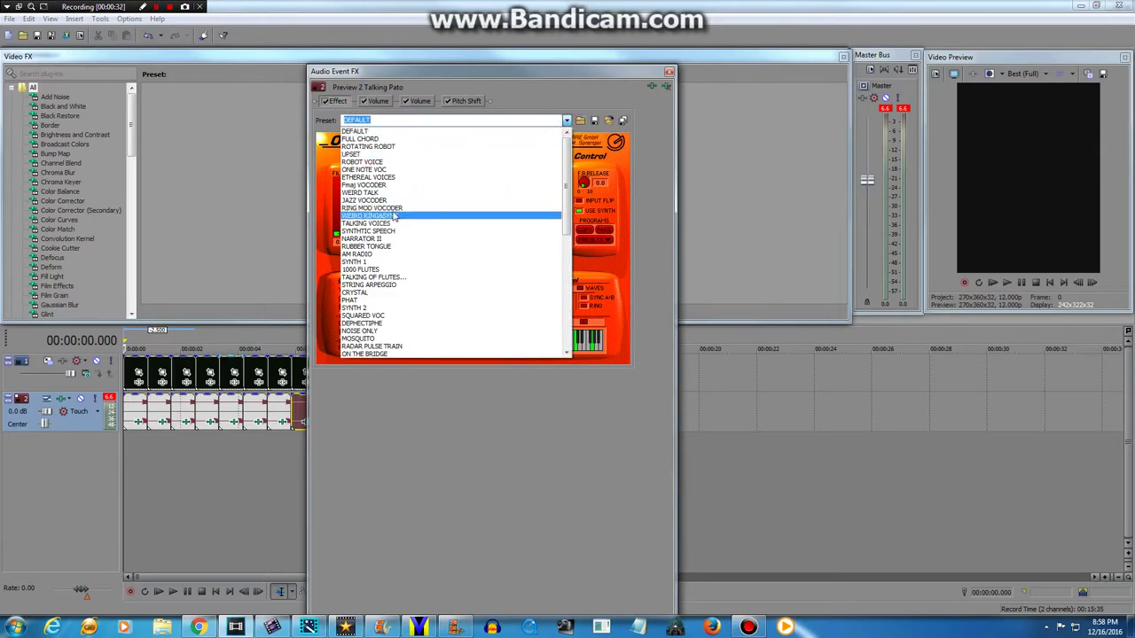
left_click(359, 262)
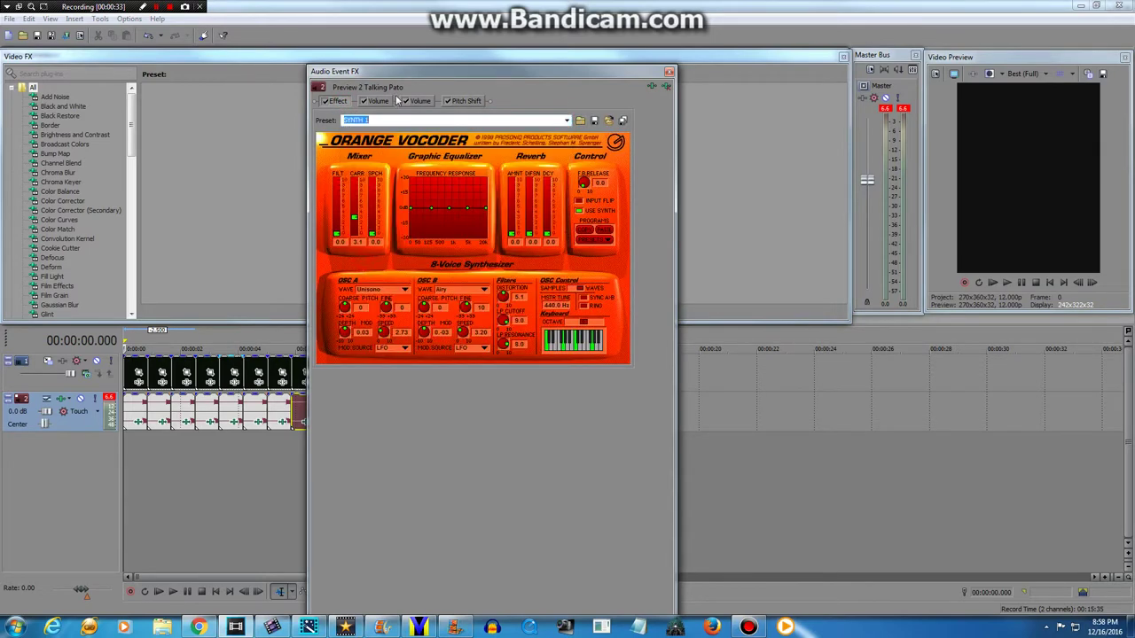
left_click(379, 101)
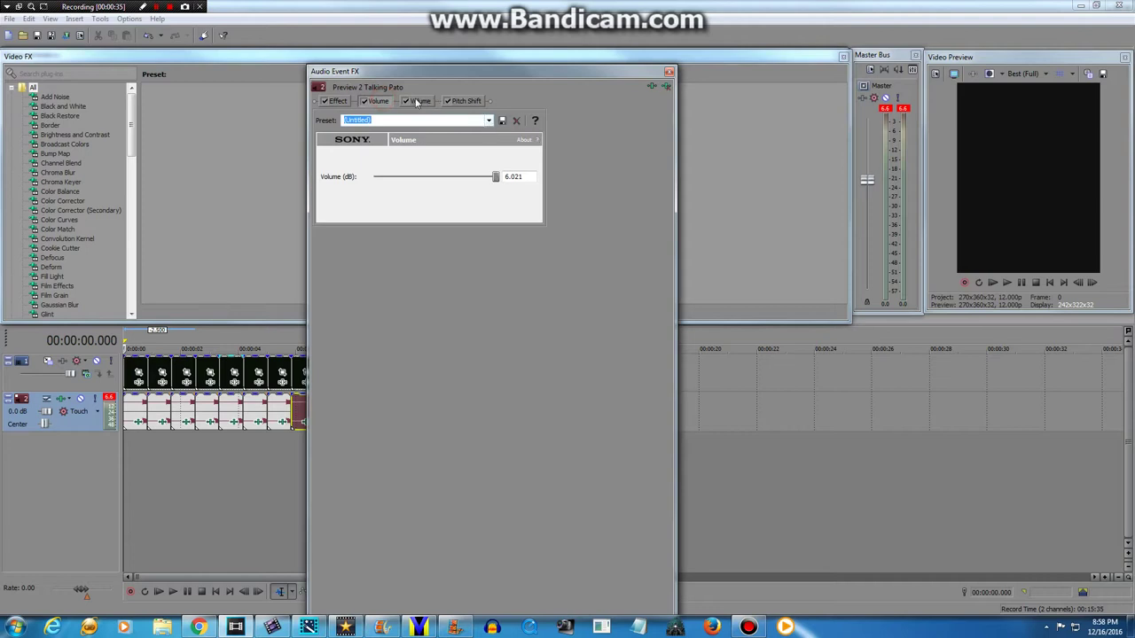
left_click(463, 101)
left_click(669, 73)
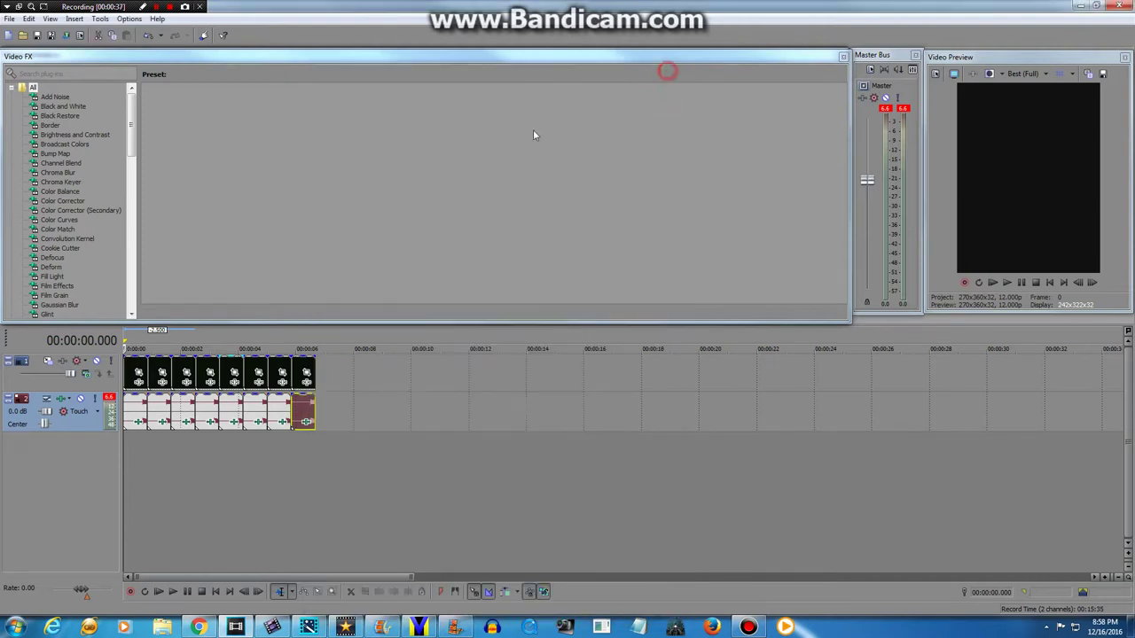
Apply the SYNTH 1 preset to the fourth audio clip's Orange Vocoder and review its Volume and Pitch Shift settings.
left_click(207, 423)
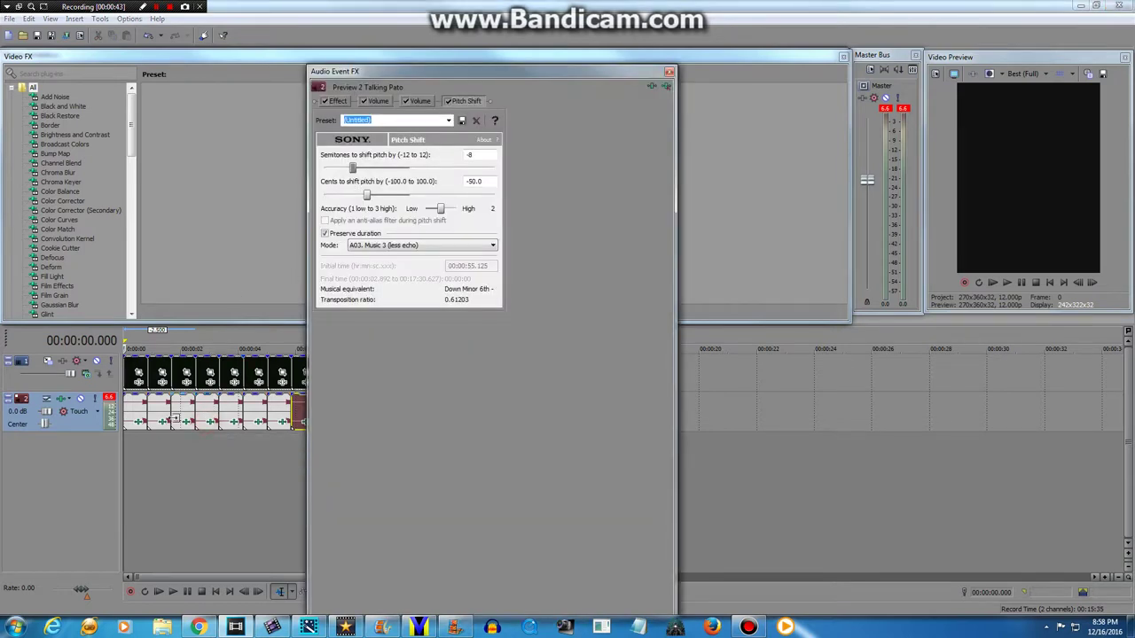
left_click(346, 101)
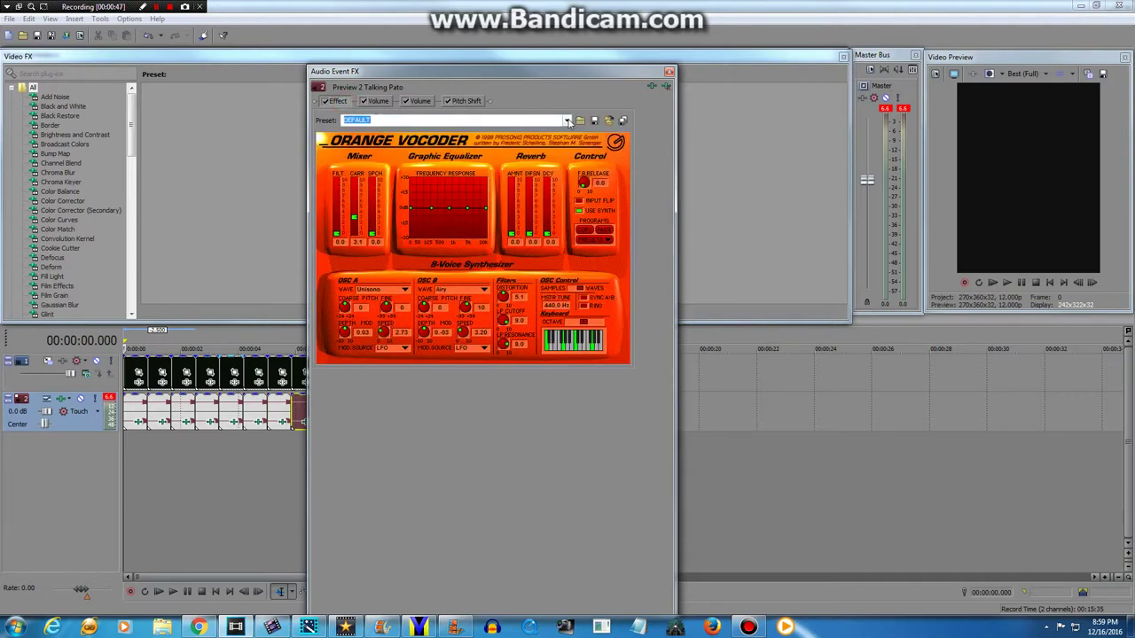
left_click(567, 121)
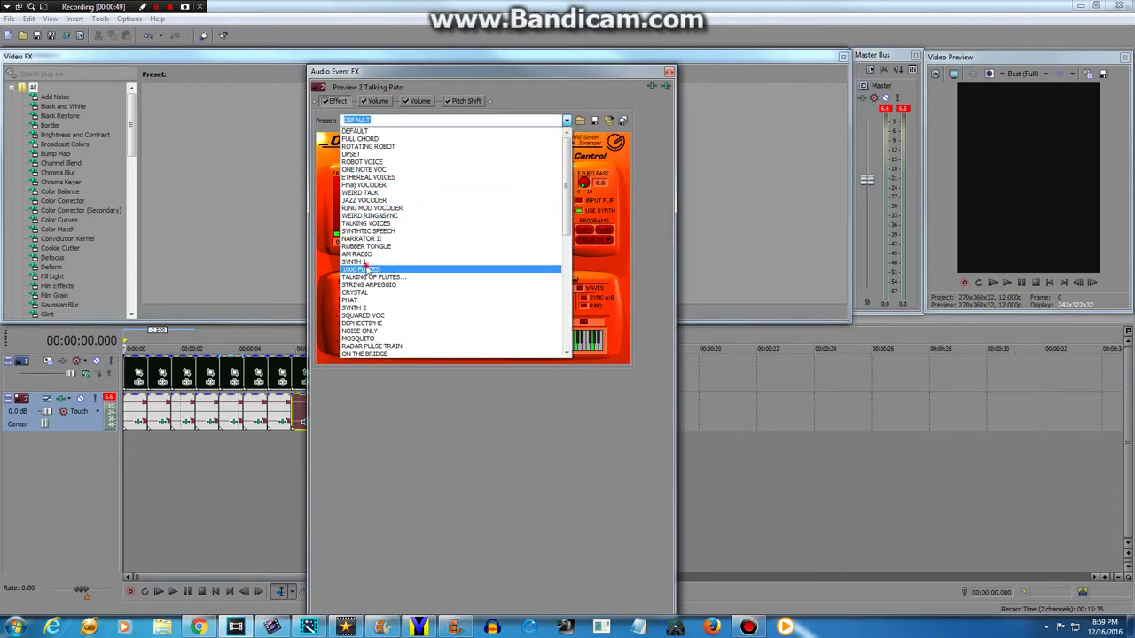
left_click(367, 269)
left_click(567, 120)
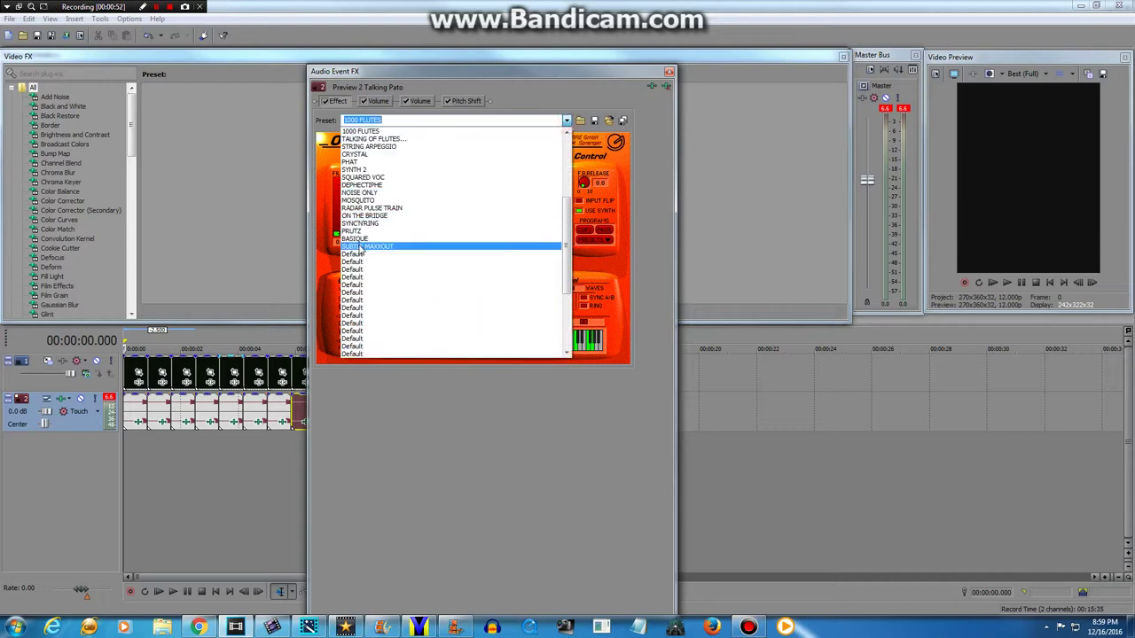
scroll(564, 257, "up", 6)
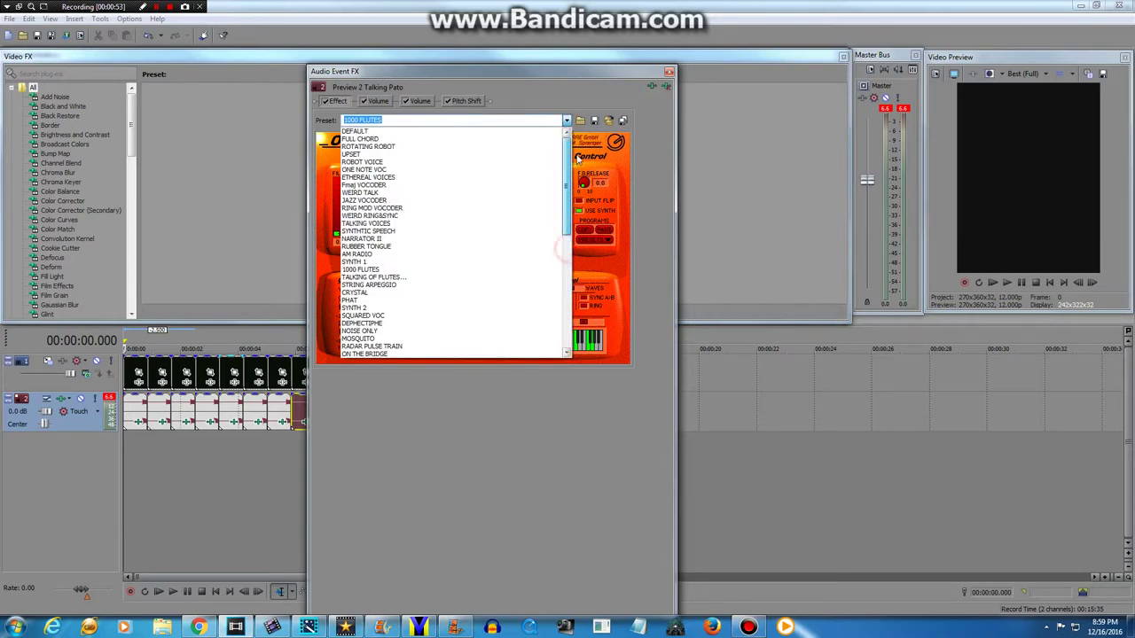
left_click(383, 263)
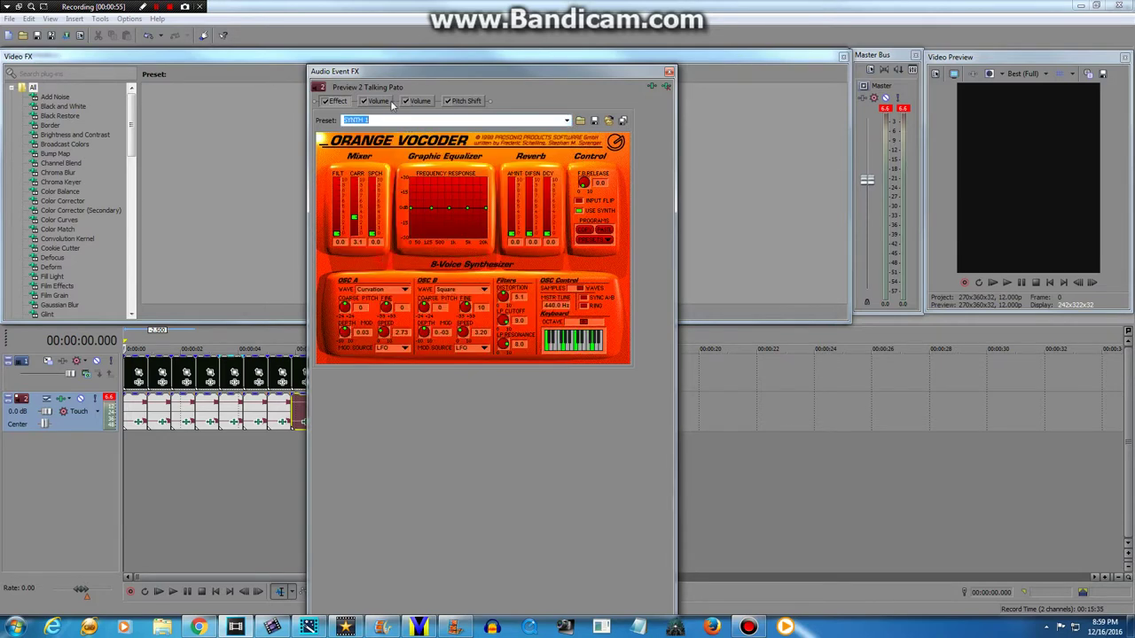
left_click(377, 101)
left_click(468, 101)
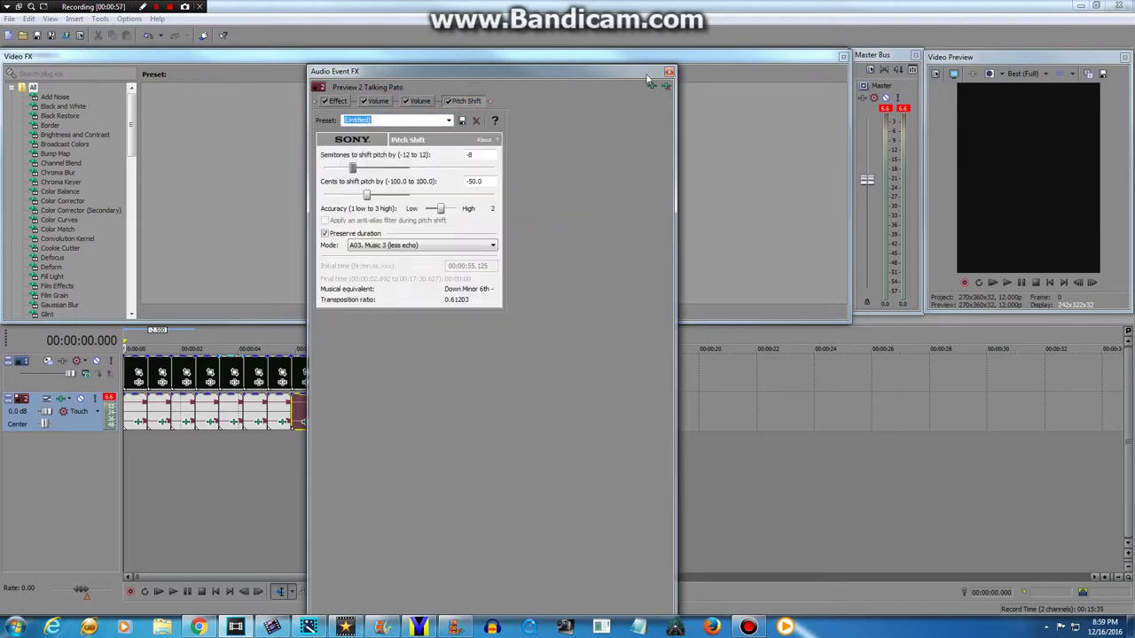
left_click(669, 71)
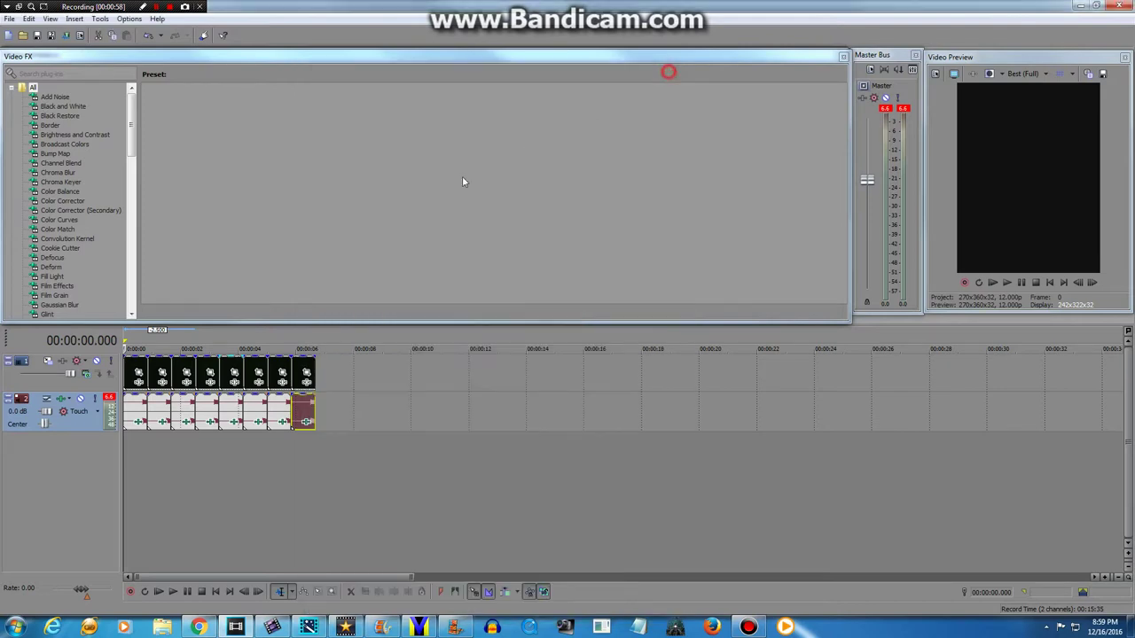
Apply the SYNTH 1 vocoder preset to the fifth audio clip and review its two Volume effects and Pitch Shift.
left_click(233, 422)
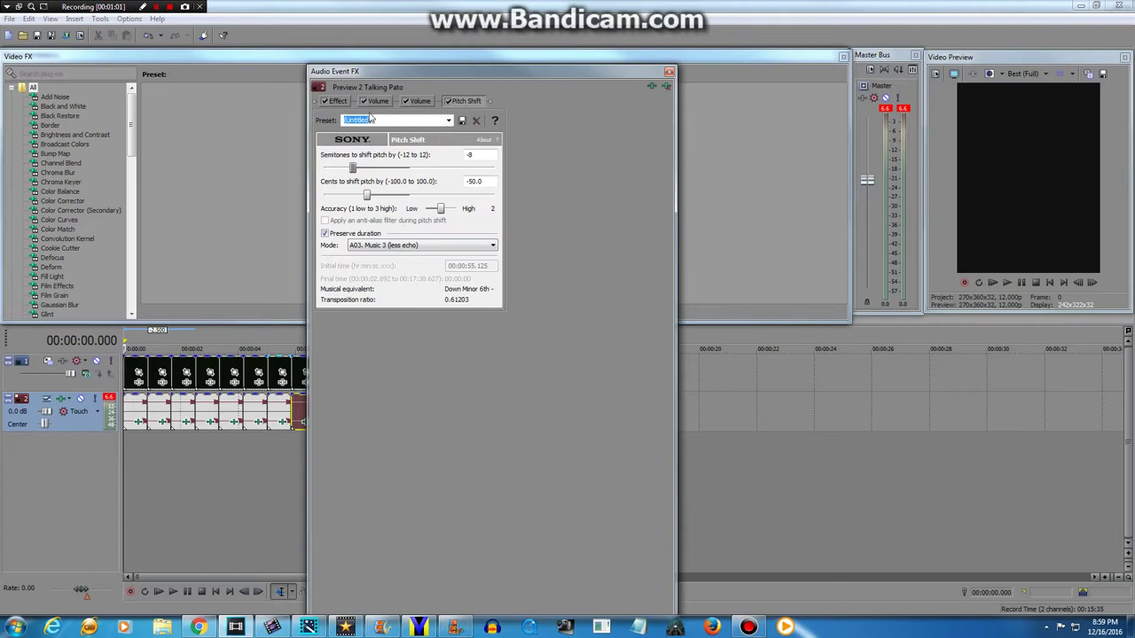
left_click(336, 101)
left_click(564, 121)
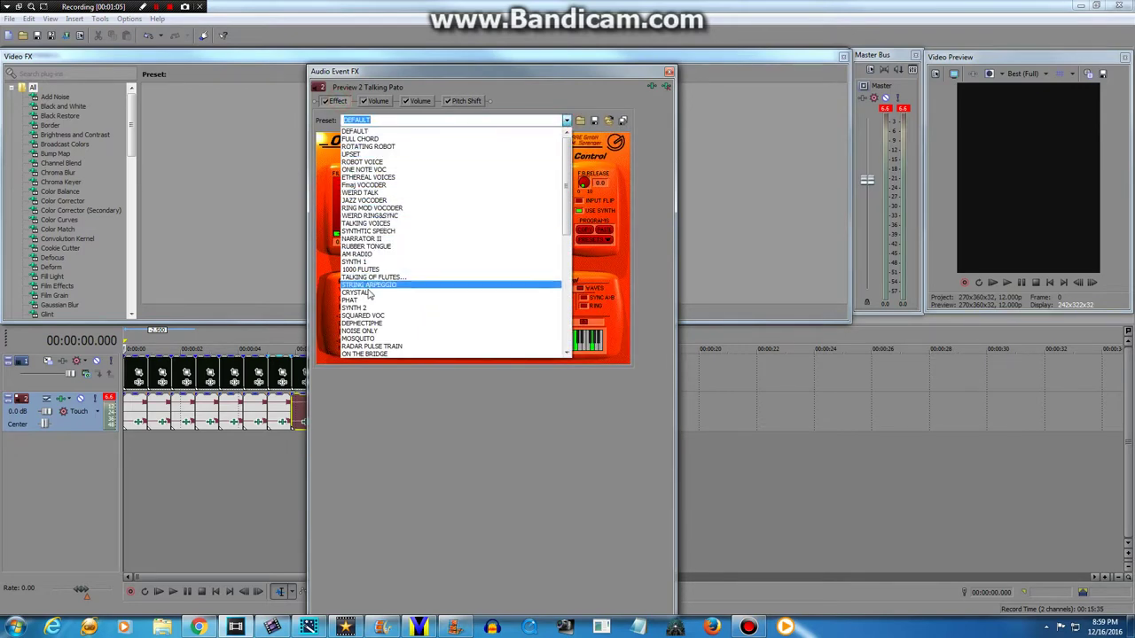
left_click(370, 262)
left_click(379, 101)
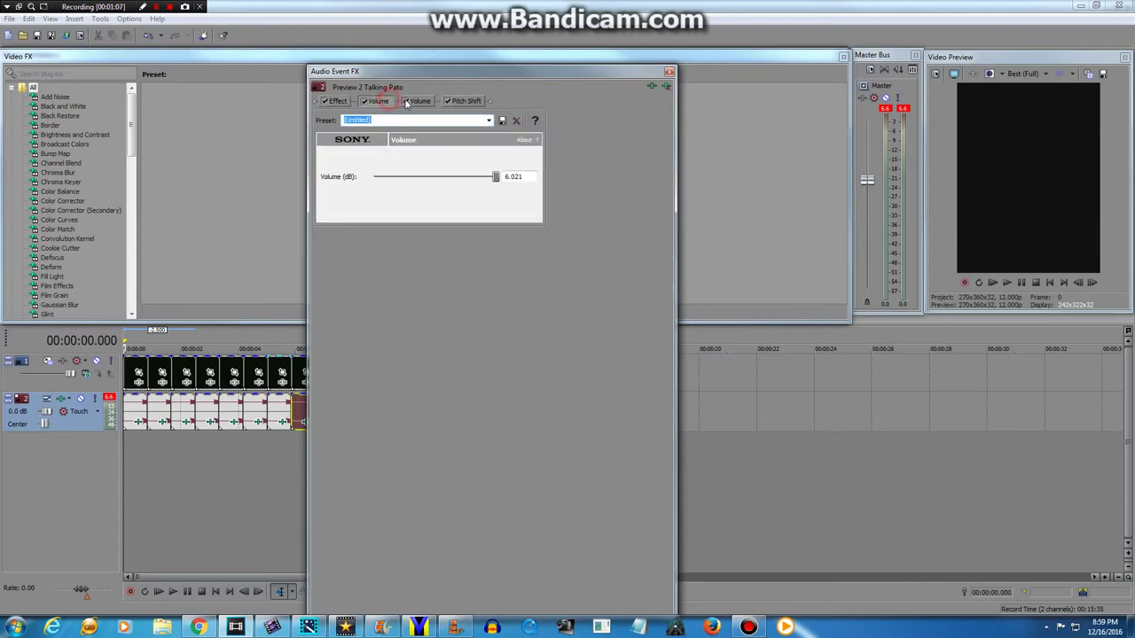
left_click(418, 101)
left_click(467, 101)
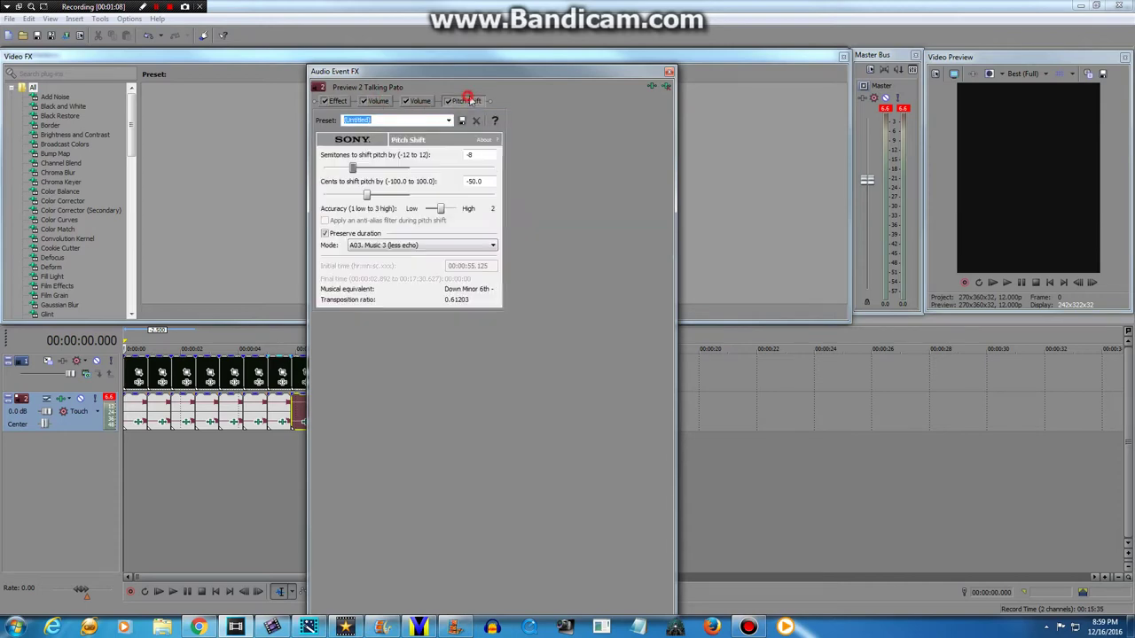
left_click(670, 73)
Apply the SYNTH 1 vocoder preset to the sixth audio clip and review its Volume and Pitch Shift settings.
left_click(257, 423)
left_click(338, 102)
left_click(567, 121)
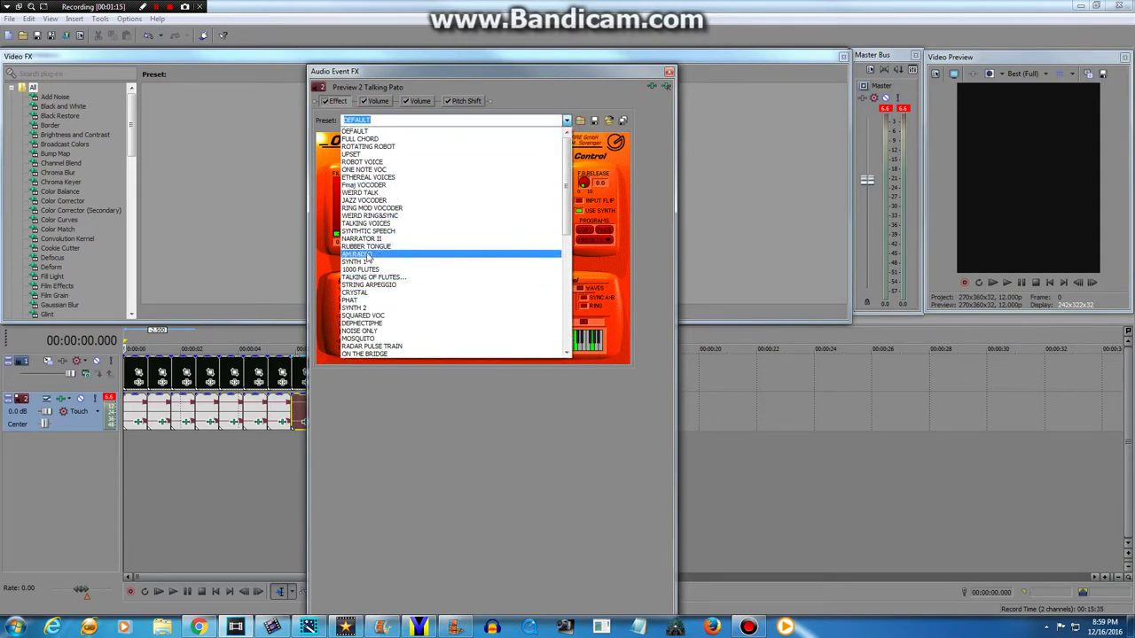
left_click(391, 262)
left_click(382, 101)
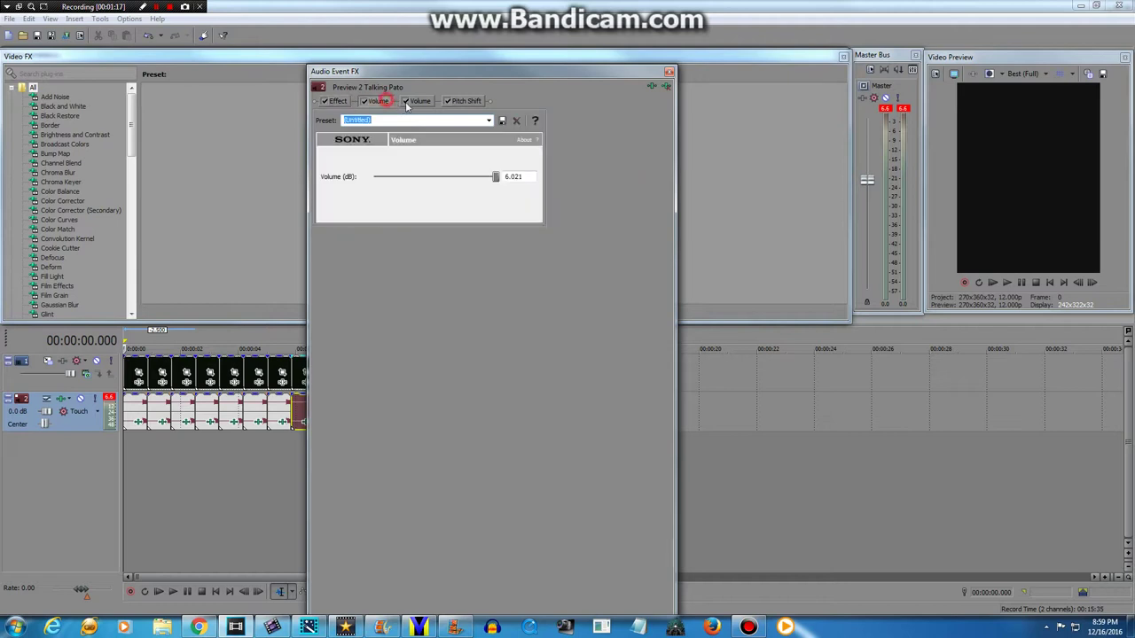
left_click(484, 103)
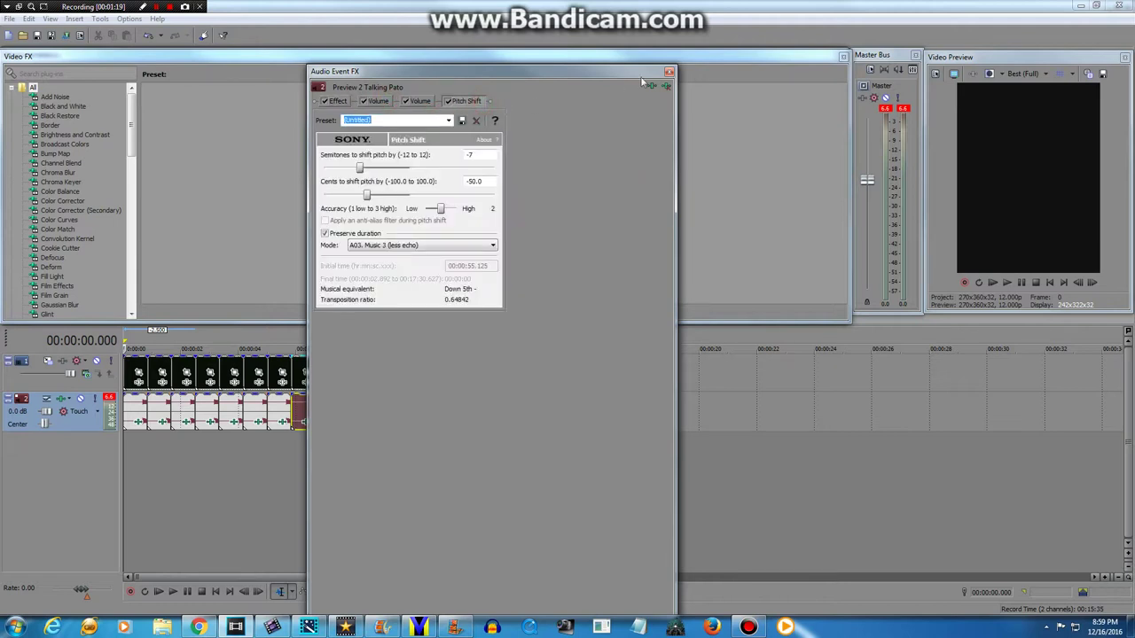
left_click(670, 71)
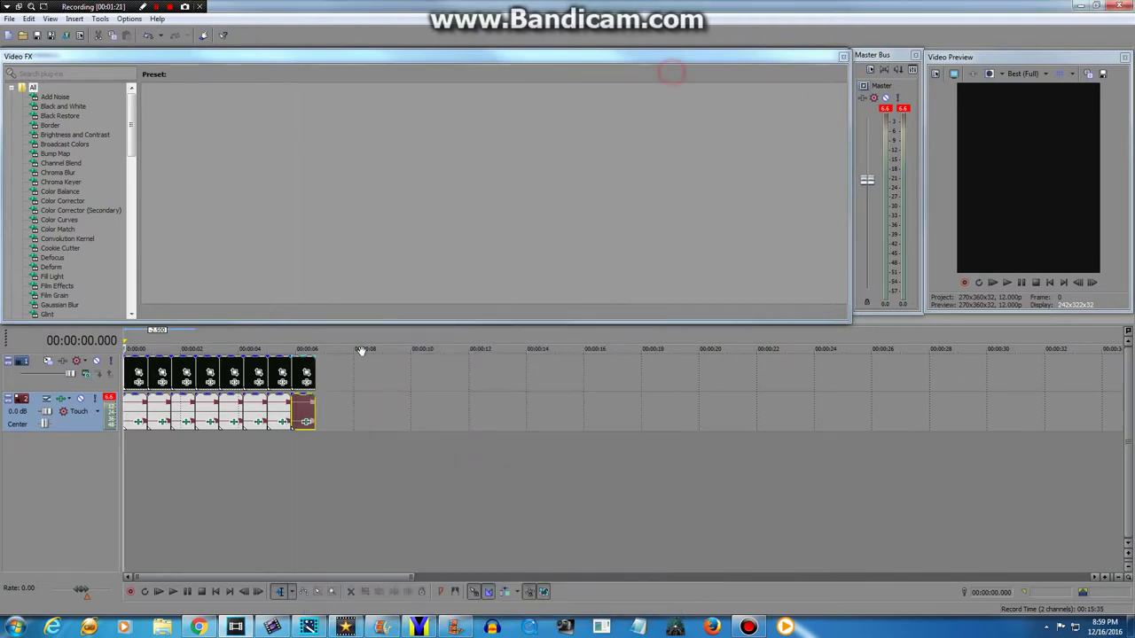
Apply the SYNTH 1 vocoder preset to the seventh audio clip and review its two Volume effects and Pitch Shift.
left_click(285, 425)
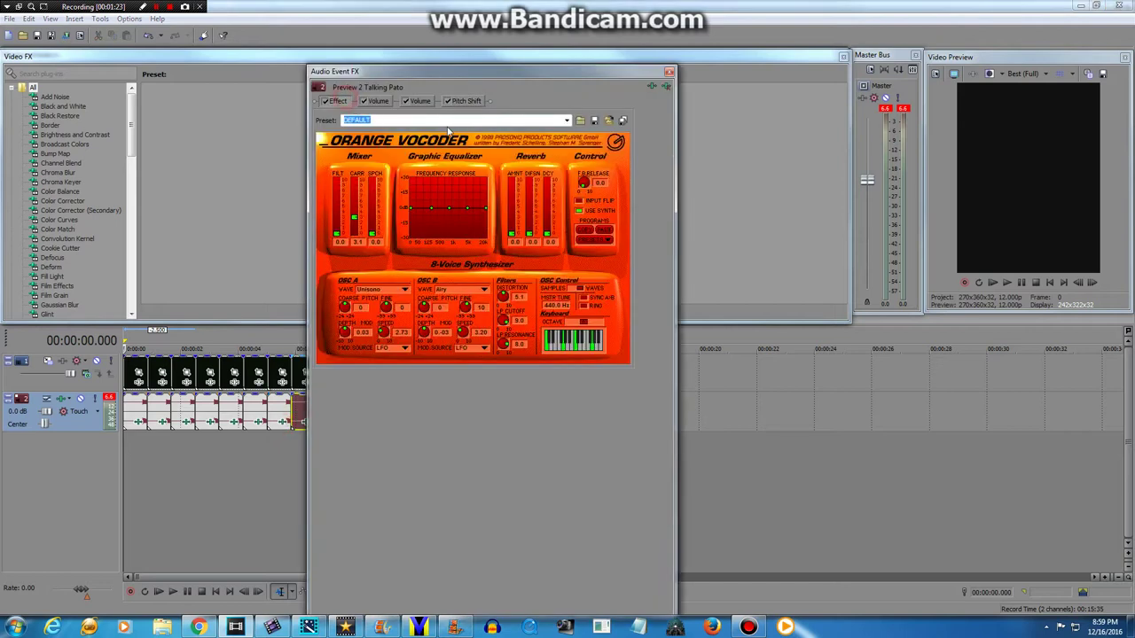
left_click(567, 121)
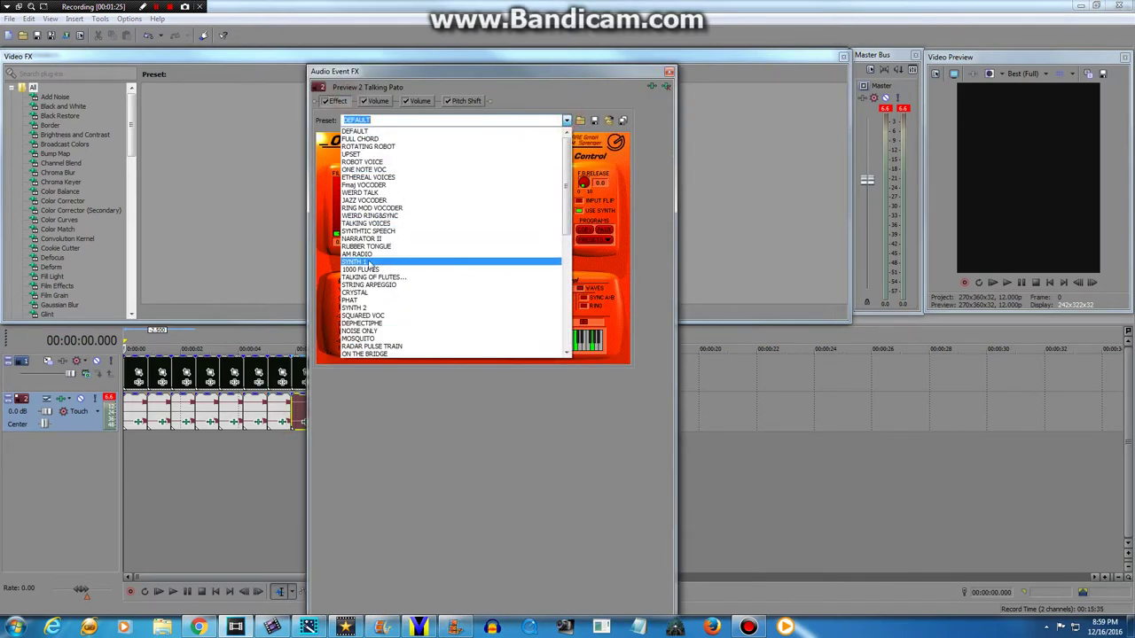
left_click(364, 263)
left_click(377, 101)
left_click(420, 101)
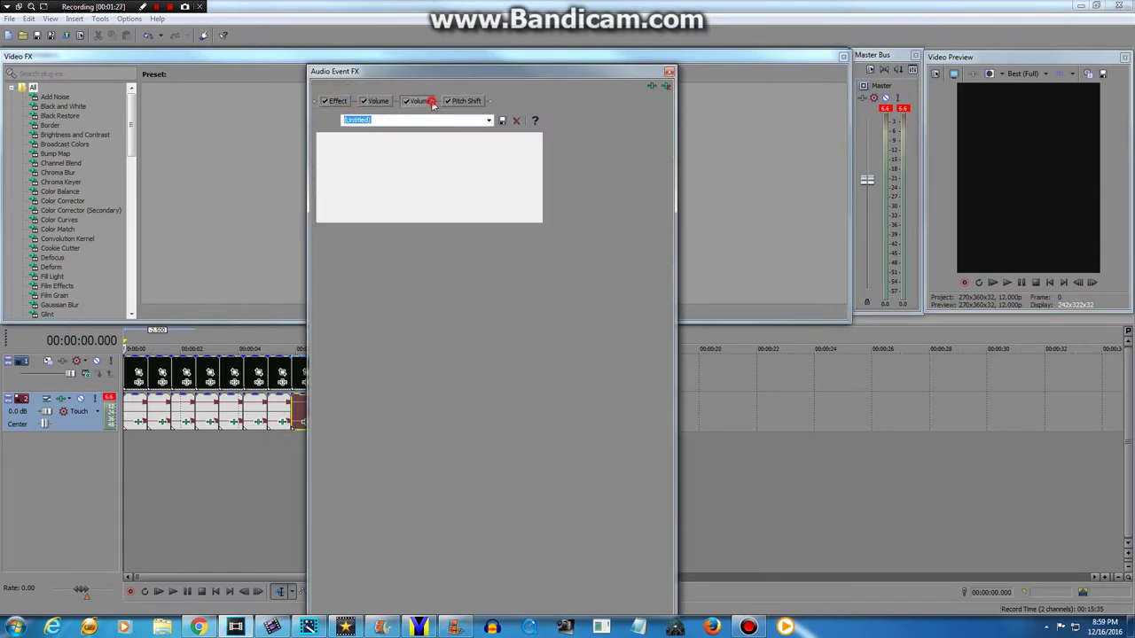
left_click(466, 101)
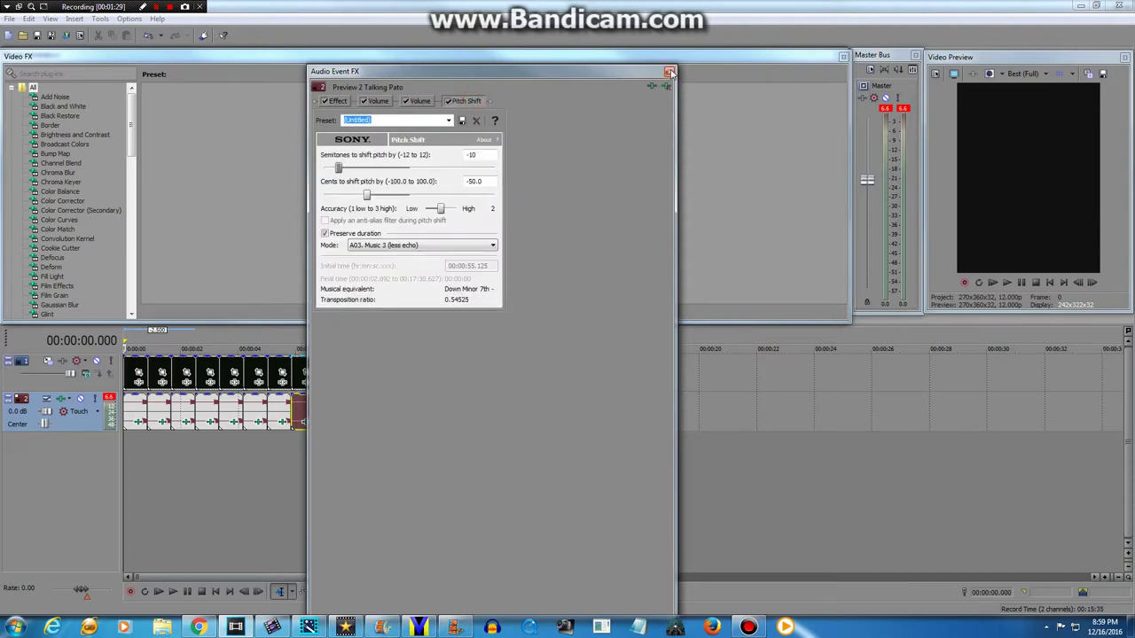
left_click(670, 72)
Apply the SYNTH 1 vocoder preset to the eighth audio clip and review its Volume and Pitch Shift settings.
left_click(306, 423)
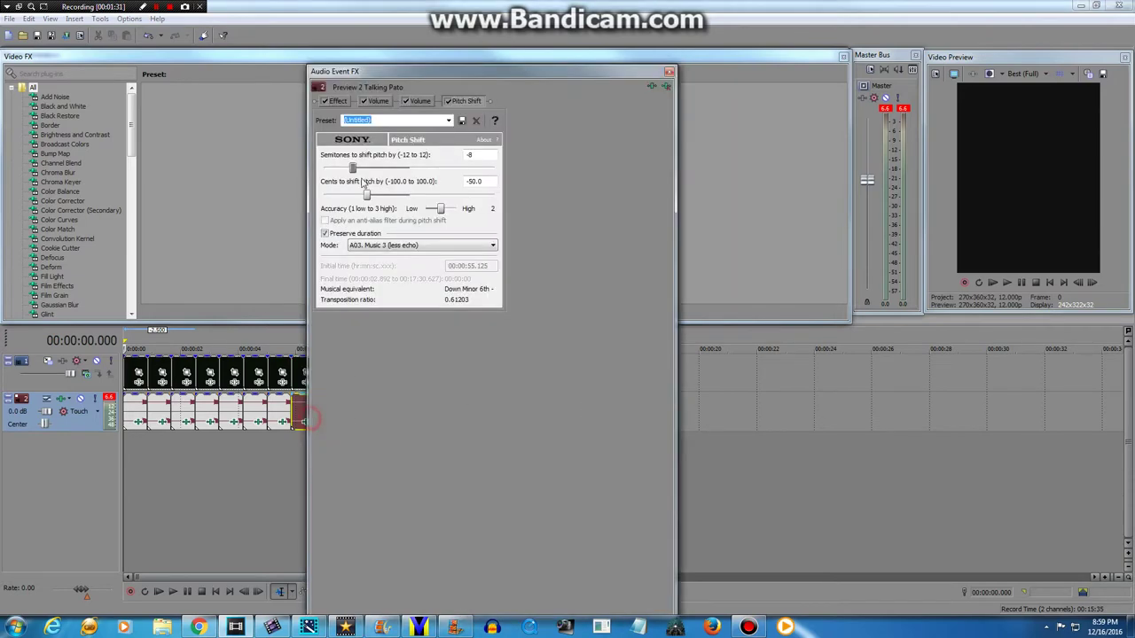
left_click(337, 101)
left_click(568, 120)
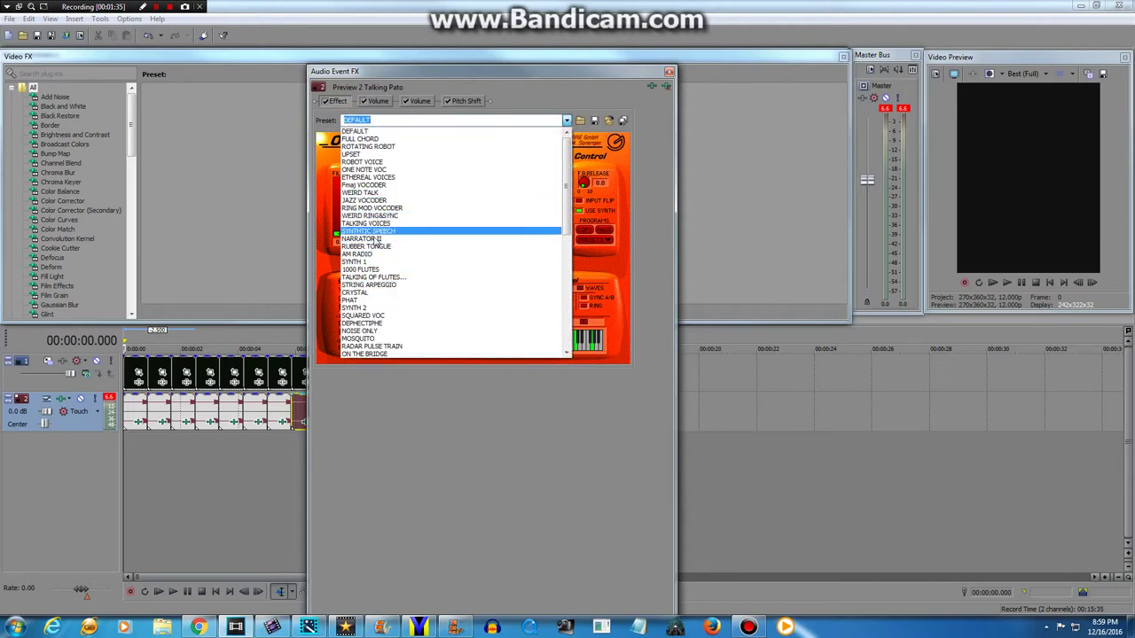
left_click(376, 262)
left_click(379, 101)
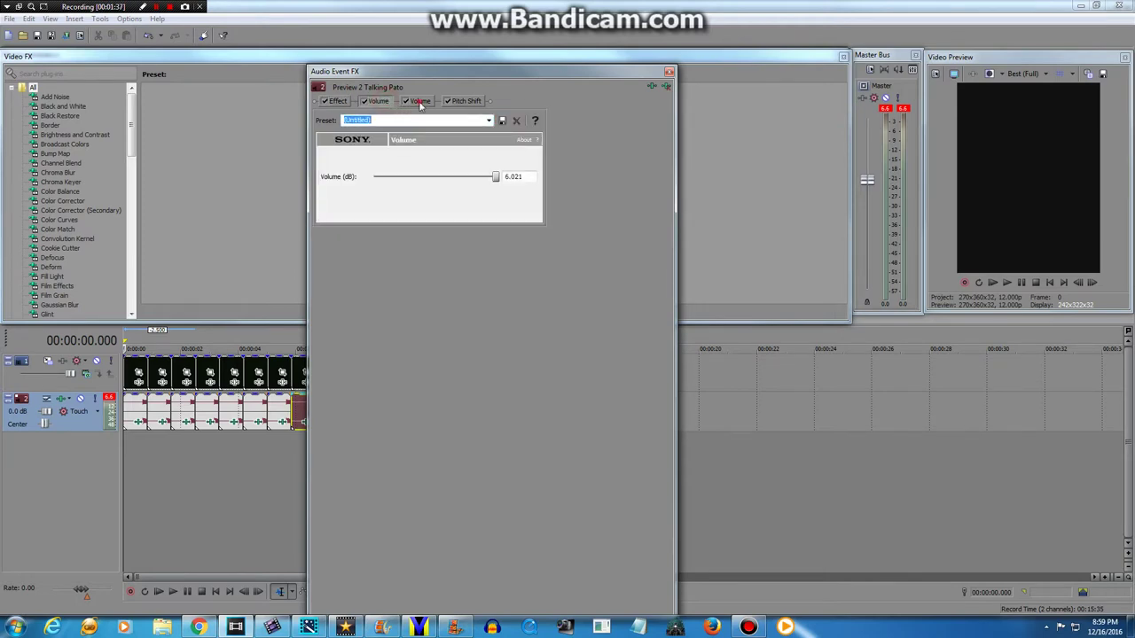
left_click(466, 101)
left_click(669, 71)
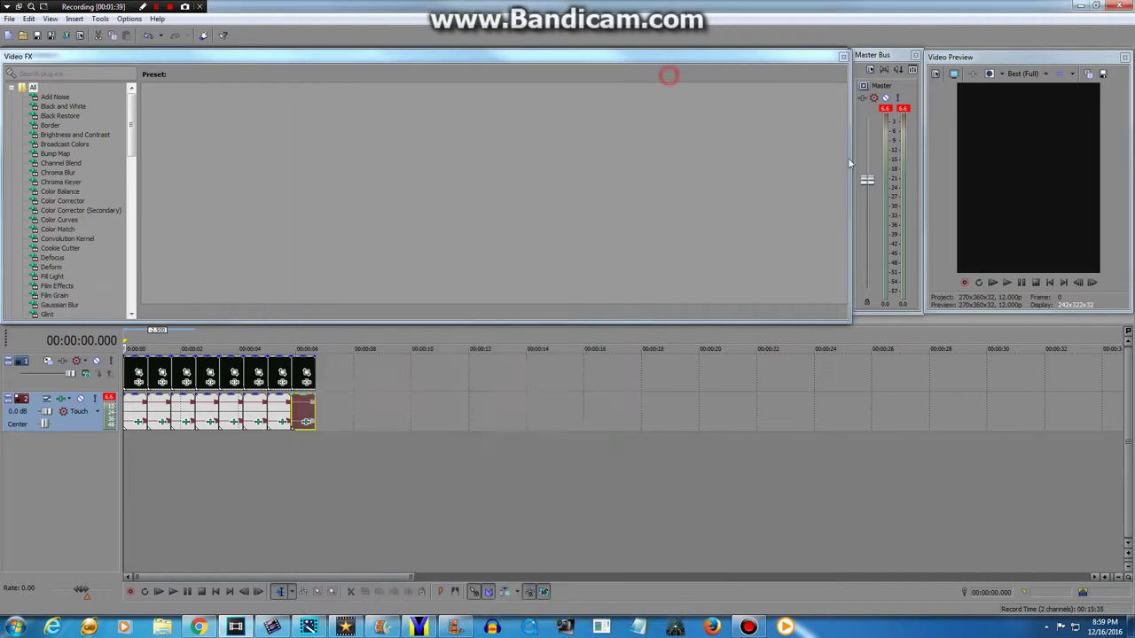
Play back the project, then switch to Bandicam, visit its online audio capture help page and minimize the browser.
key("space")
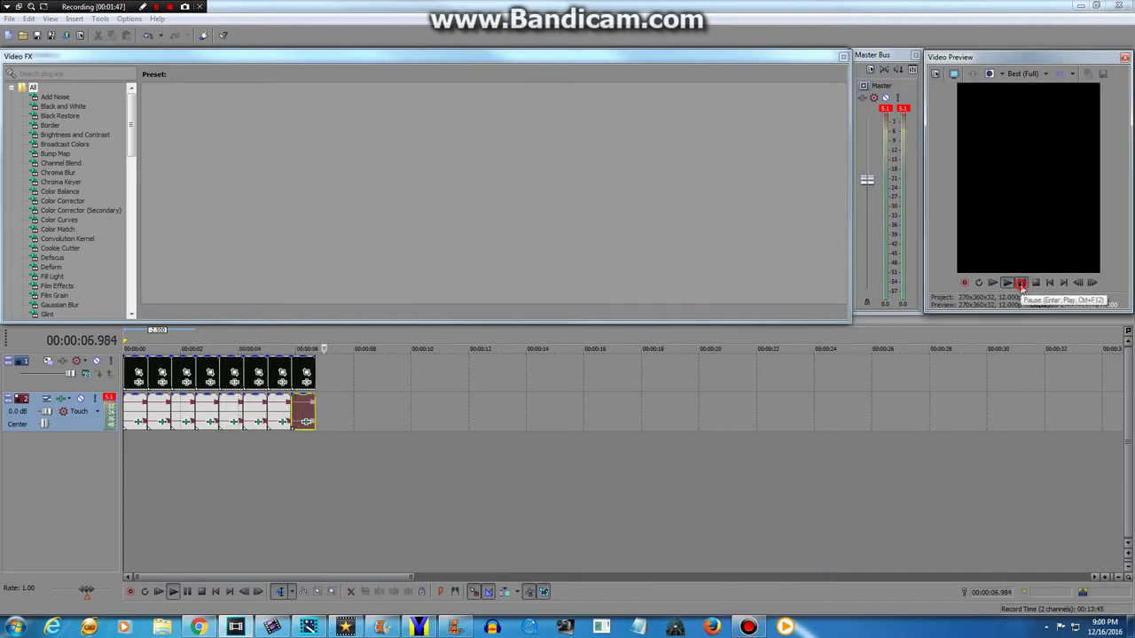
left_click(751, 628)
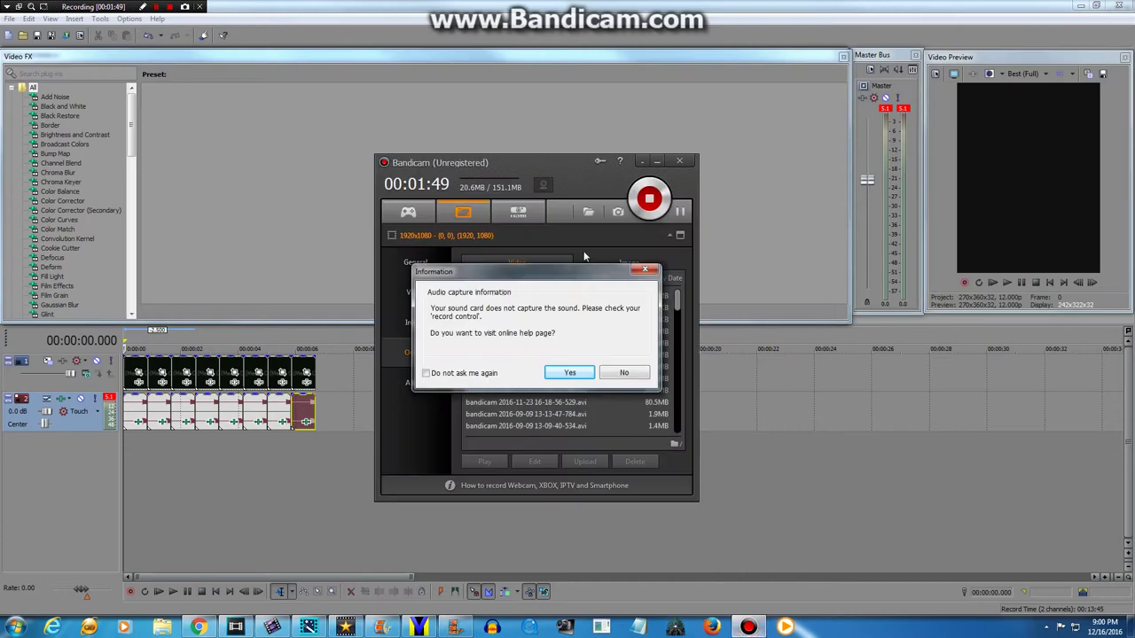
left_click(577, 373)
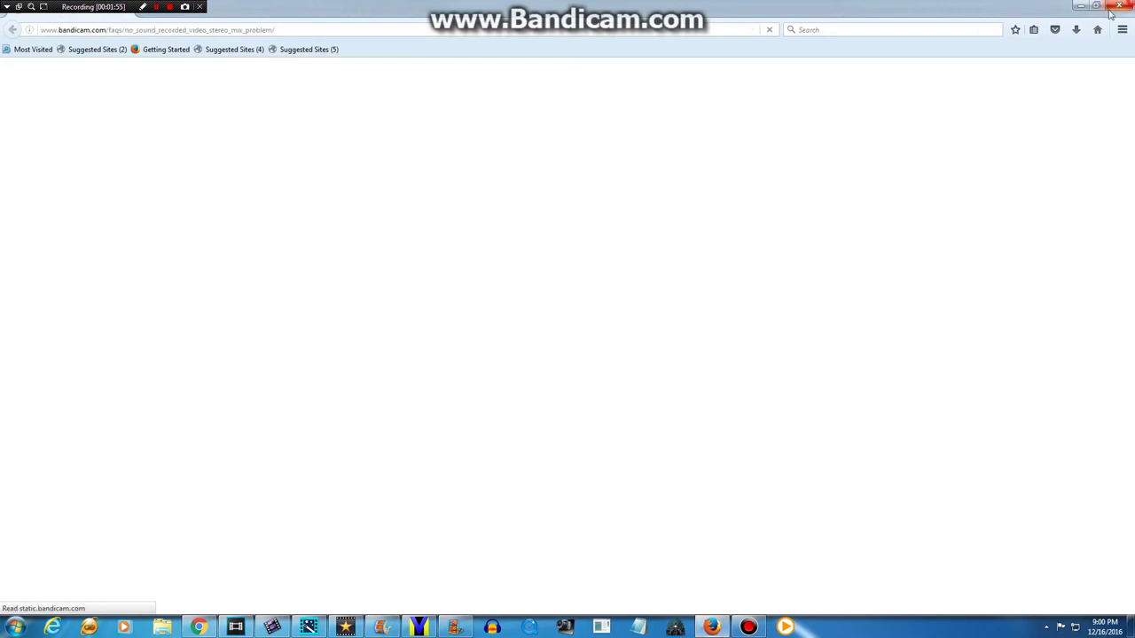
left_click(1080, 7)
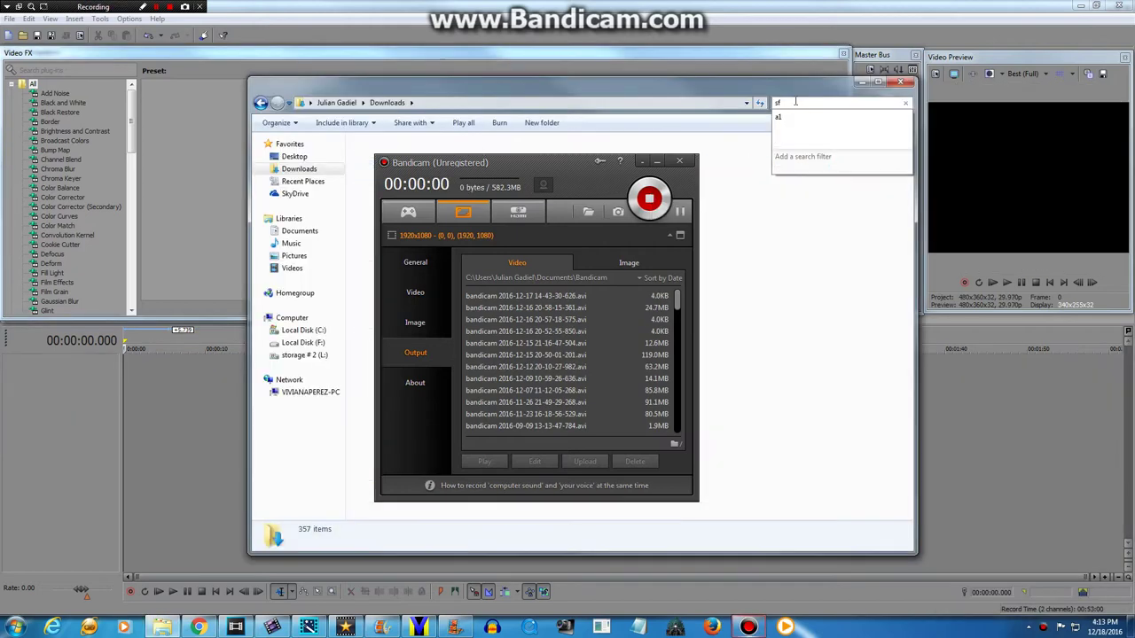
Search the Downloads folder for sfk and move the Explorer window clear of Bandicam.
type("sfk")
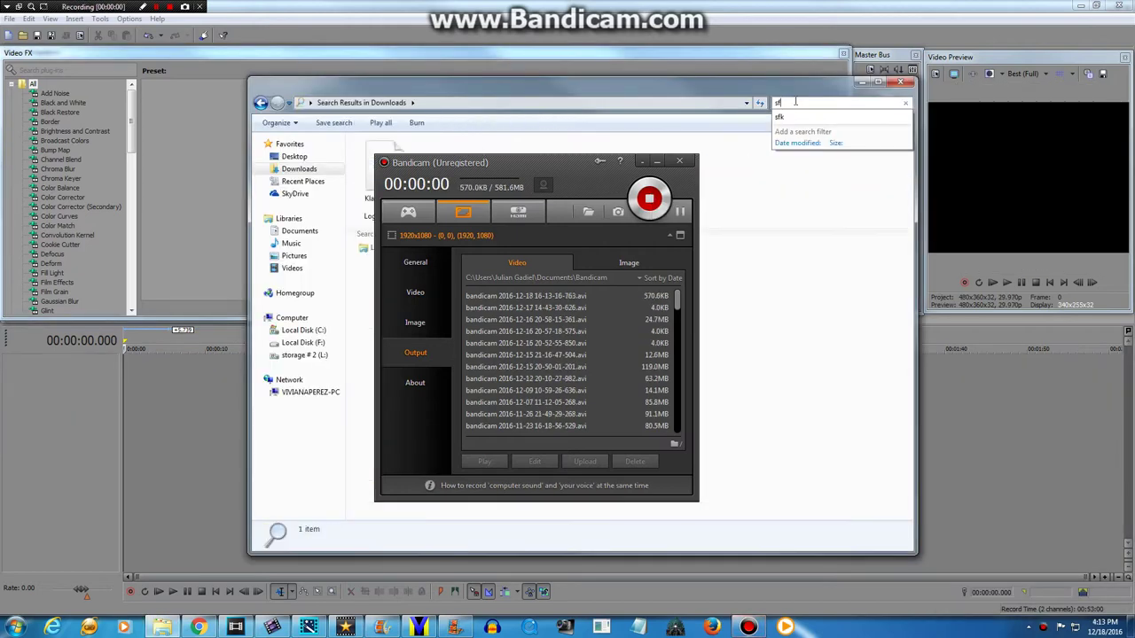
right_click(372, 156)
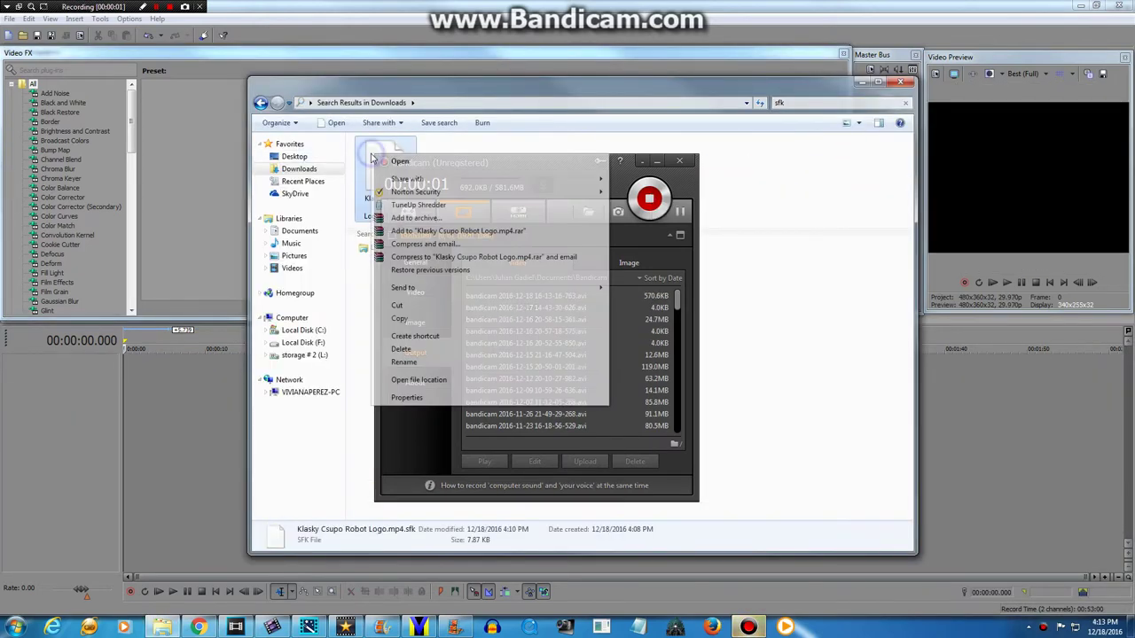
left_click(836, 298)
left_click(716, 147)
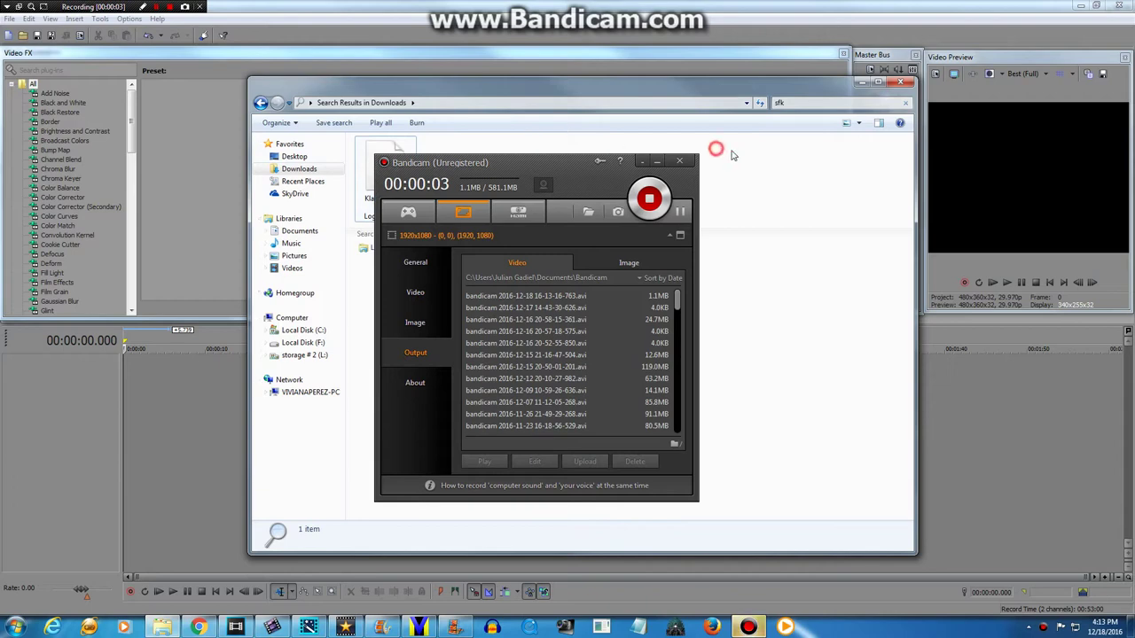
left_click_drag(459, 92, 857, 95)
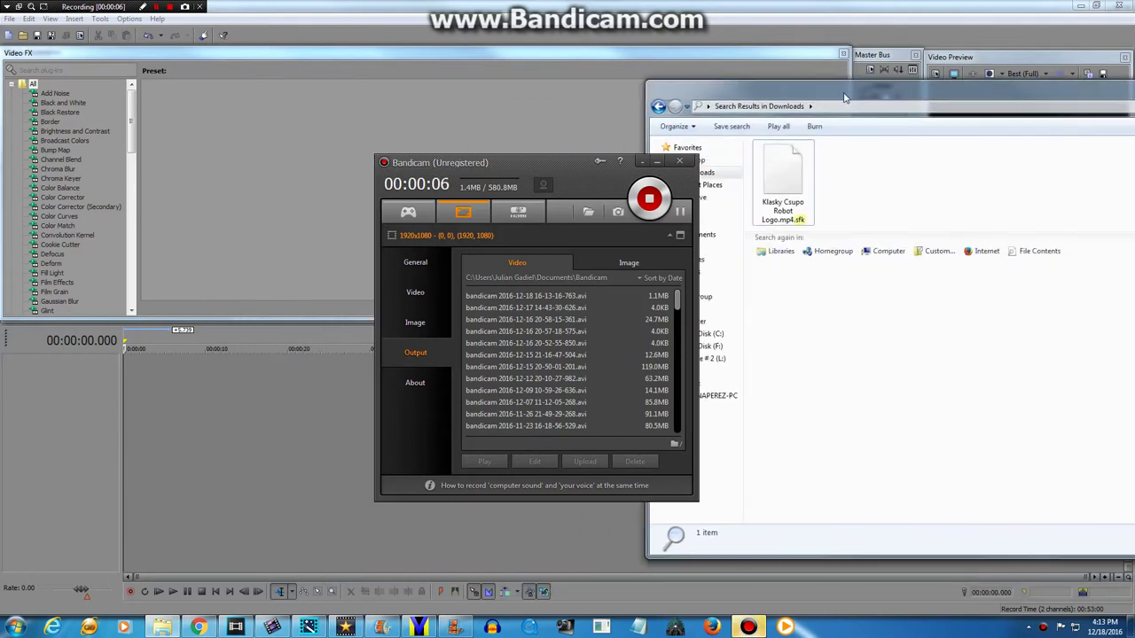
Delete Klasky Csupo Robot Logo.mp4.sfk to the Recycle Bin, close the search window and return to the empty Vegas project.
left_click(796, 175)
right_click(797, 175)
left_click(836, 367)
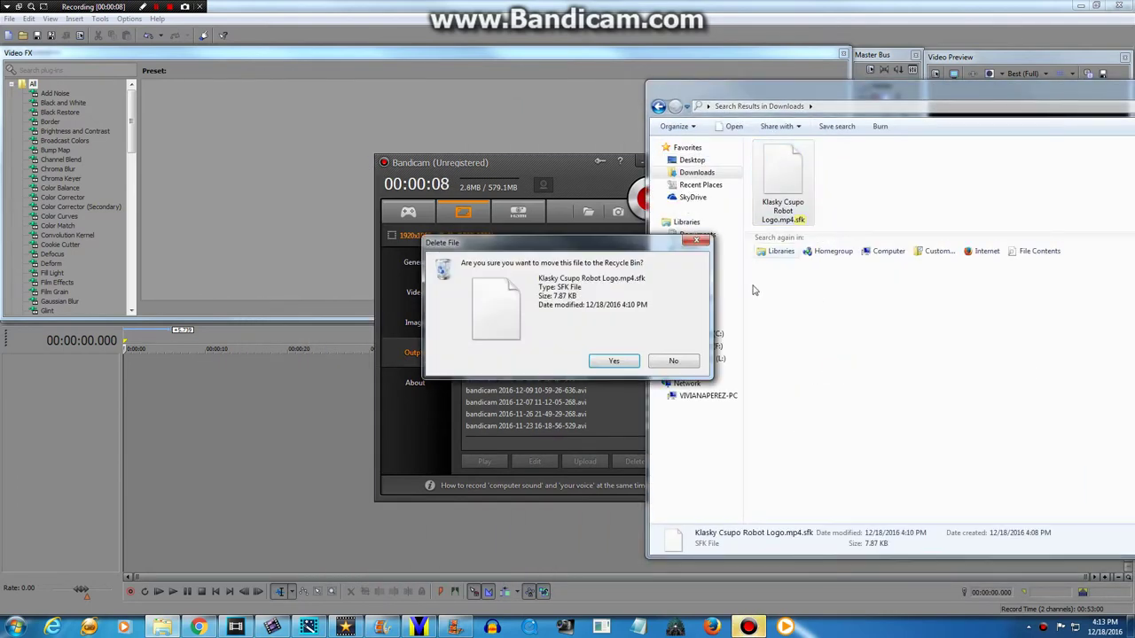
left_click(618, 361)
left_click_drag(736, 93, 333, 102)
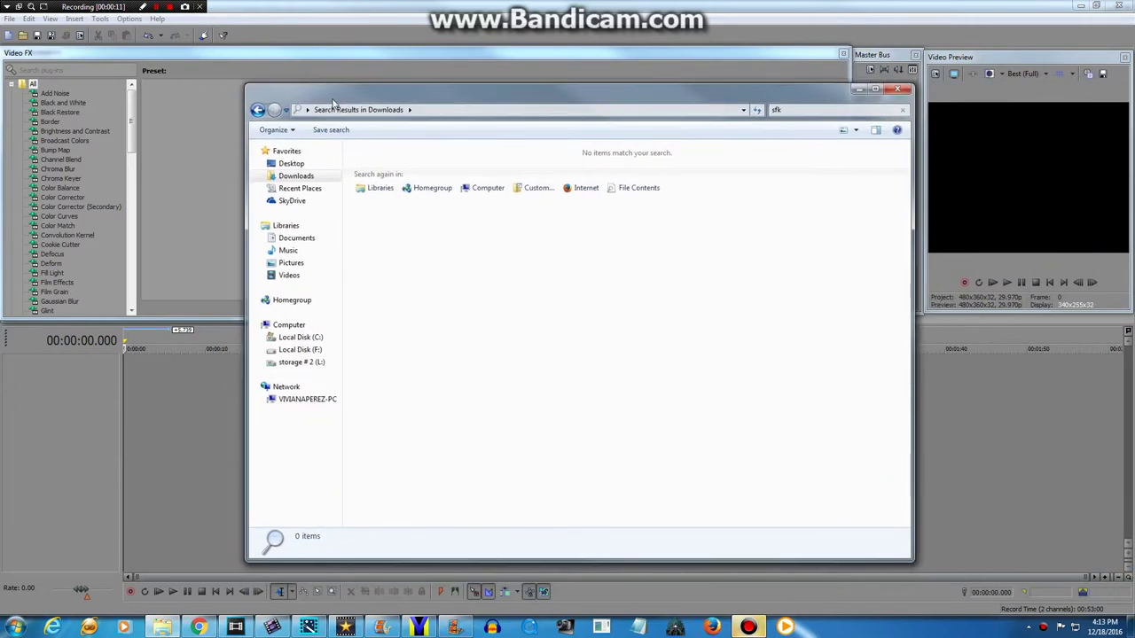
left_click(897, 89)
left_click(201, 83)
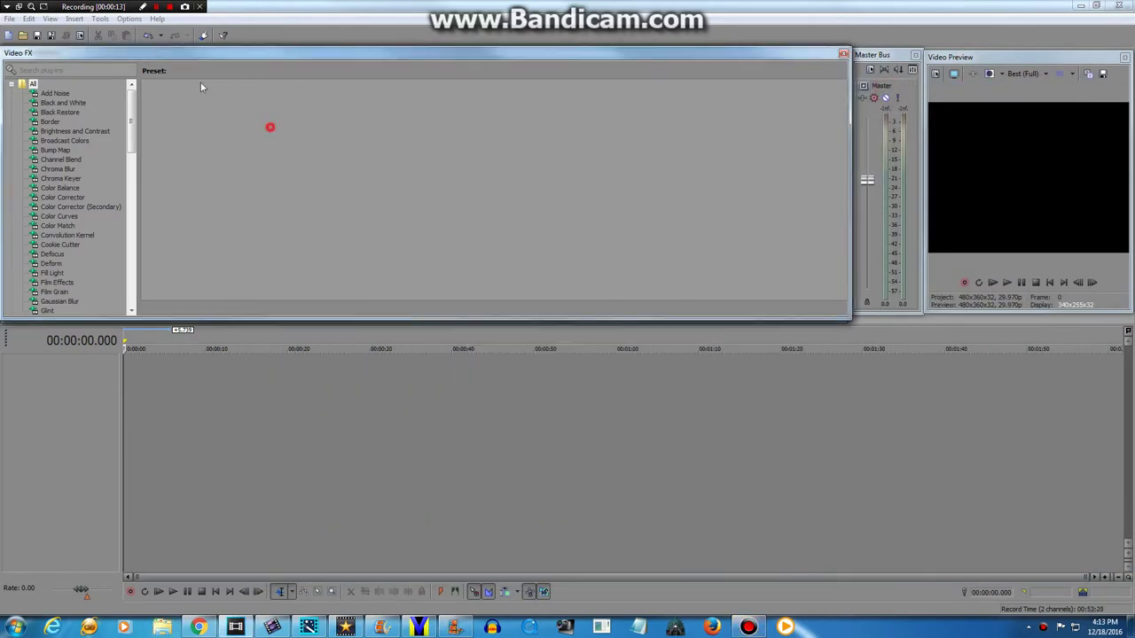
Open the 20th Preview 2 Season 13 Style Colors video from the Downloads folder onto the timeline and return to its start.
left_click(9, 18)
left_click(106, 56)
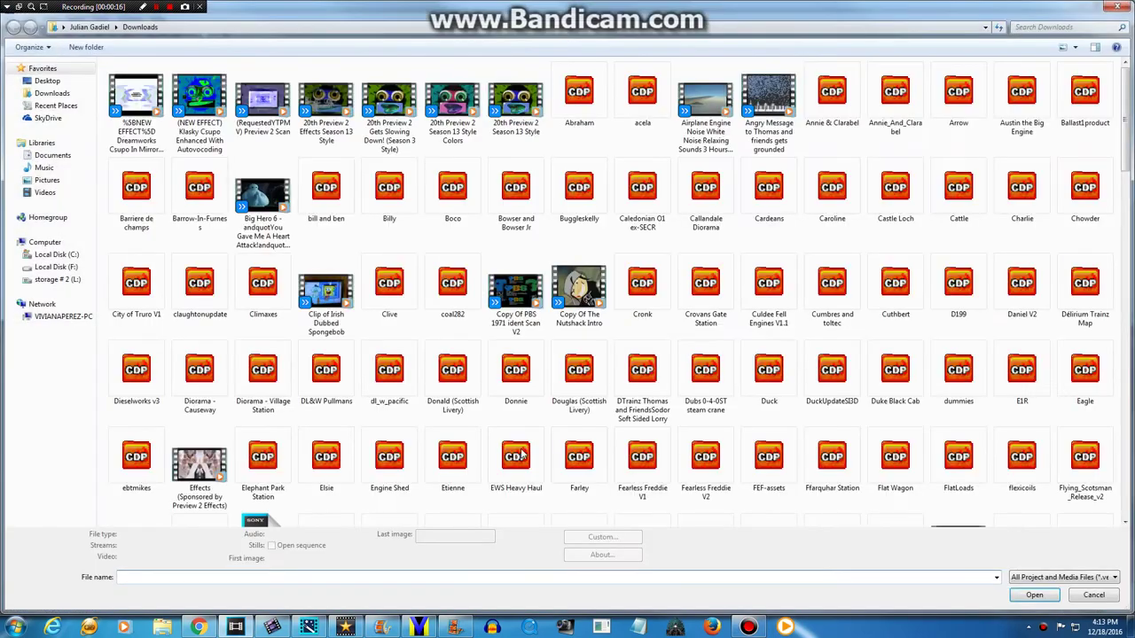
double_click(470, 89)
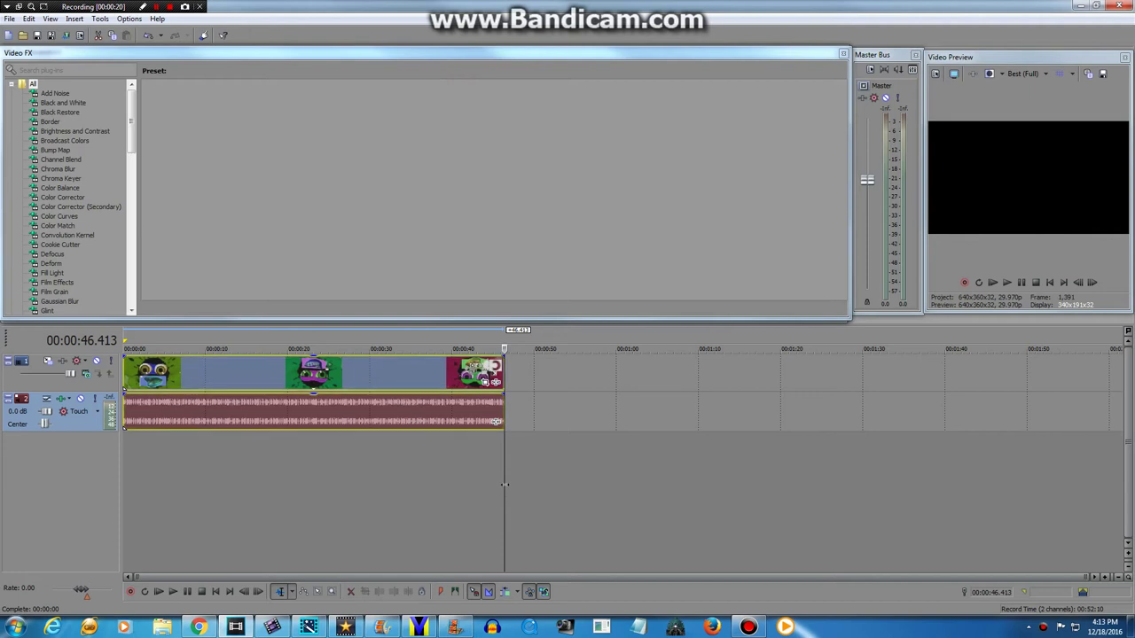
left_click(501, 486)
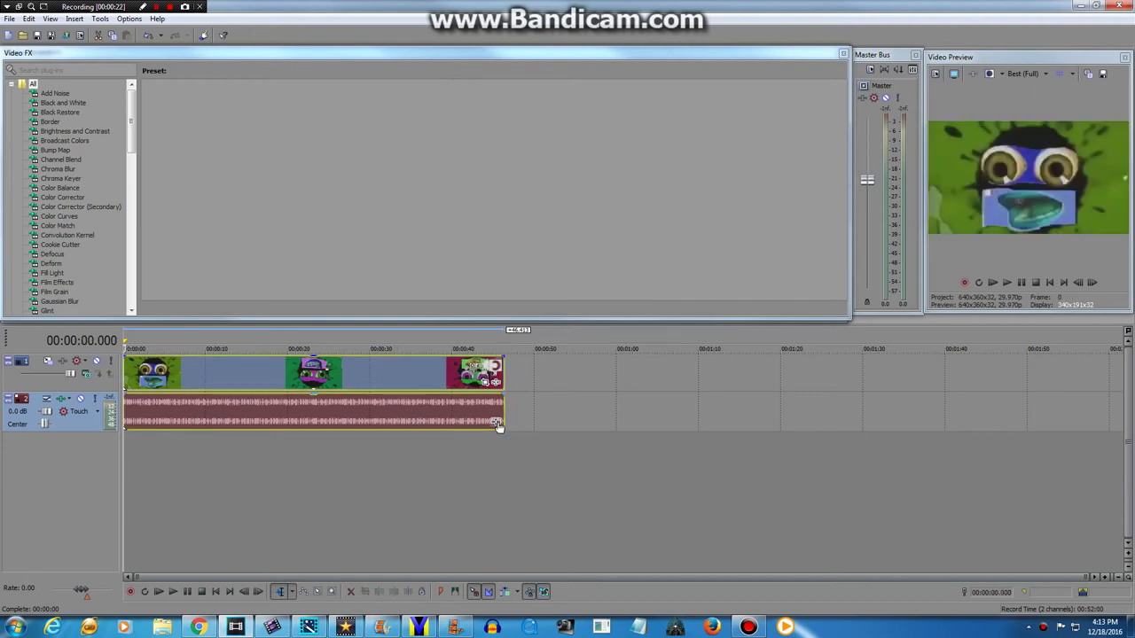
left_click(591, 411)
right_click(591, 413)
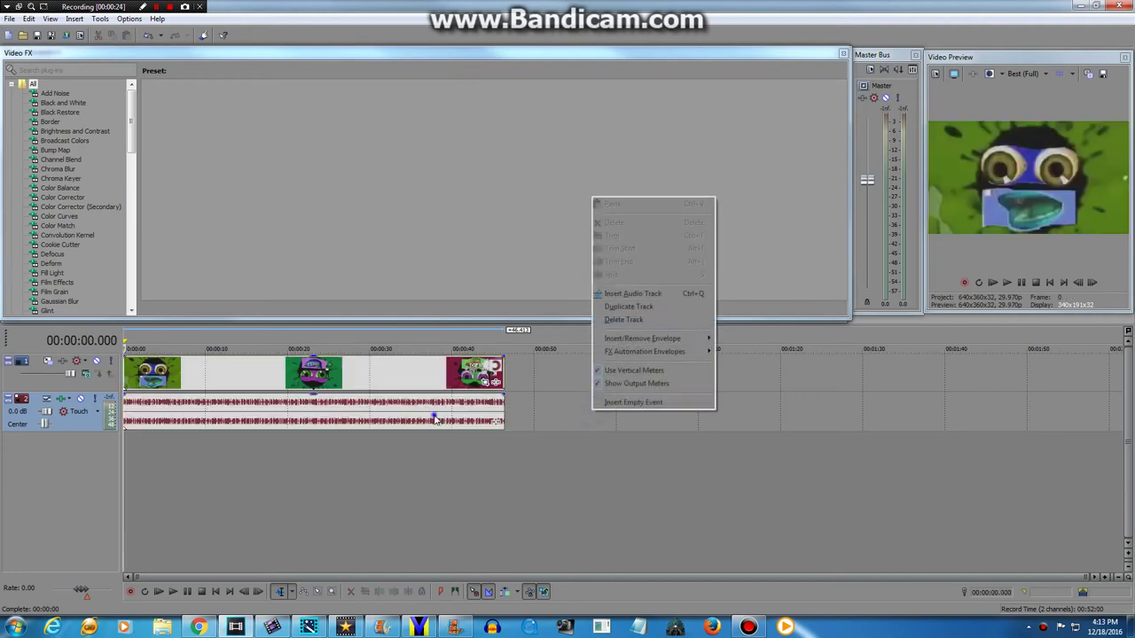
right_click(435, 415)
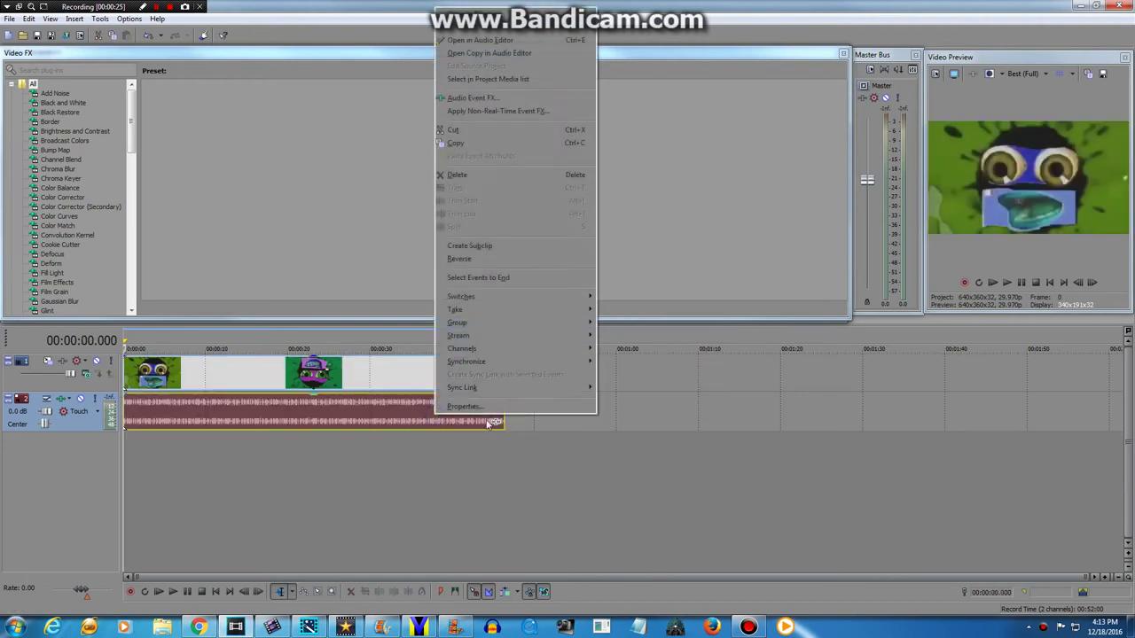
left_click(647, 372)
left_click(650, 480)
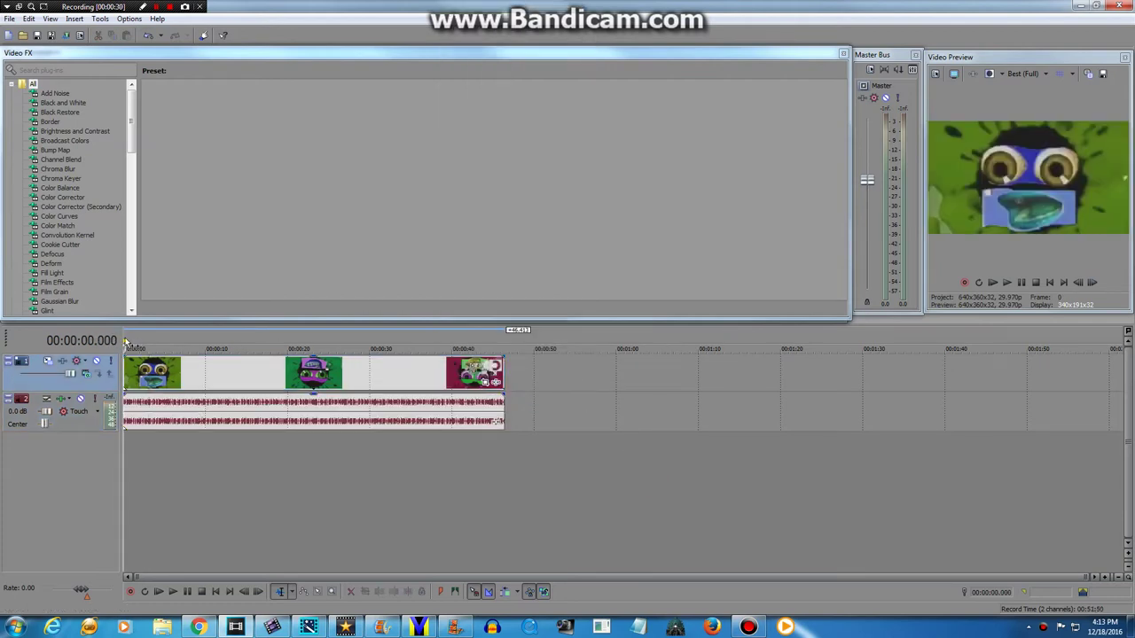
Mark the whole clip as the loop region, preview its opening and return the cursor to the project start.
left_click_drag(125, 338, 504, 341)
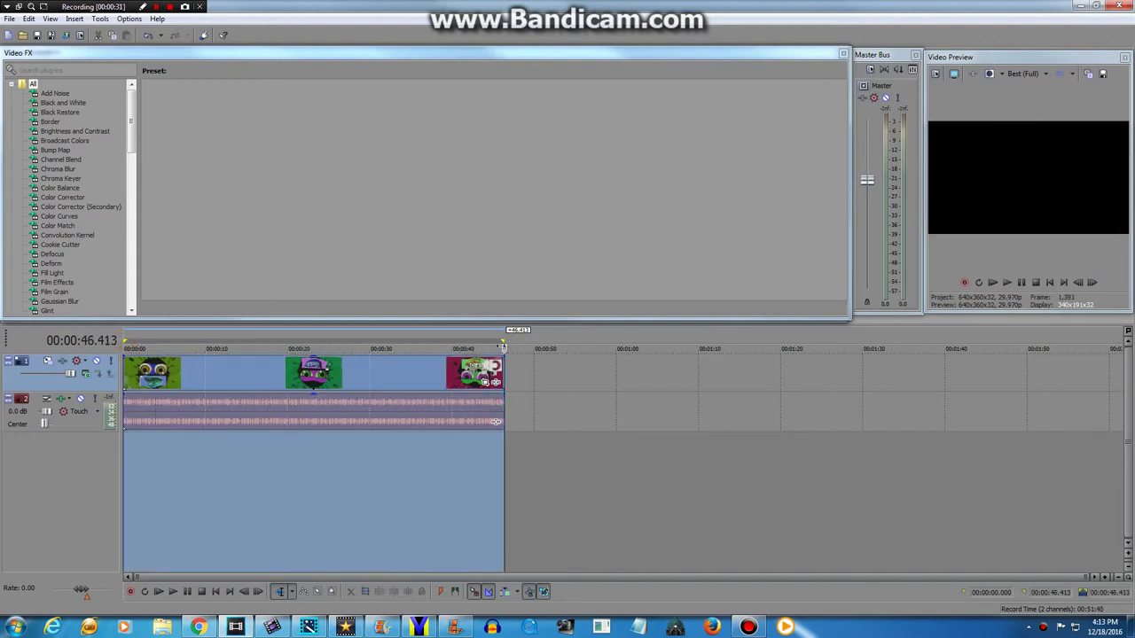
left_click(993, 282)
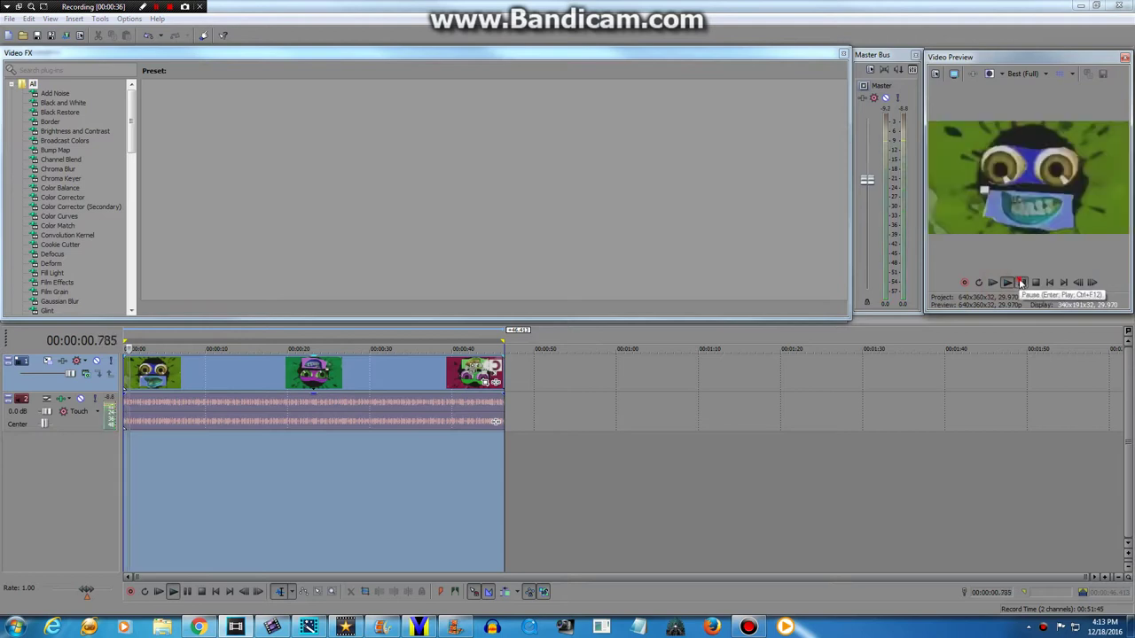
left_click(1050, 282)
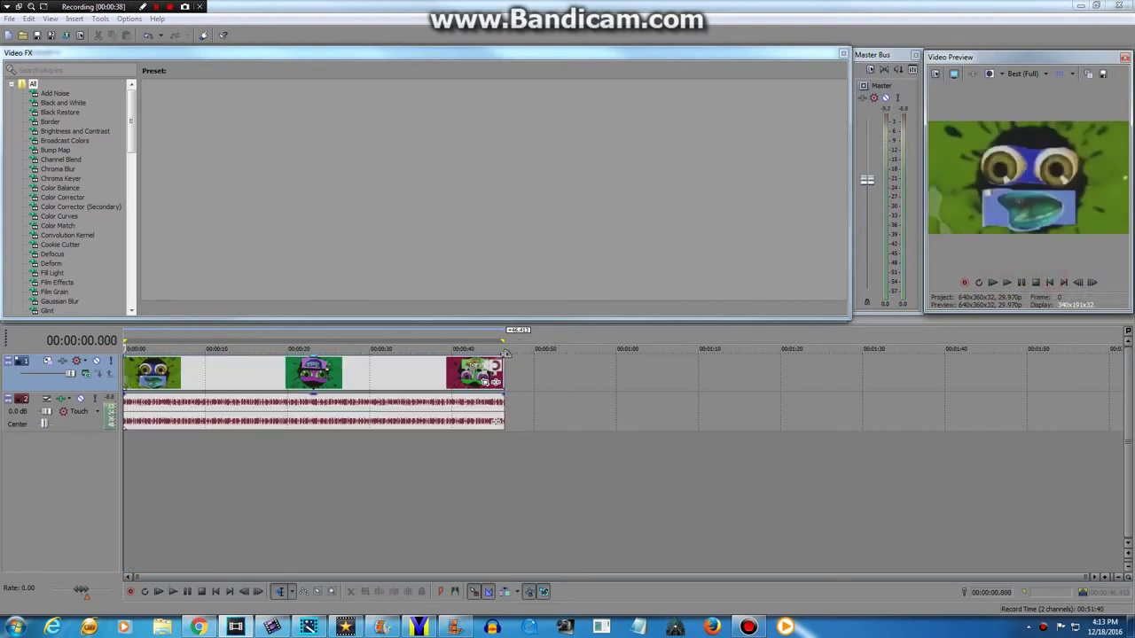
left_click(503, 341)
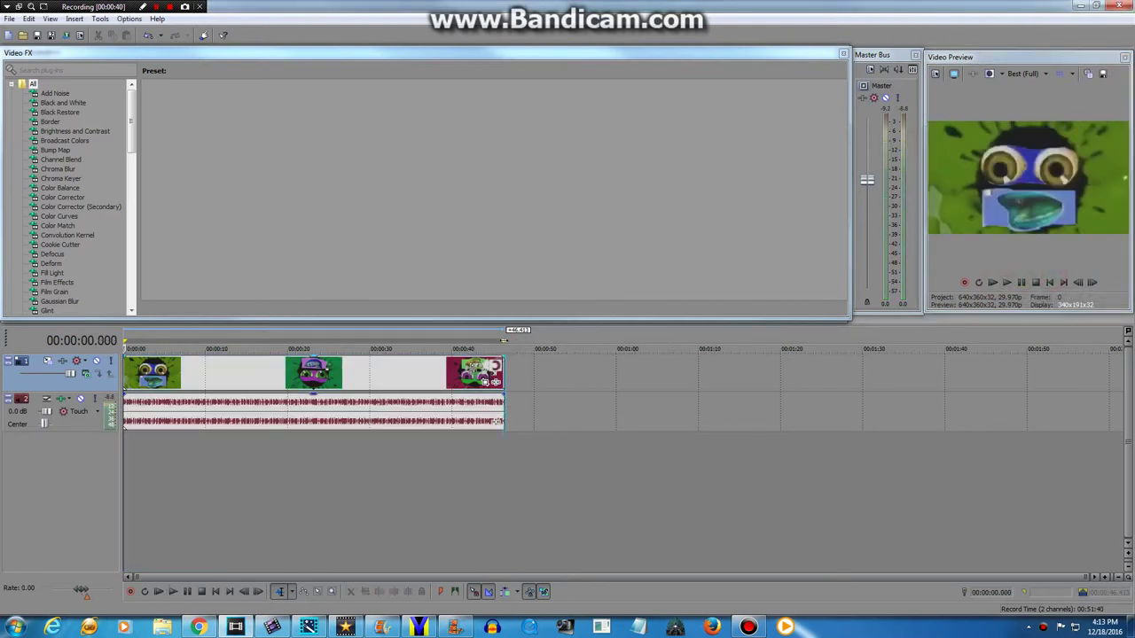
left_click(503, 391)
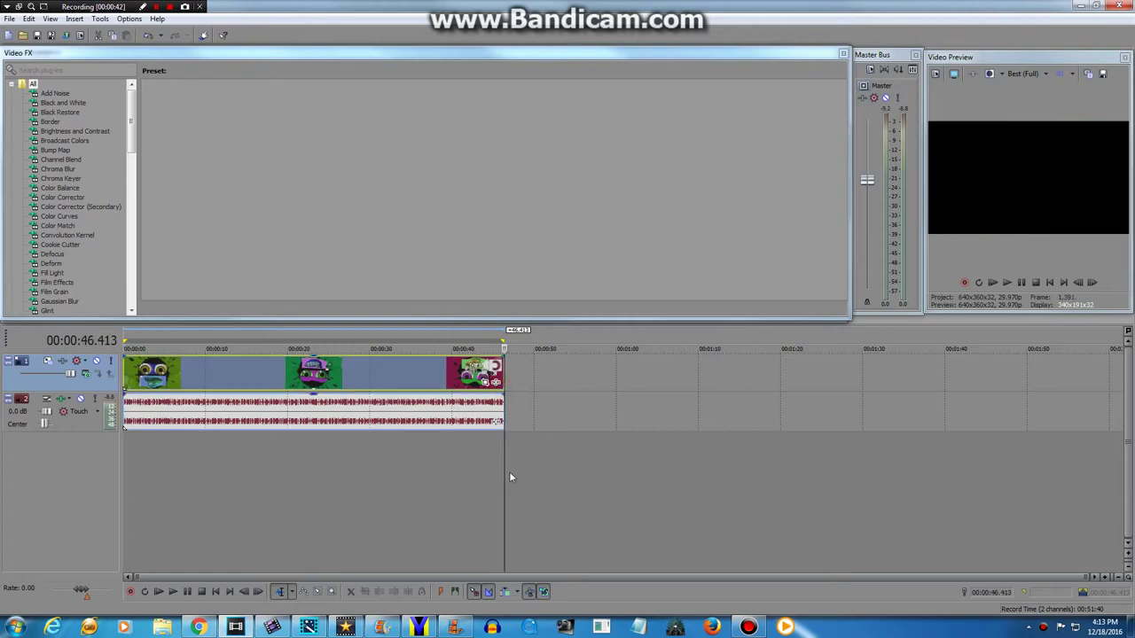
key("ctrl+Home")
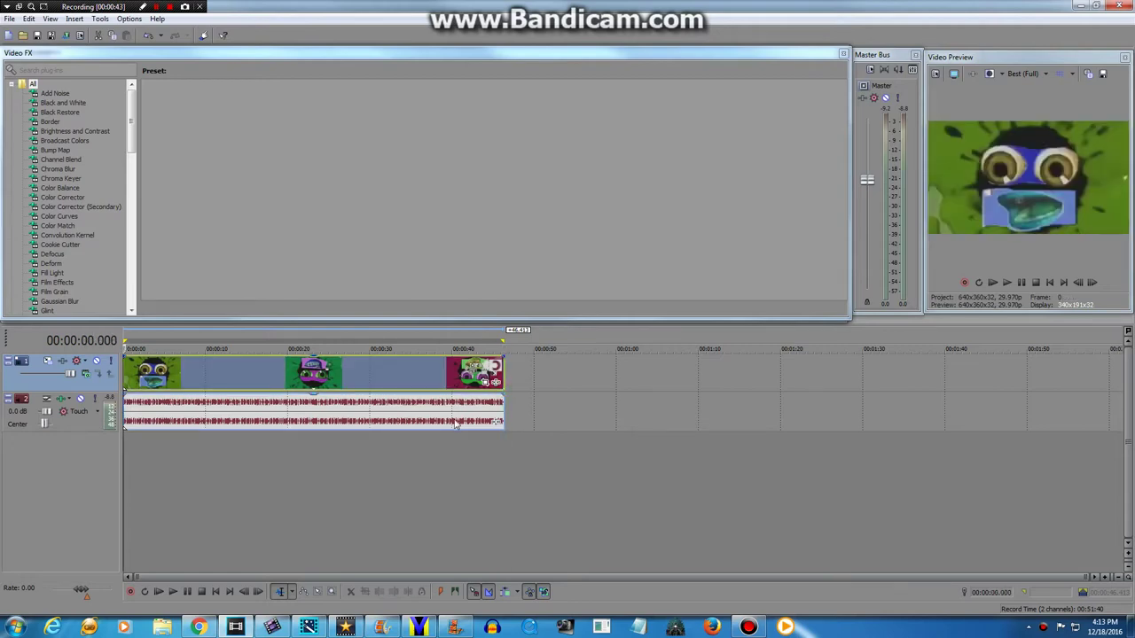
left_click(493, 381)
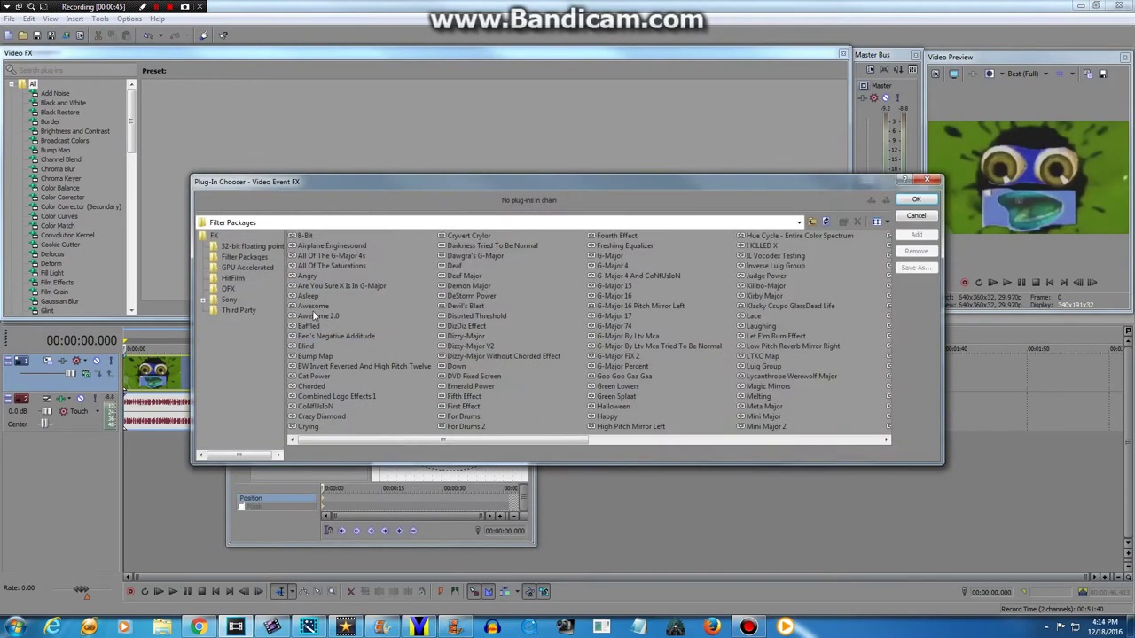
left_click(213, 236)
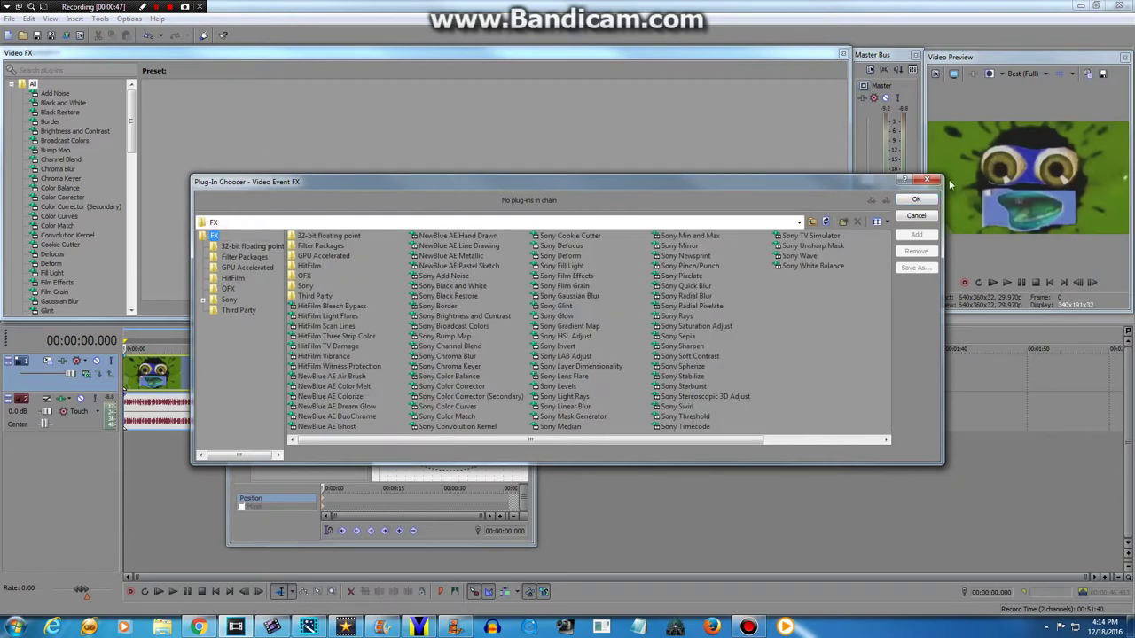
left_click(926, 181)
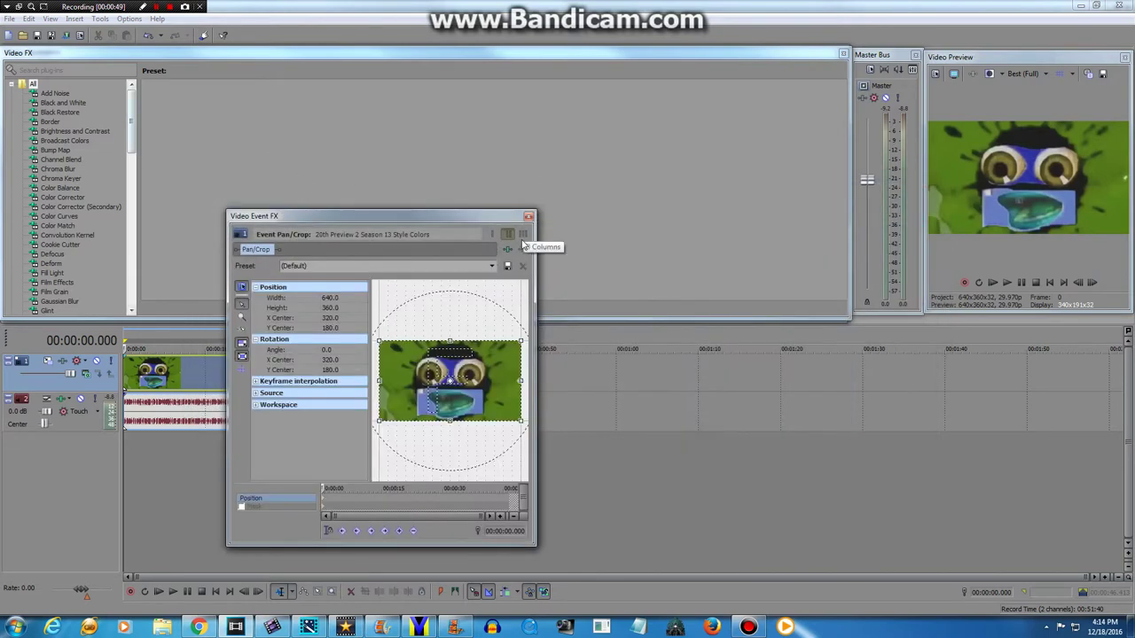
left_click(526, 217)
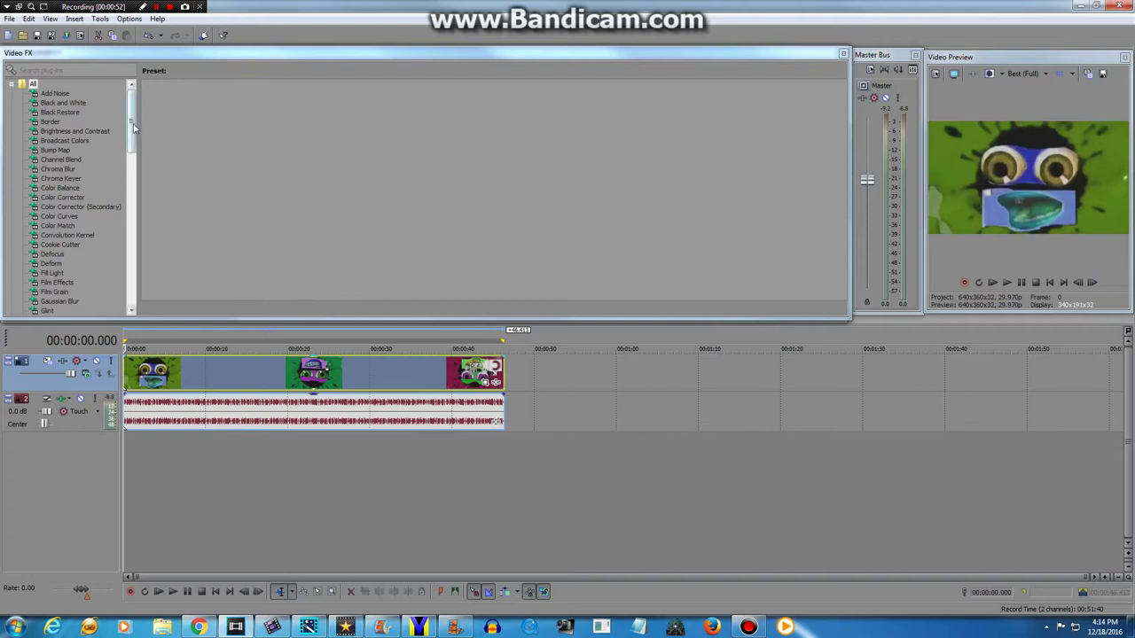
Apply the Invert effect with its default preset to the video clip and close the effect settings.
scroll(133, 129, "down", 5)
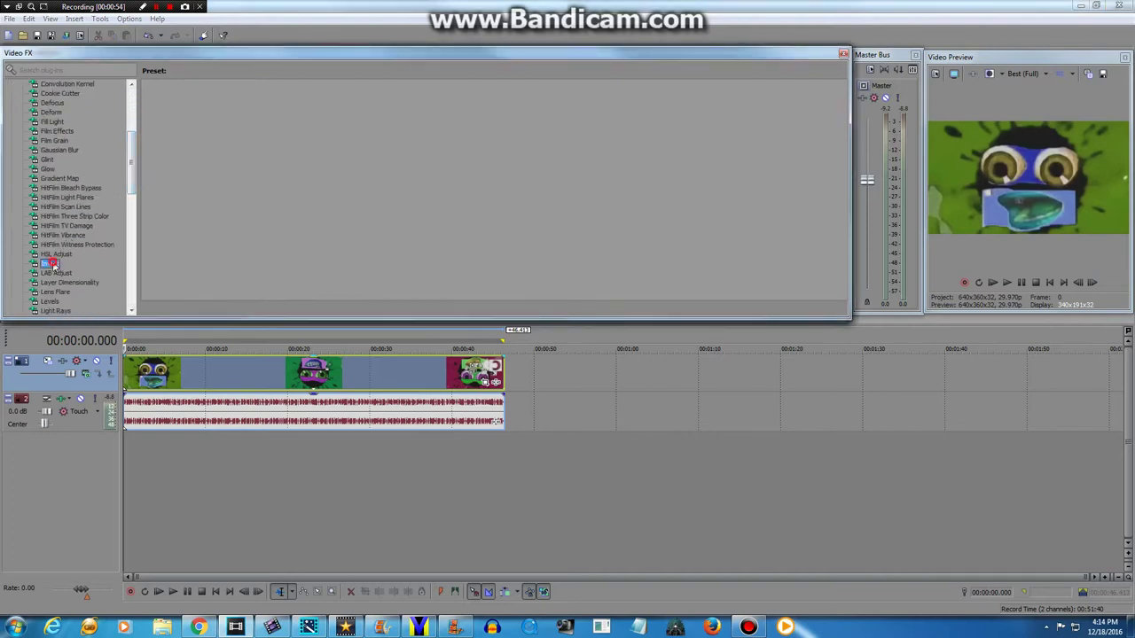
left_click_drag(52, 263, 296, 312)
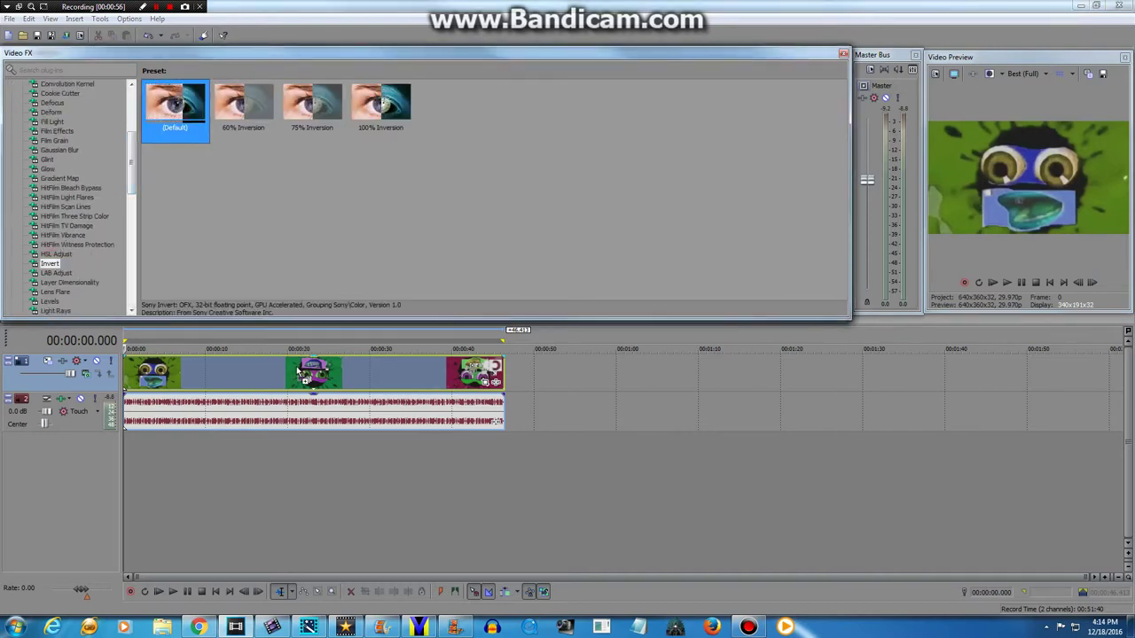
left_click_drag(297, 377, 298, 378)
left_click(527, 217)
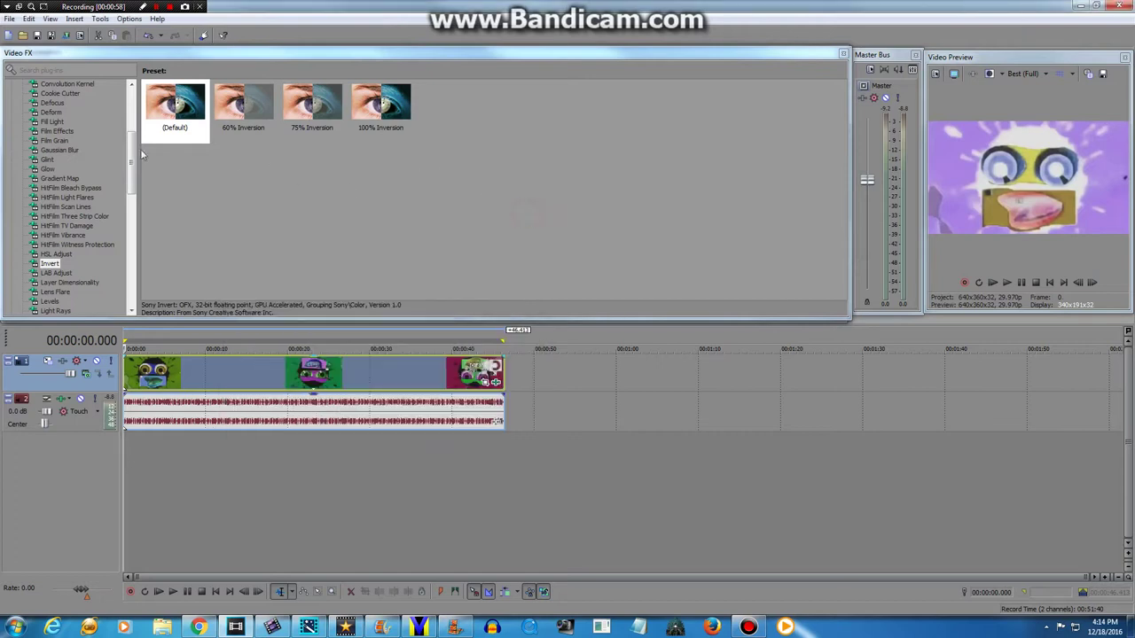
Add the Wave effect with the Reset to None preset to the inverted video clip.
scroll(133, 161, "down", 12)
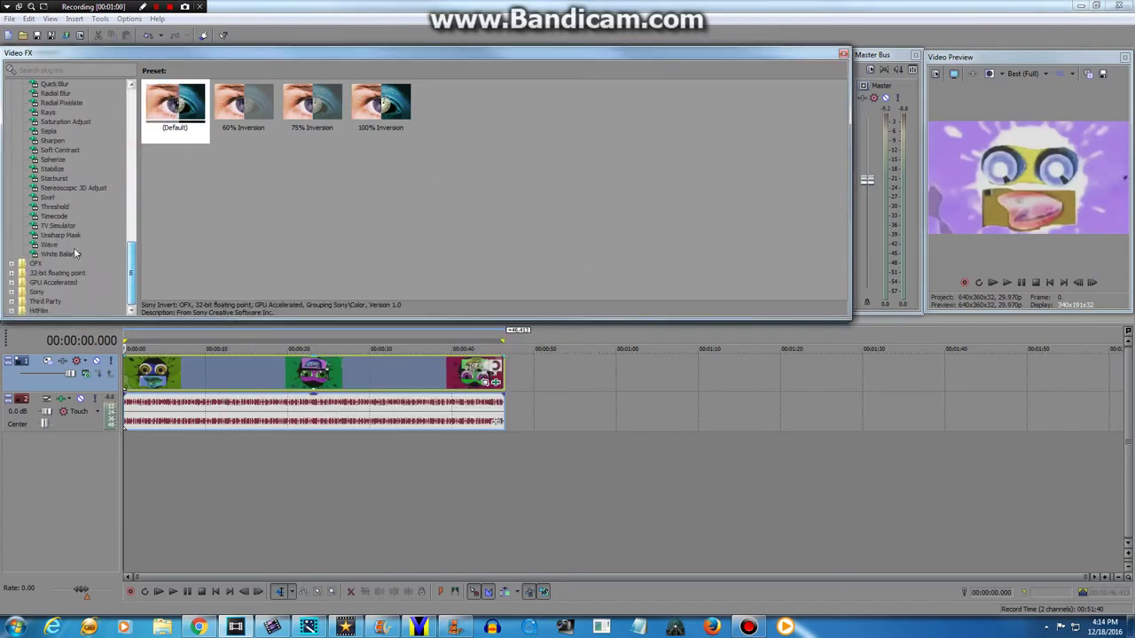
left_click(48, 244)
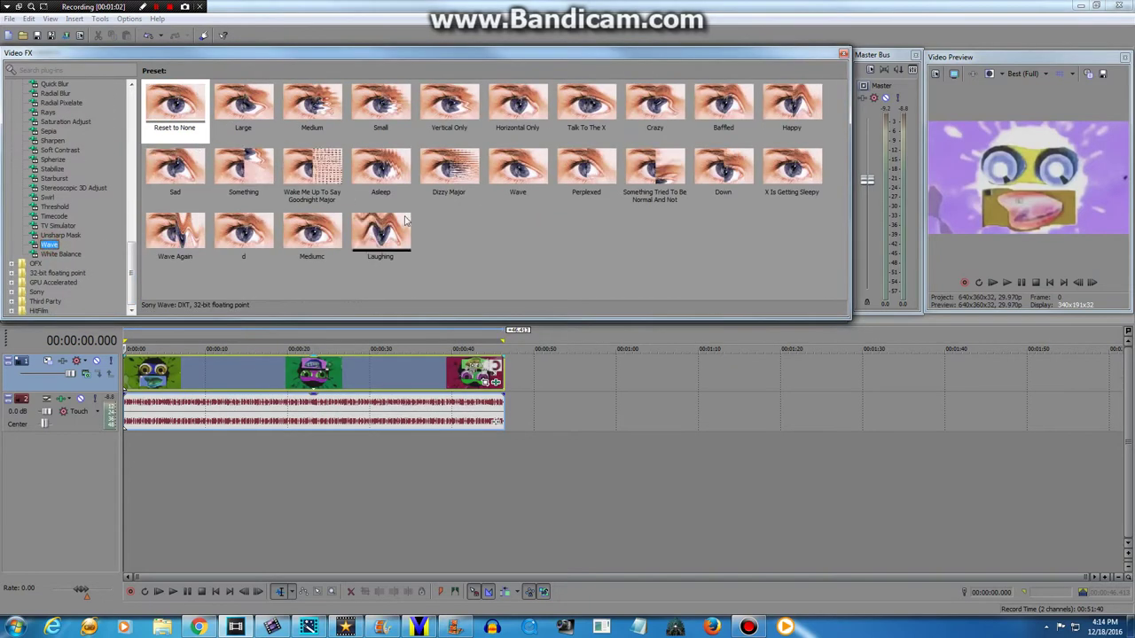
left_click(157, 107)
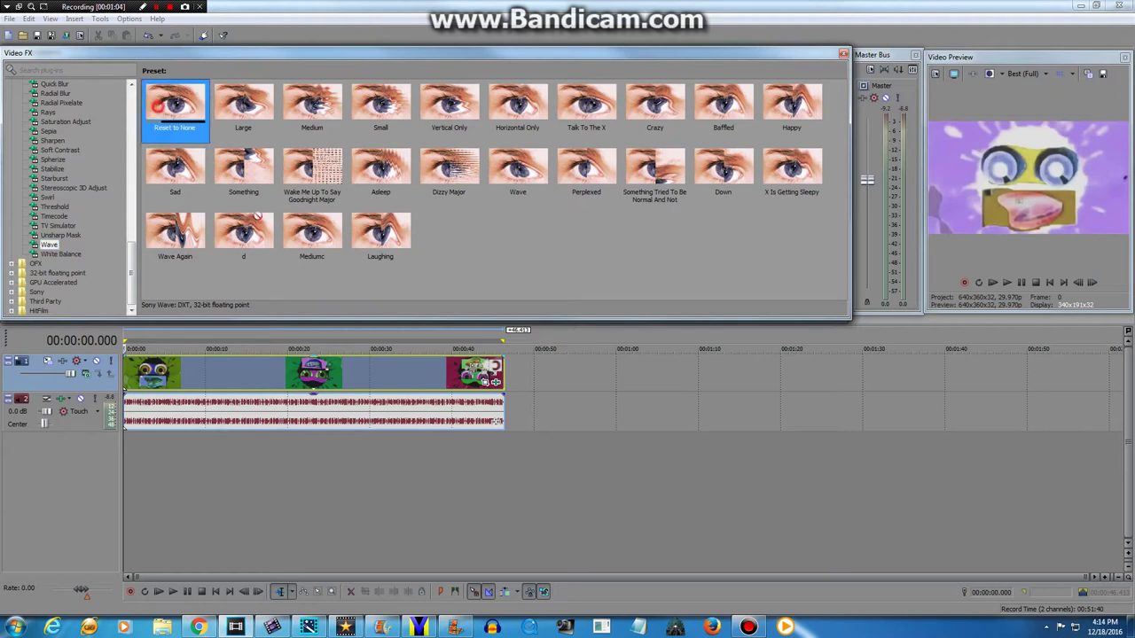
left_click_drag(368, 386, 354, 361)
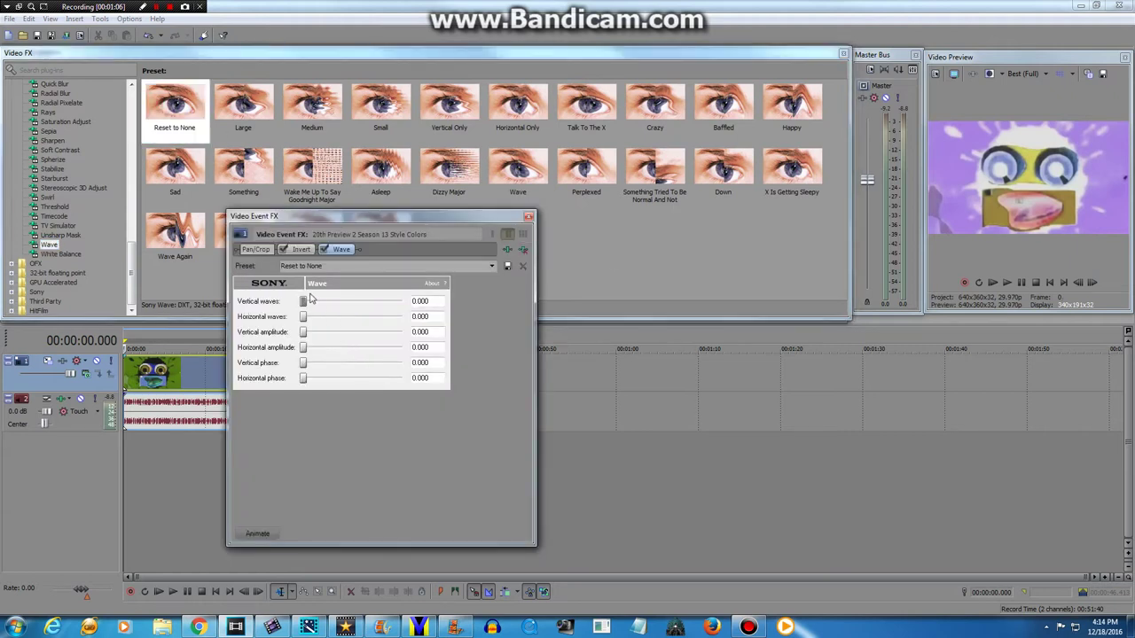
Turn on animation for the Wave effect and add a keyframe at the clip's end, 00:00:46.413.
left_click(258, 533)
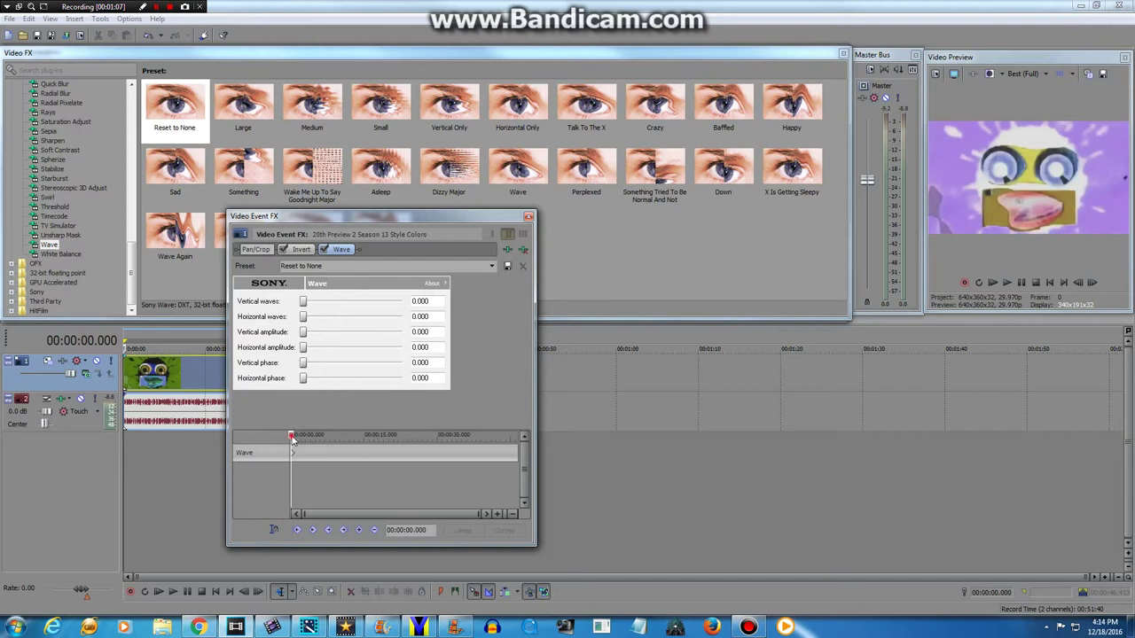
left_click_drag(292, 438, 591, 470)
left_click(344, 529)
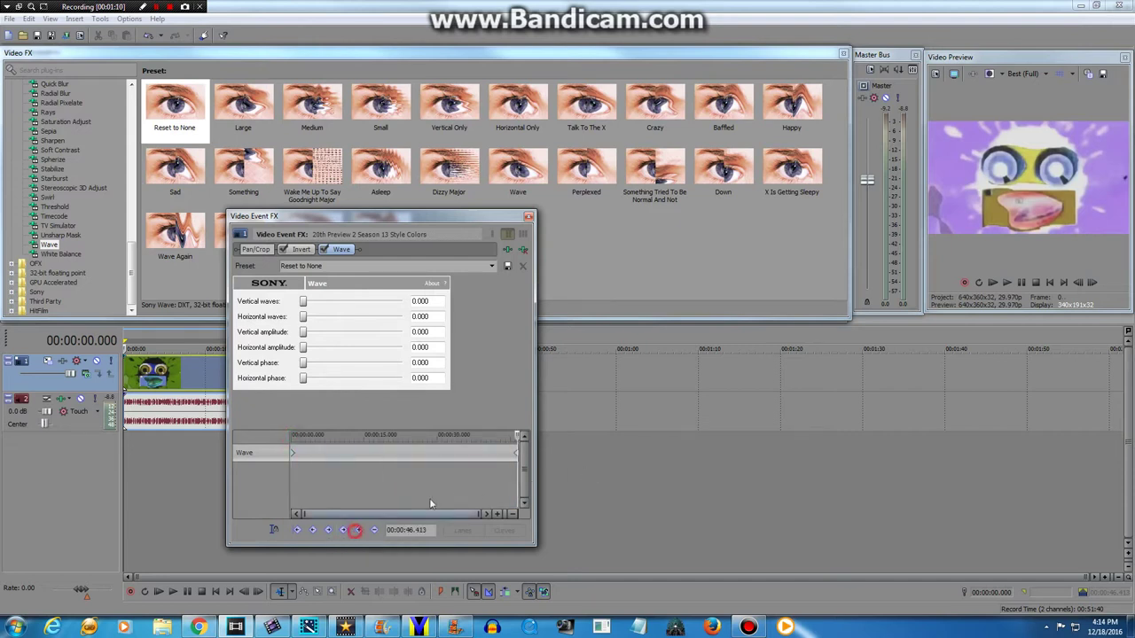
left_click(517, 454)
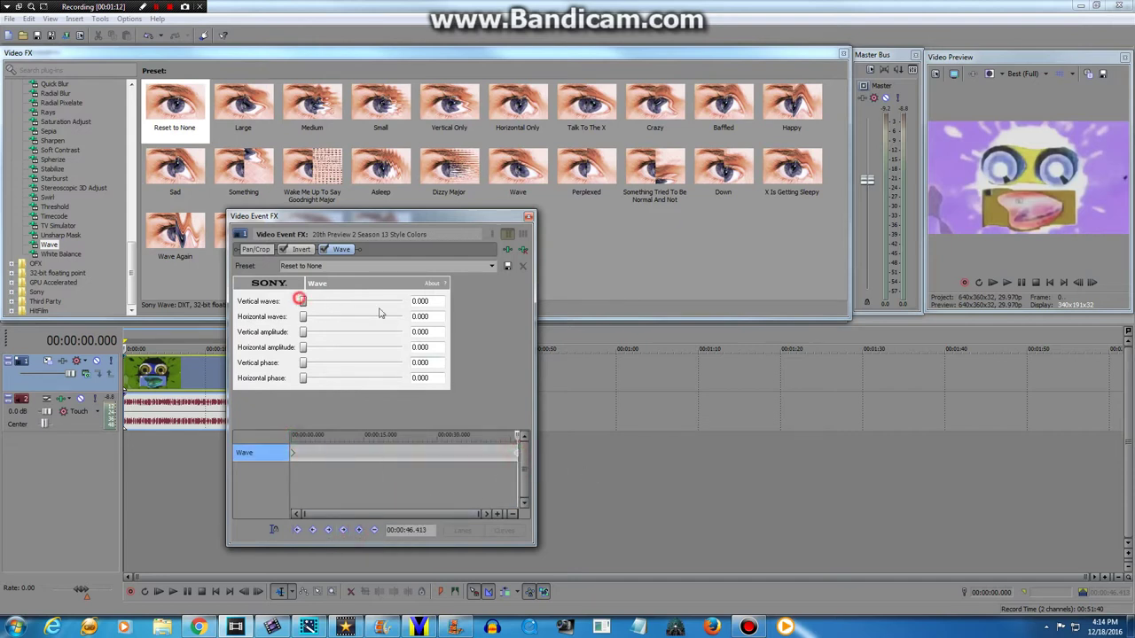
Set the end keyframe's vertical and horizontal waves to 32, amplitudes to 0.500 and phases to 6.283, and close the effect settings.
left_click_drag(302, 302, 641, 311)
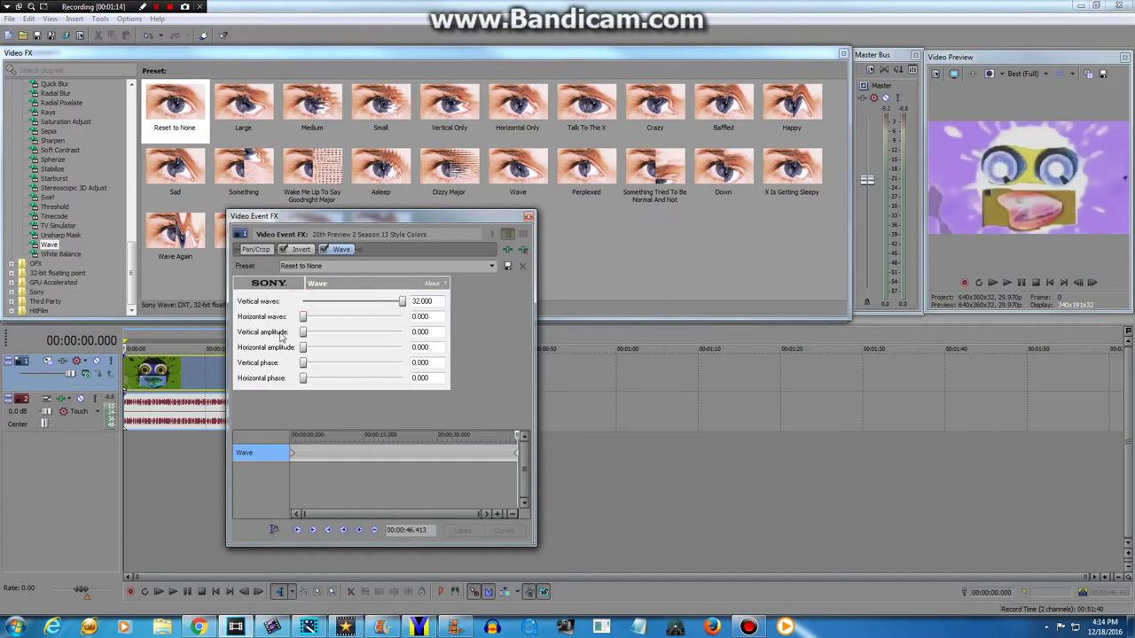
left_click_drag(303, 317, 459, 326)
left_click_drag(337, 353, 443, 353)
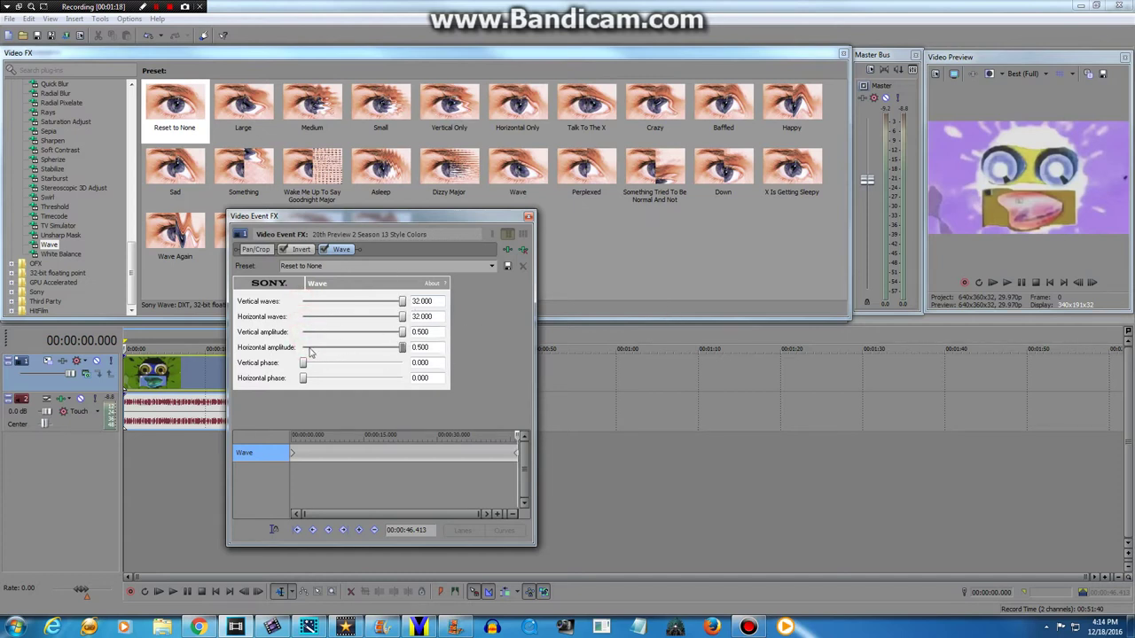
left_click_drag(303, 363, 483, 360)
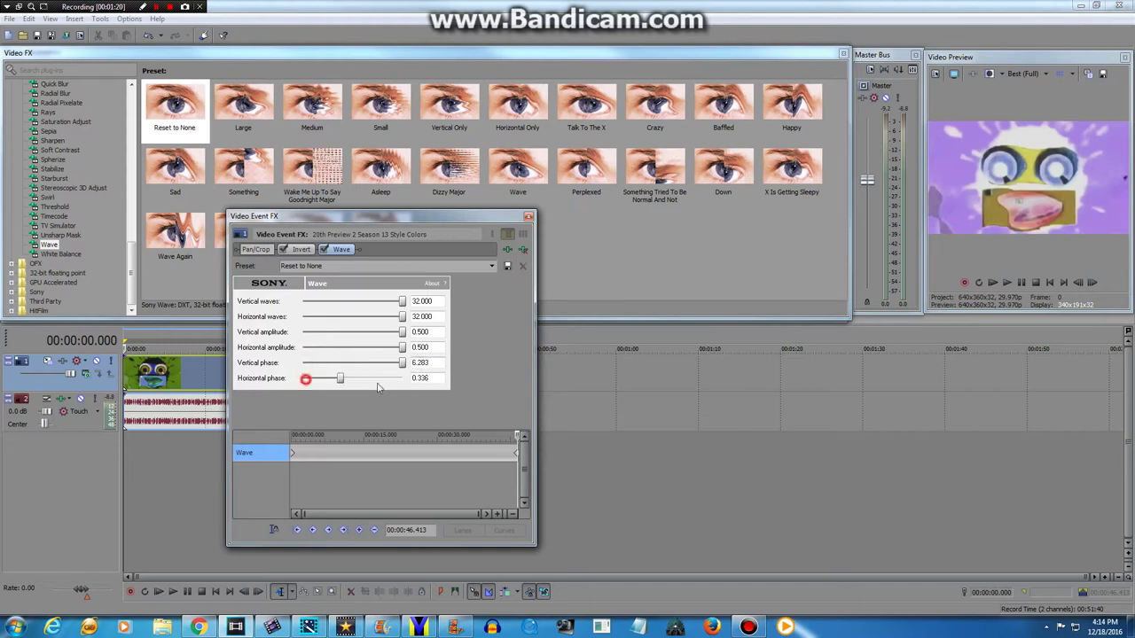
left_click_drag(377, 387, 479, 382)
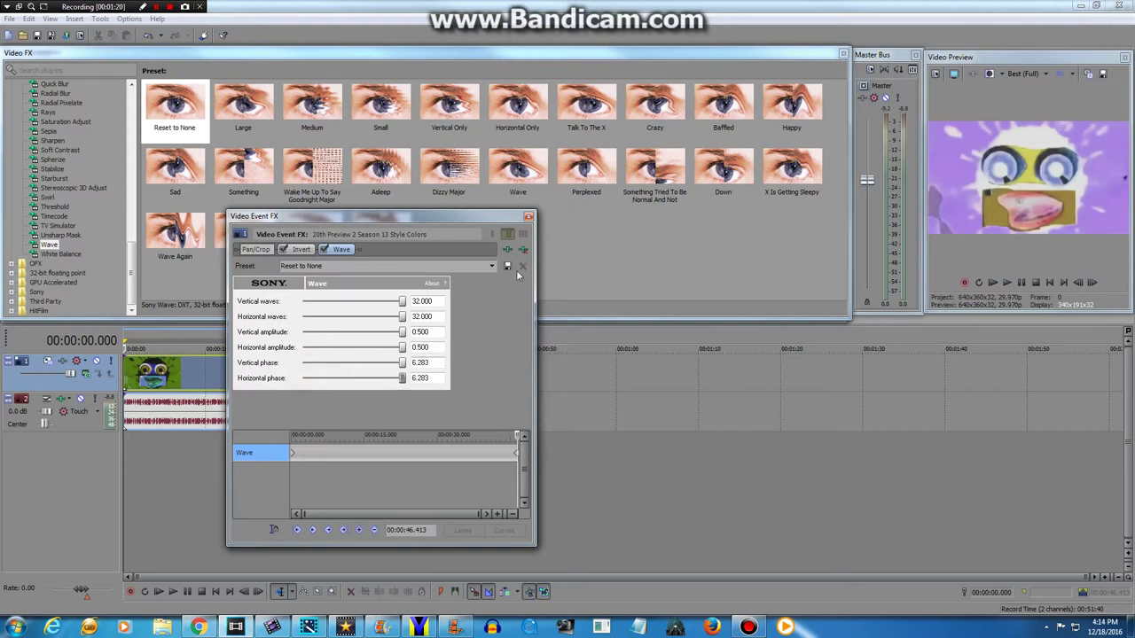
left_click(528, 217)
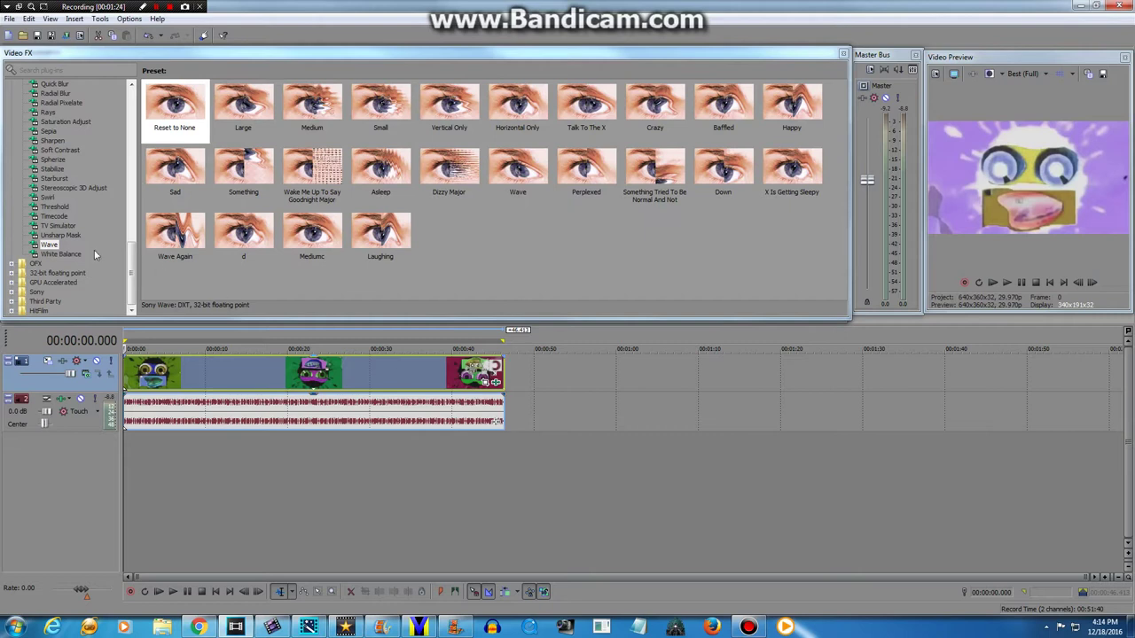
left_click(135, 260)
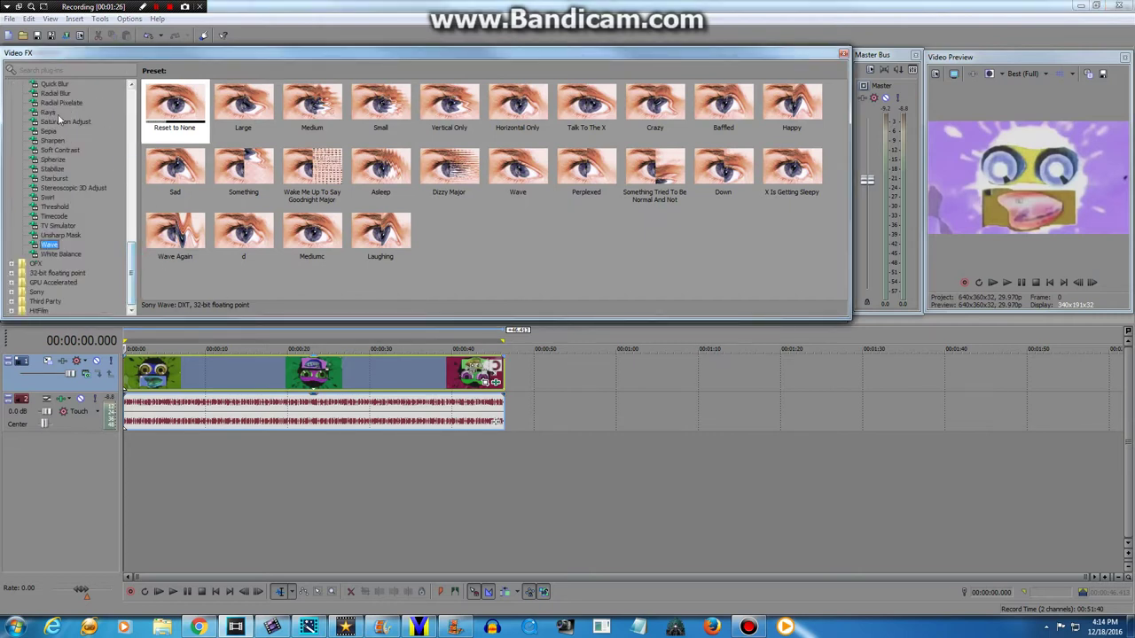
left_click_drag(137, 277, 131, 81)
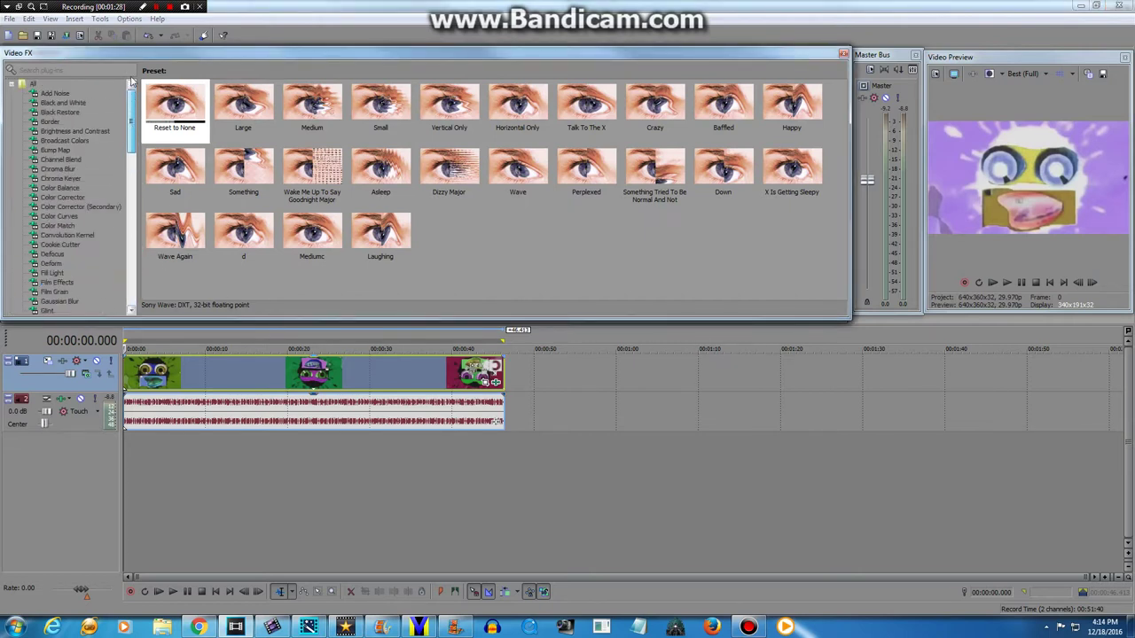
left_click(51, 93)
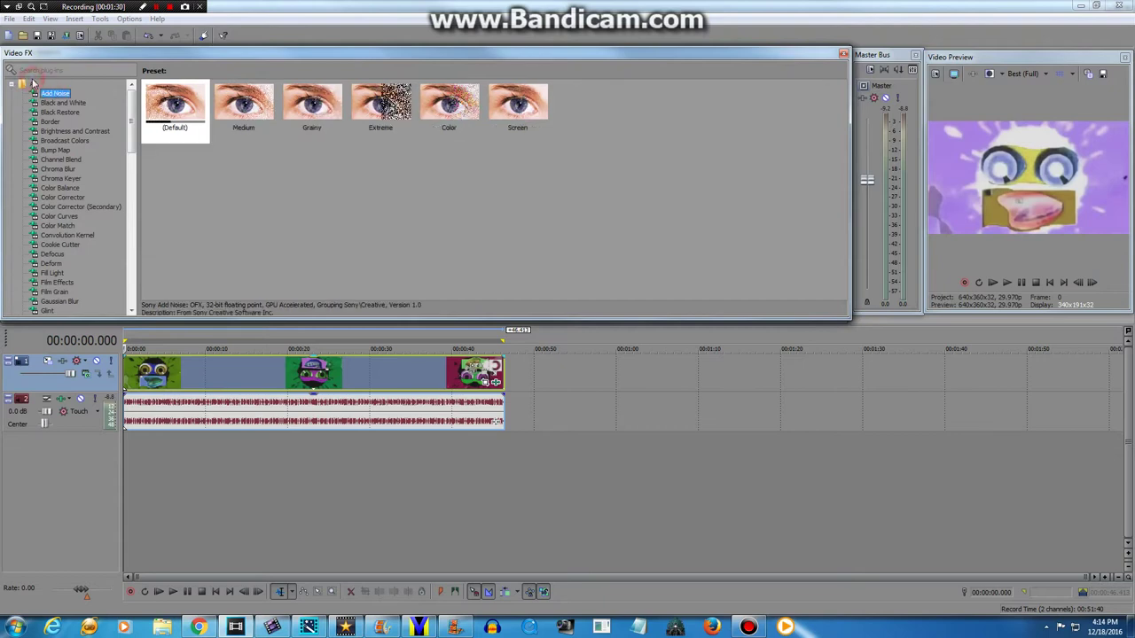
left_click(33, 83)
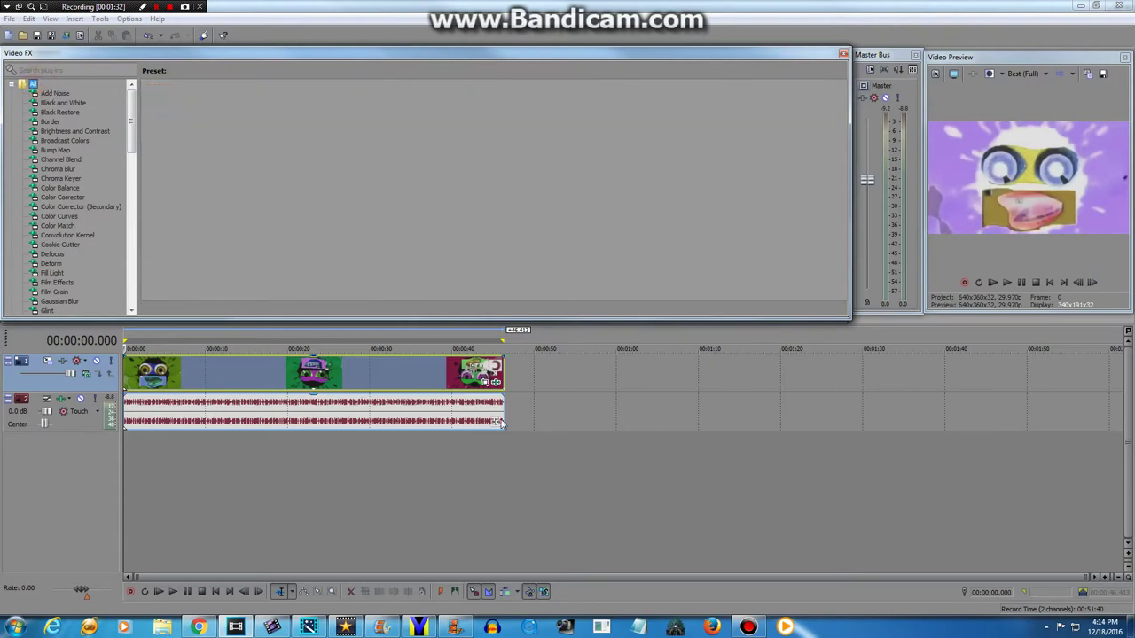
Add the Pitch Shift effect with the Devil's Blast 1 preset to the audio clip and close the effect settings.
left_click(499, 425)
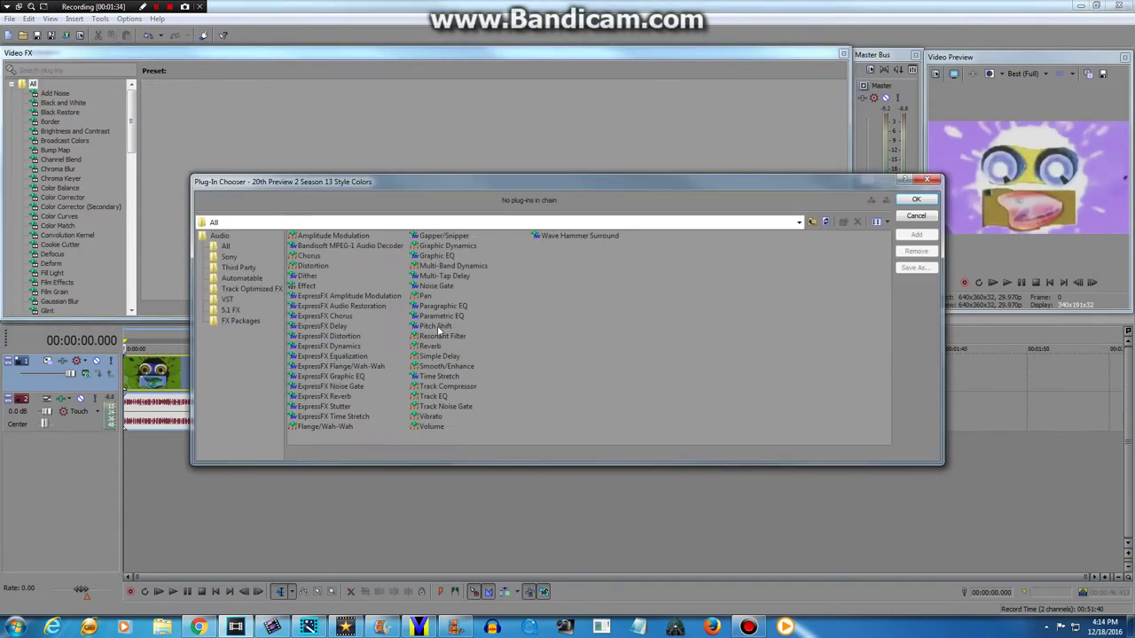
double_click(437, 325)
key("Return")
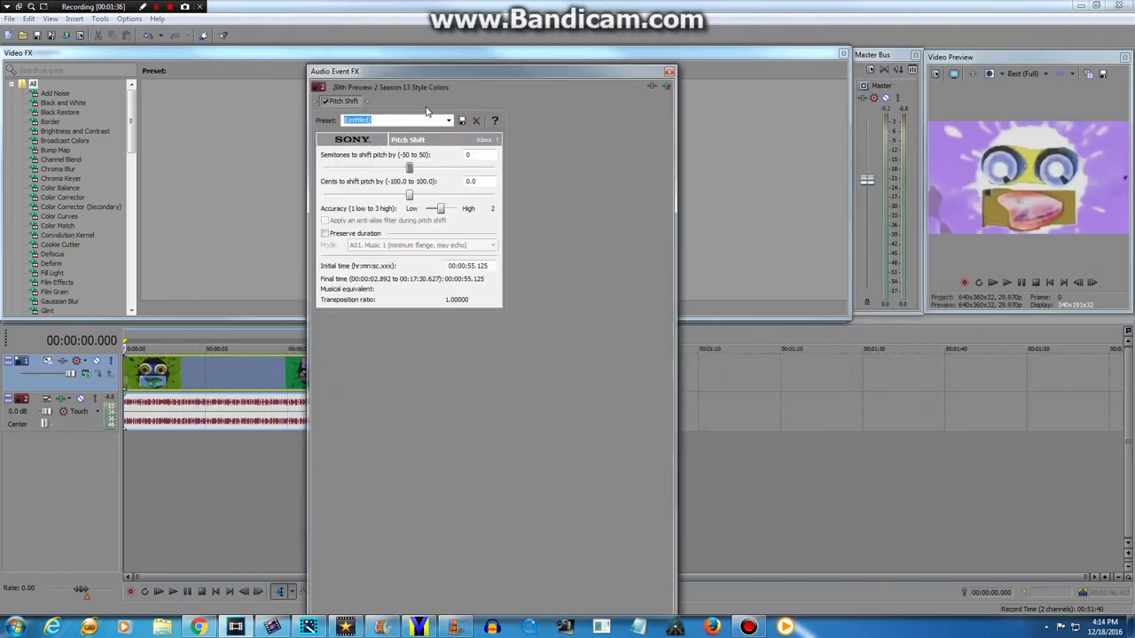
left_click(449, 120)
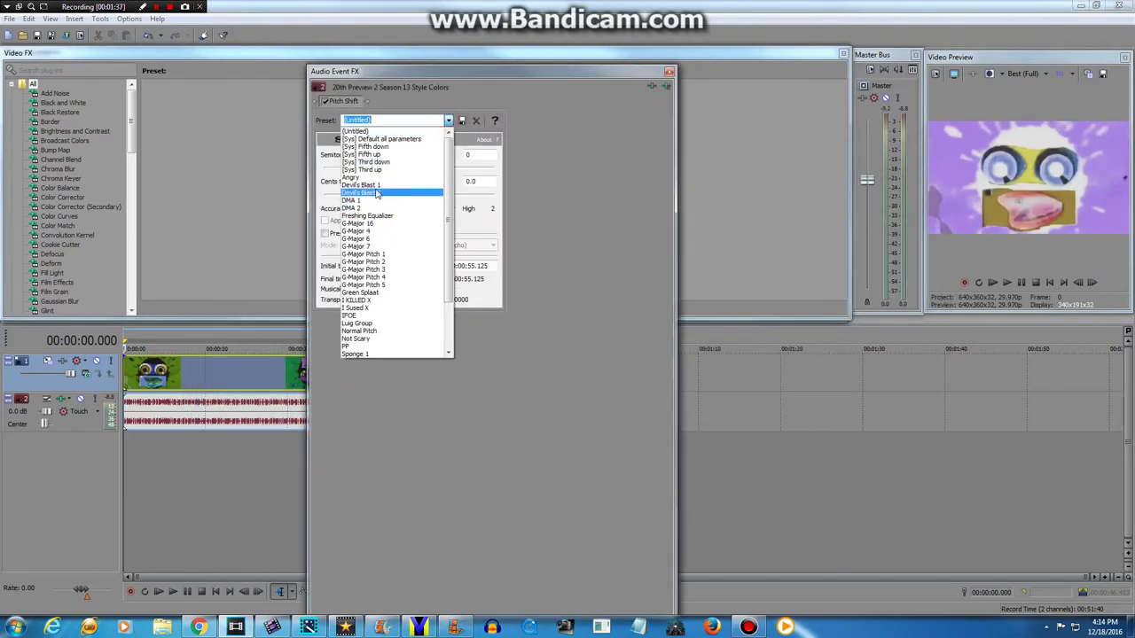
left_click(377, 193)
left_click(449, 121)
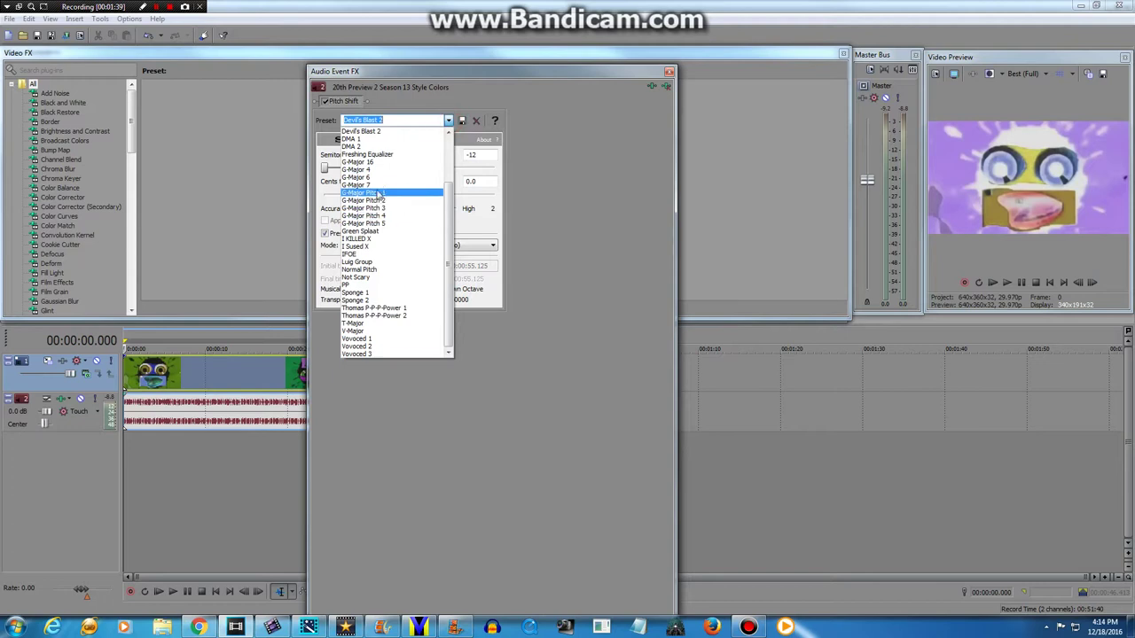
scroll(383, 191, "up", 2)
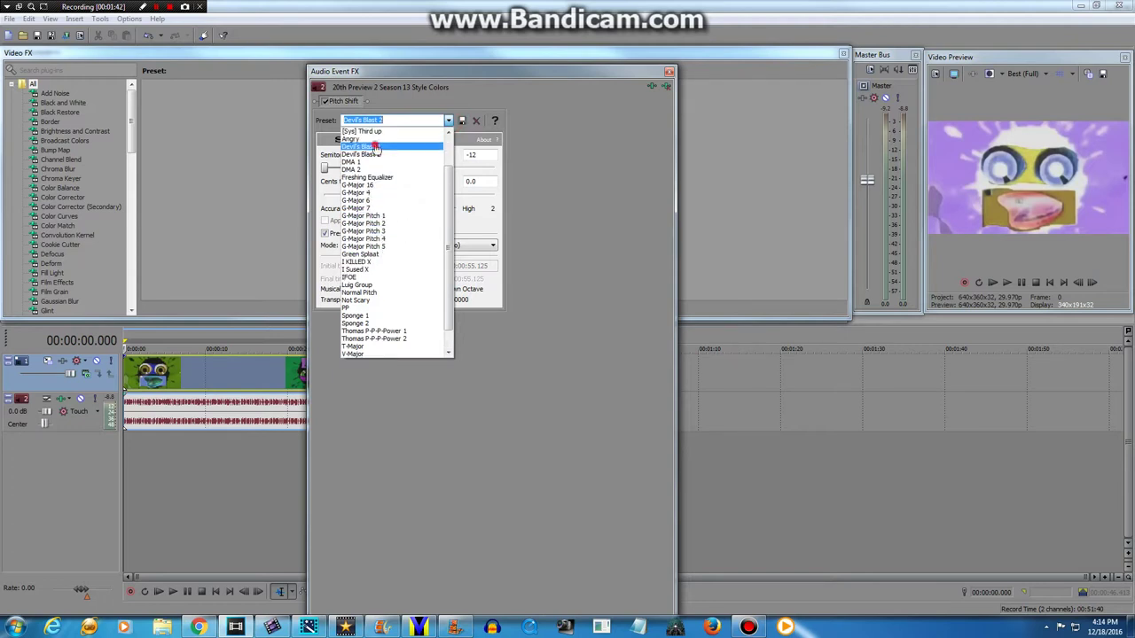
left_click(368, 145)
left_click(669, 72)
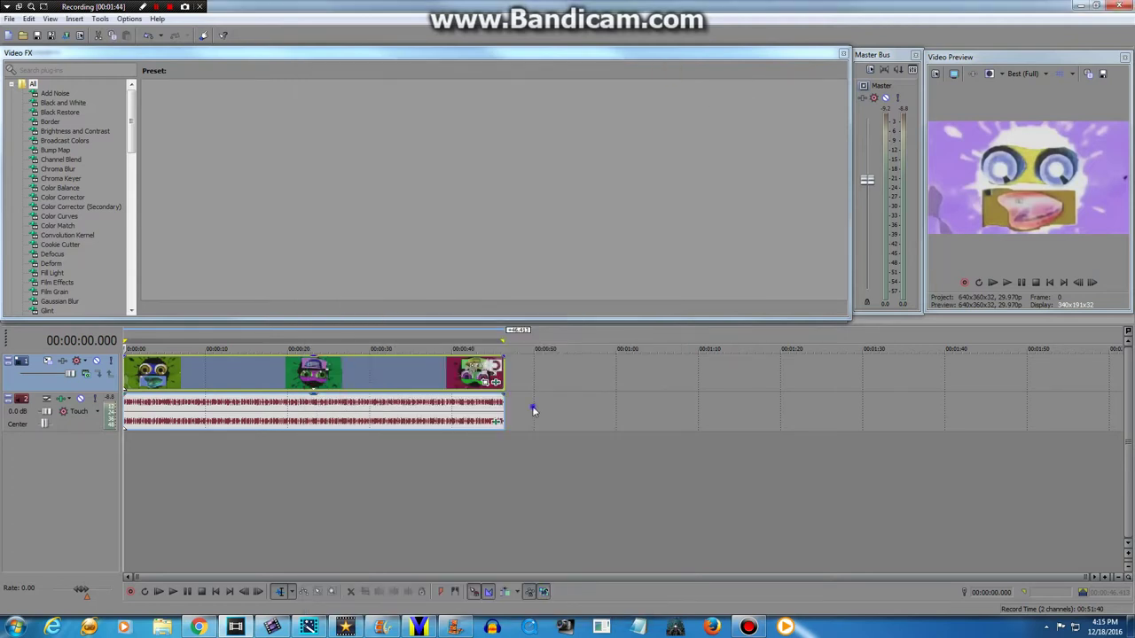
Duplicate the audio track, set the copy's Pitch Shift preset to Devil's Blast 2 and close the effect settings.
right_click(534, 411)
left_click(567, 303)
left_click(496, 462)
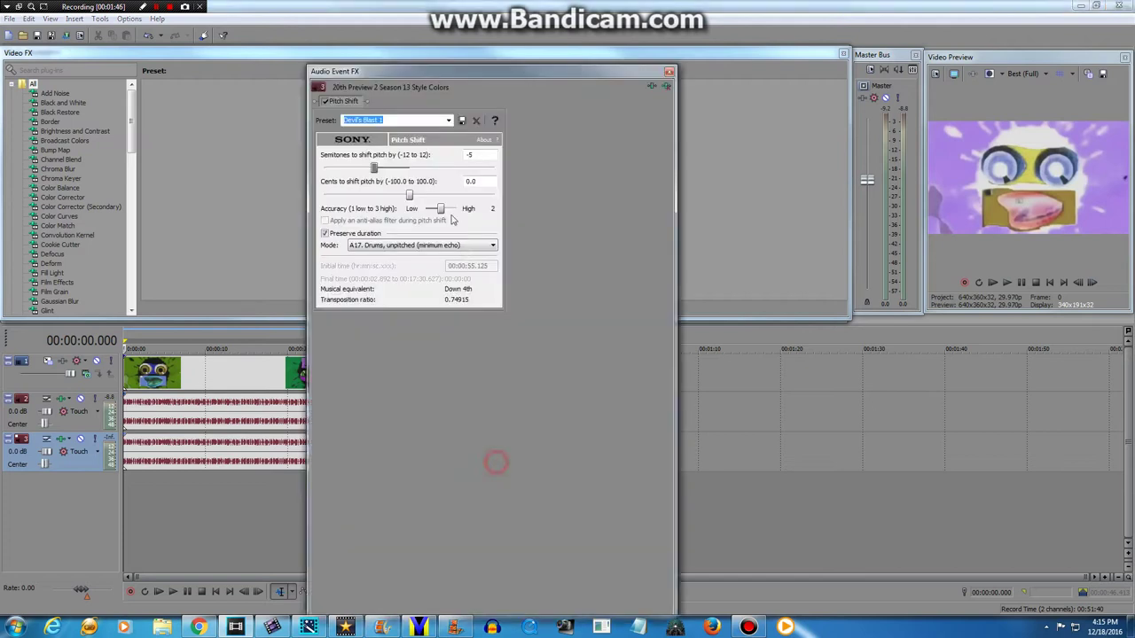
left_click(448, 121)
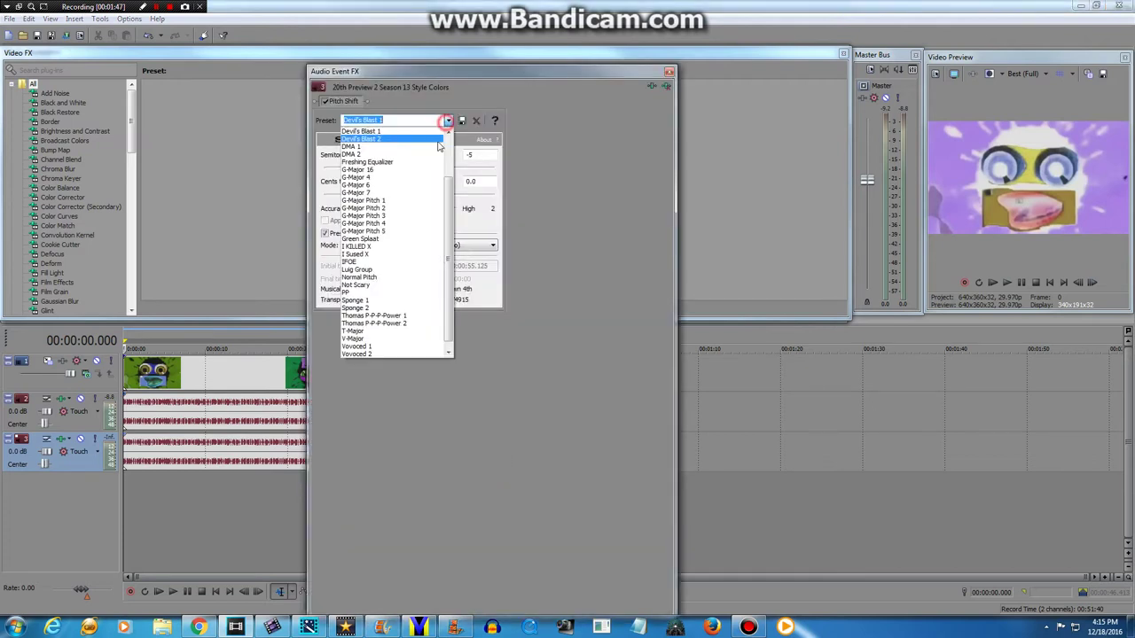
left_click(371, 139)
left_click(449, 121)
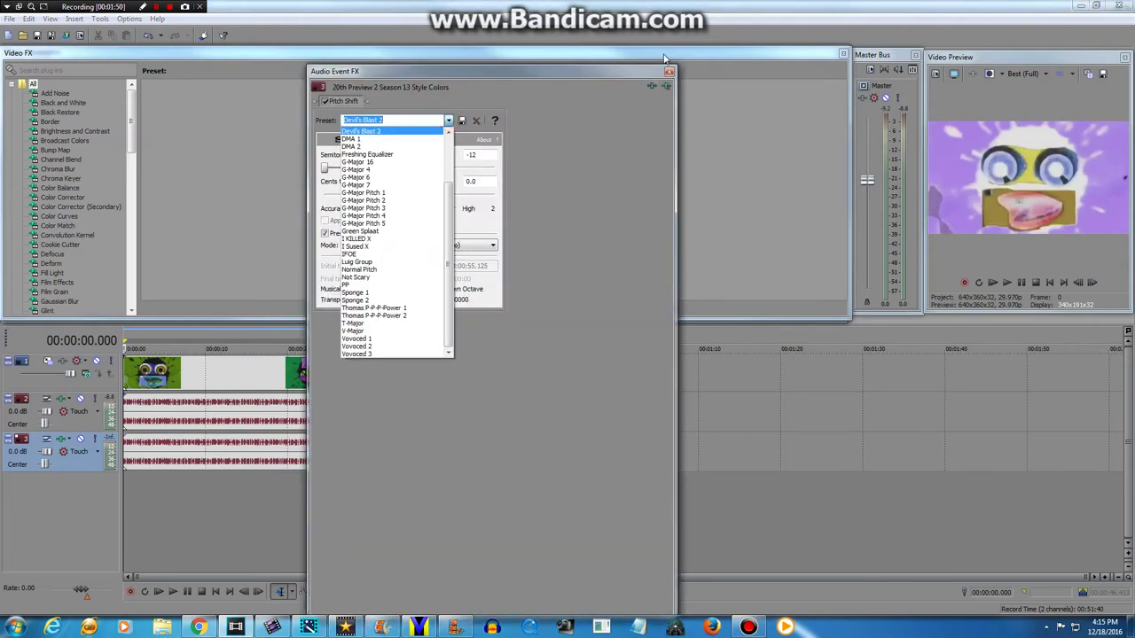
left_click(671, 73)
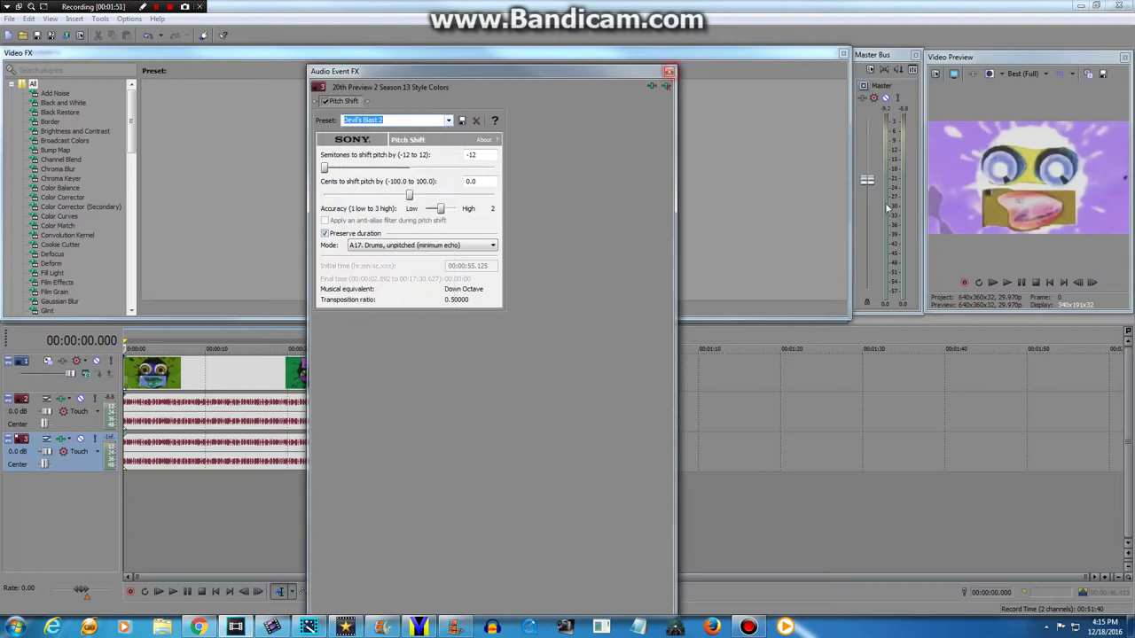
left_click(669, 72)
Play back the project to preview the combined video and audio effects, and return to the start.
left_click(994, 282)
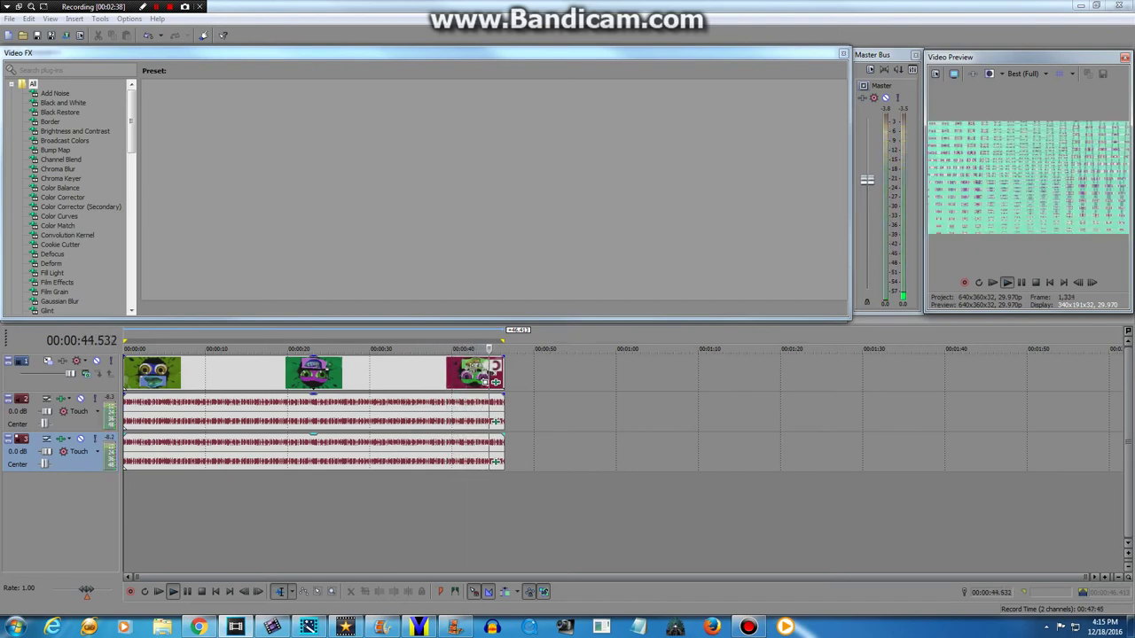
left_click(1049, 282)
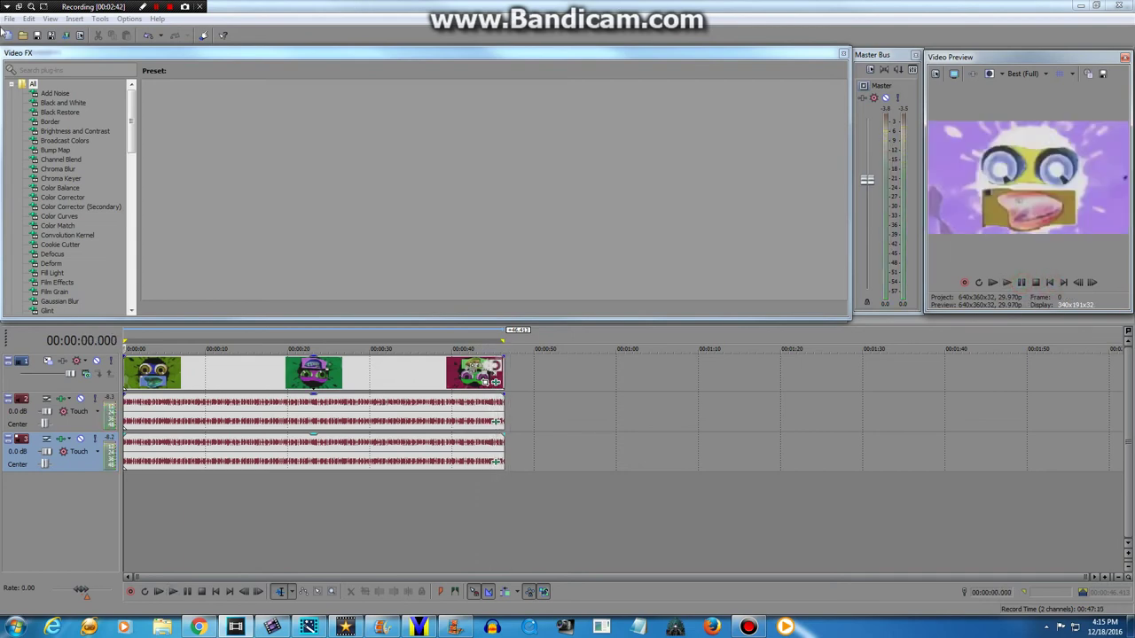
left_click(749, 627)
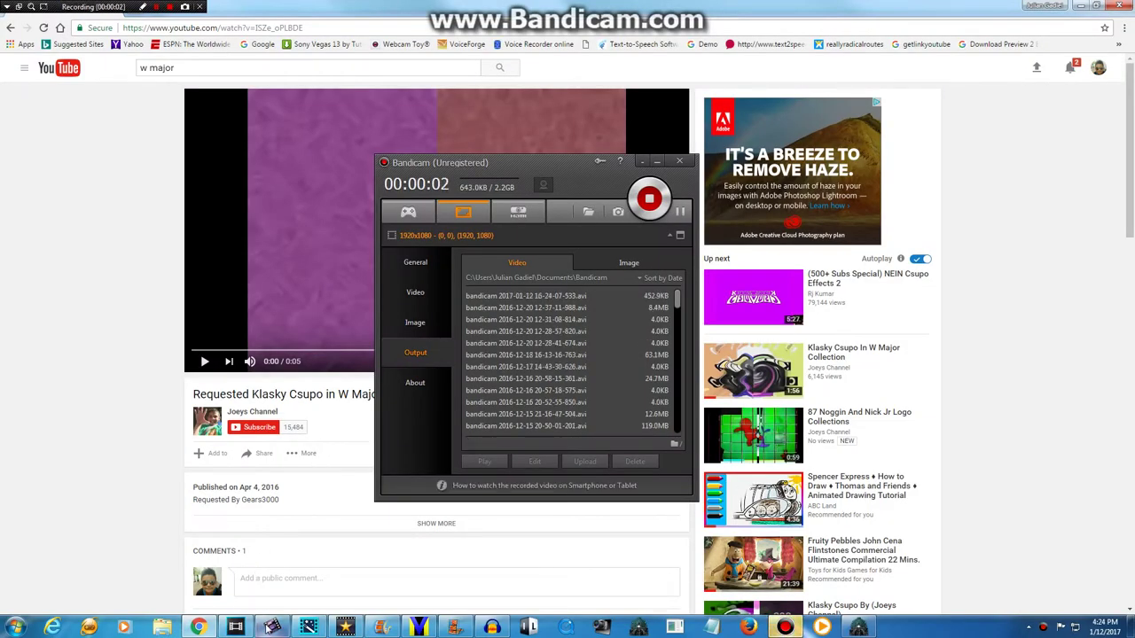
Play the YouTube video Requested Klasky Csupo in W Major, and replay it.
left_click(227, 284)
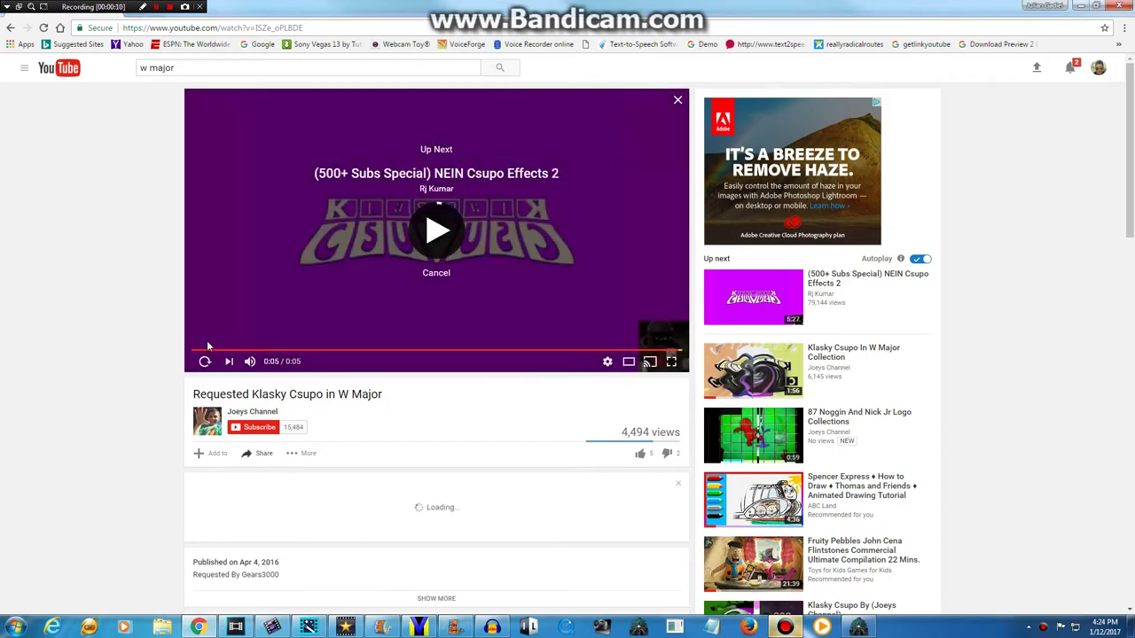
left_click(204, 362)
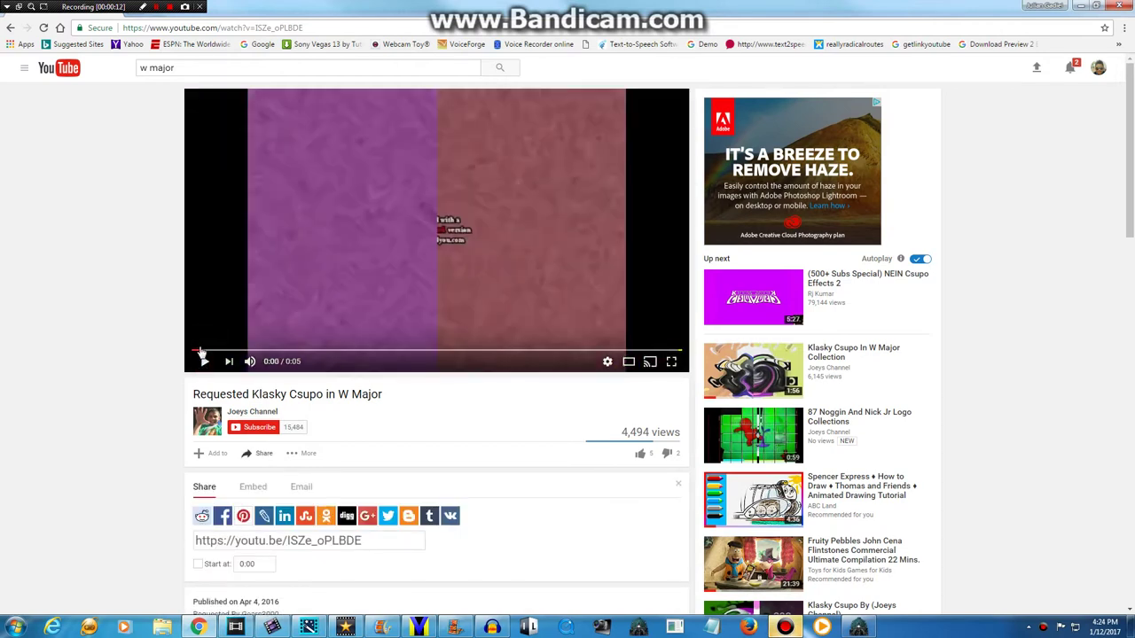
Switch to AVS Video Editor, dismiss its evaluation message and switch to the empty Sony Vegas project.
left_click(272, 627)
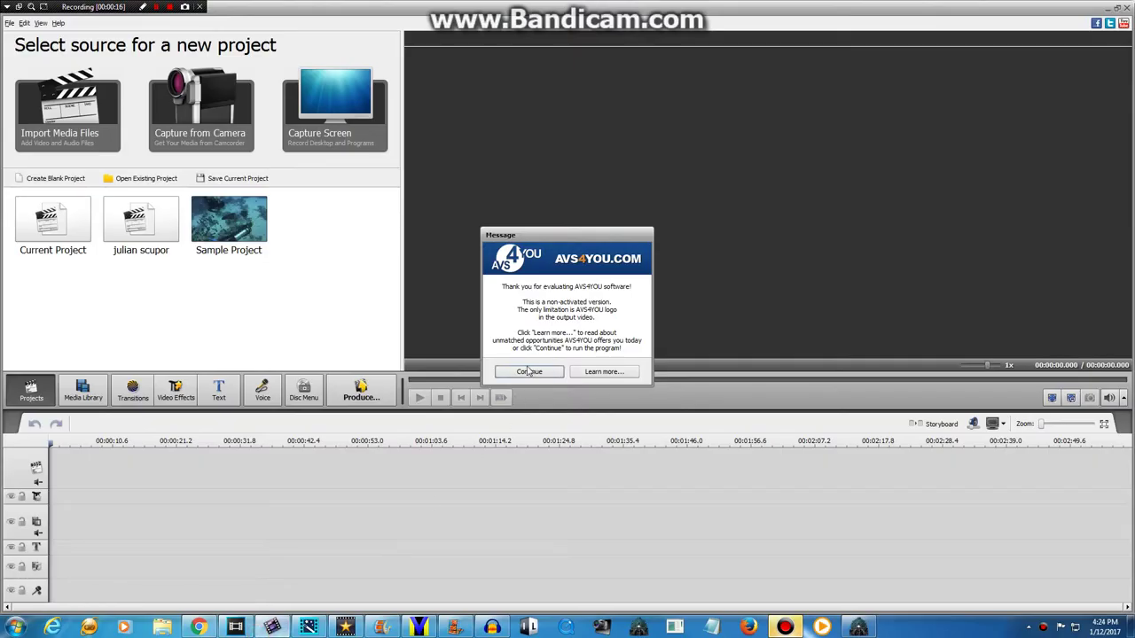
left_click(530, 372)
left_click(235, 627)
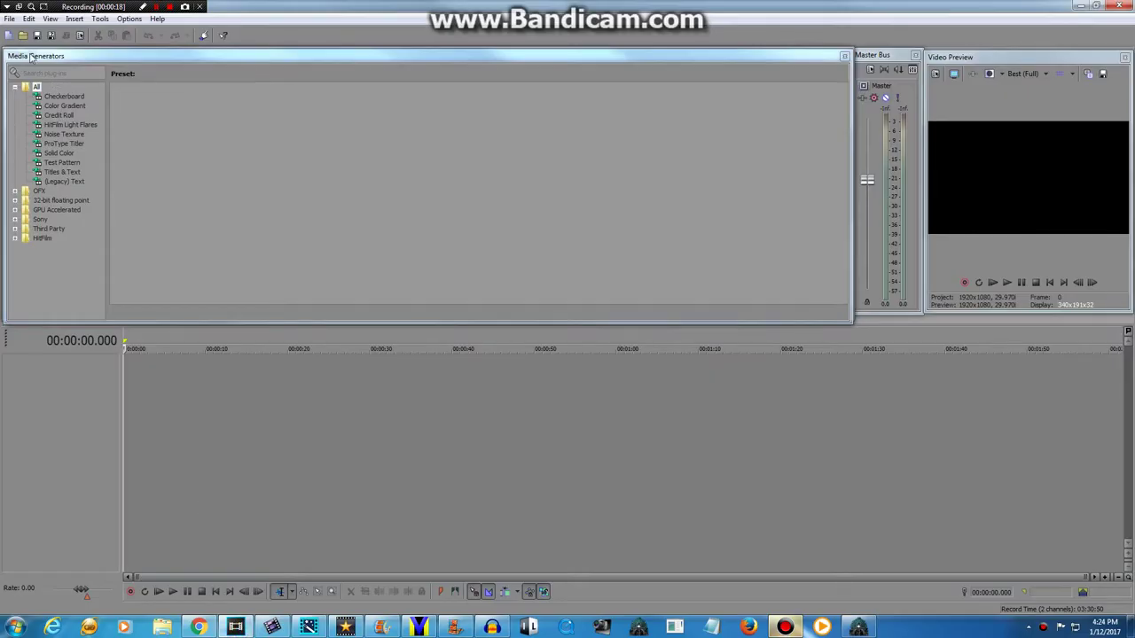
Try to stack the Media Generators and Video FX windows over the Project Media window.
left_click(8, 19)
left_click_drag(328, 55, 233, 108)
left_click(154, 53)
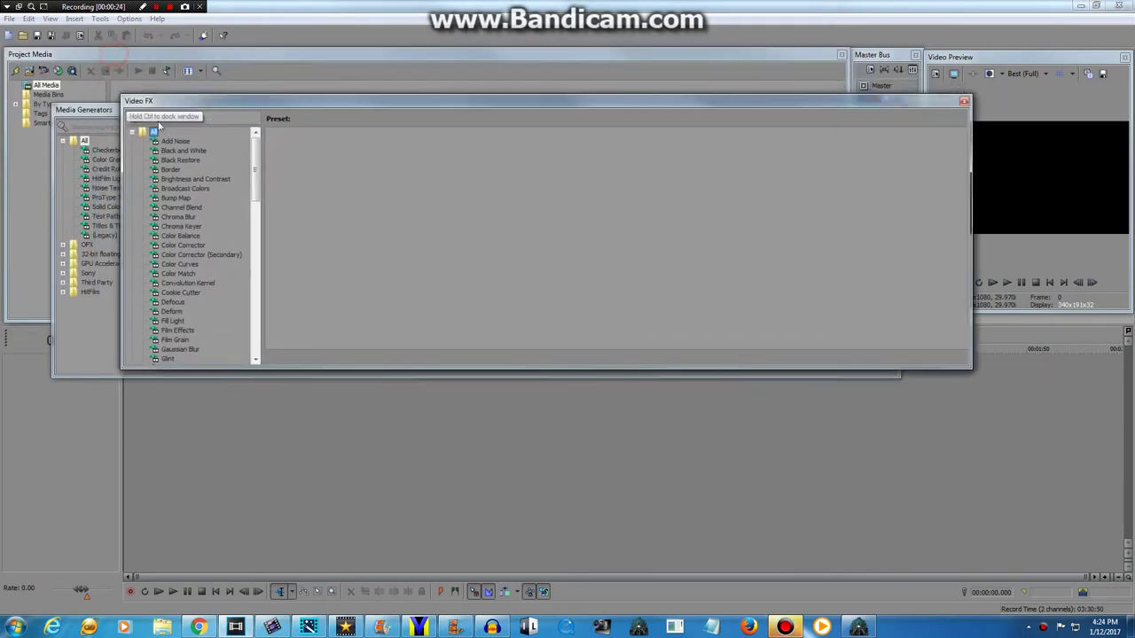
left_click(78, 107)
left_click_drag(79, 107, 36, 58)
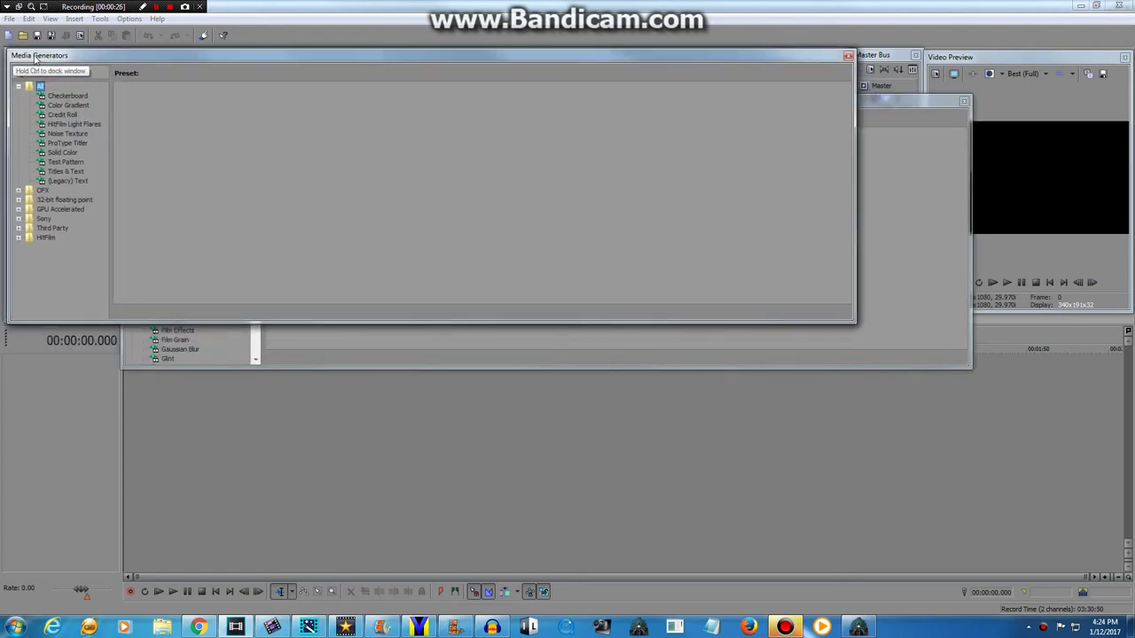
left_click_drag(895, 102, 735, 60)
left_click(834, 59)
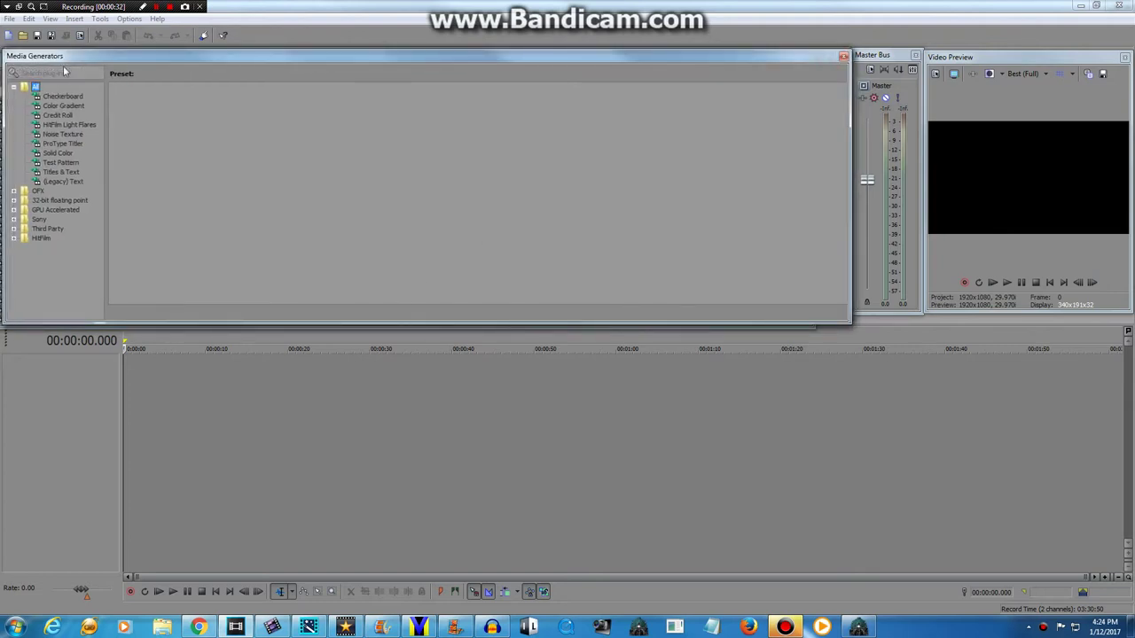
Arrange the floating Media Generators and Video FX windows over the Project Media area, with Video FX in front.
left_click_drag(24, 61, 36, 61)
key("alt+8")
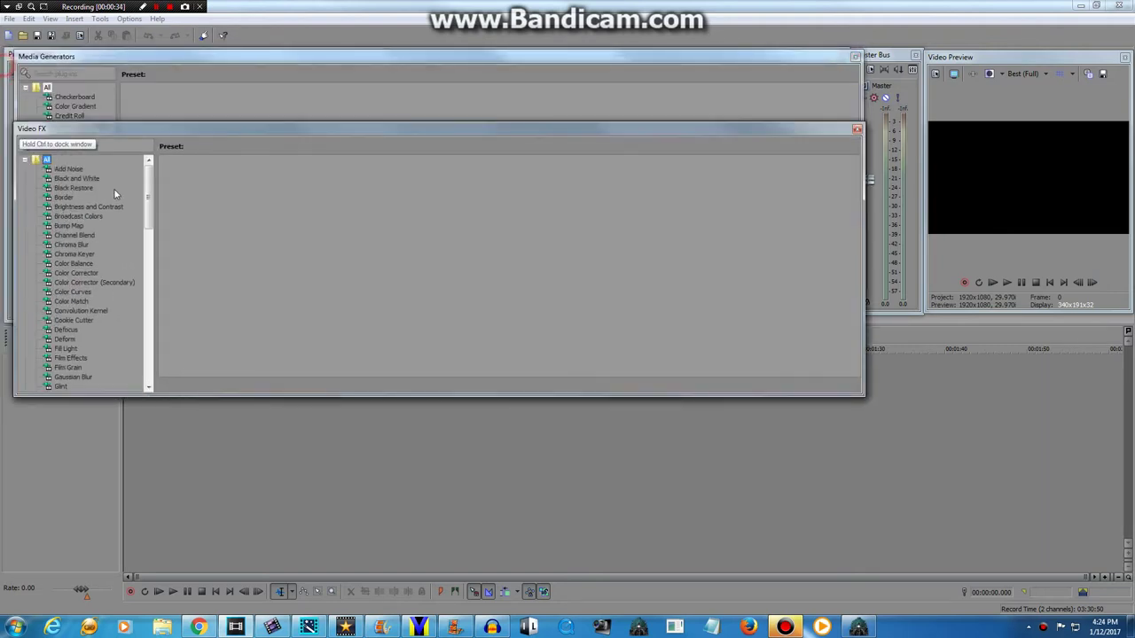
left_click_drag(132, 57, 122, 58)
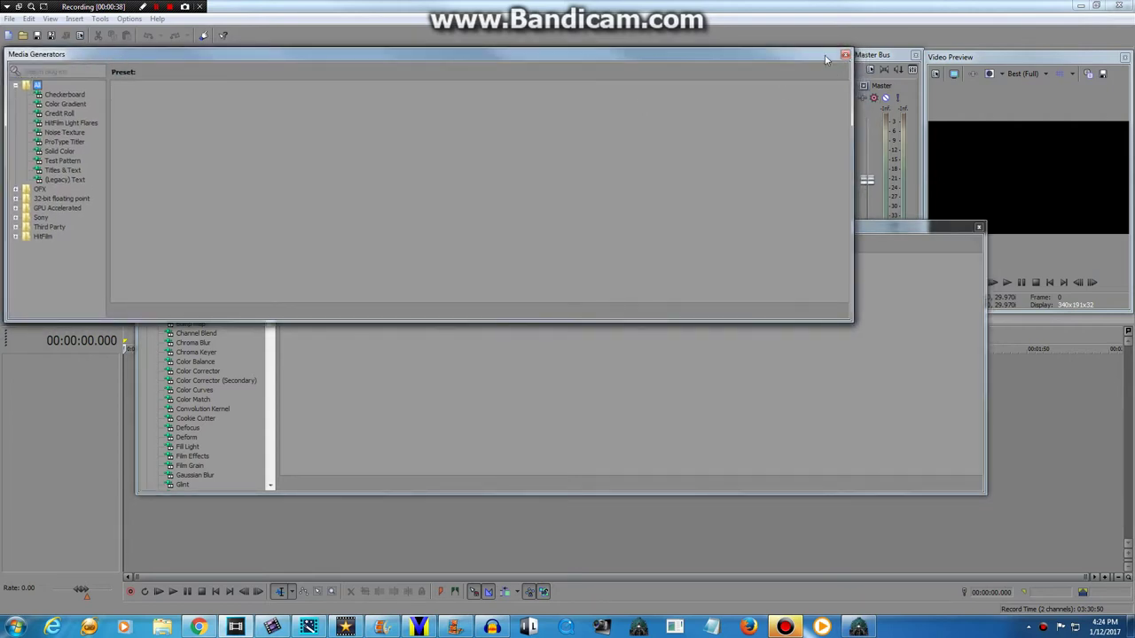
left_click_drag(824, 58, 820, 59)
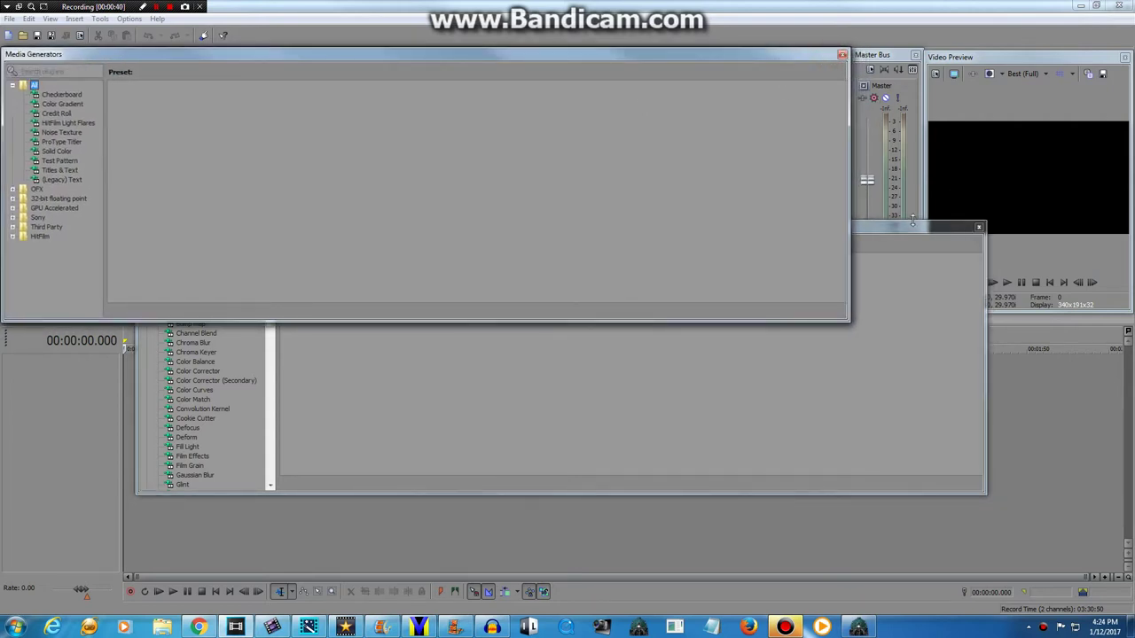
left_click_drag(912, 223, 749, 122)
left_click(812, 60)
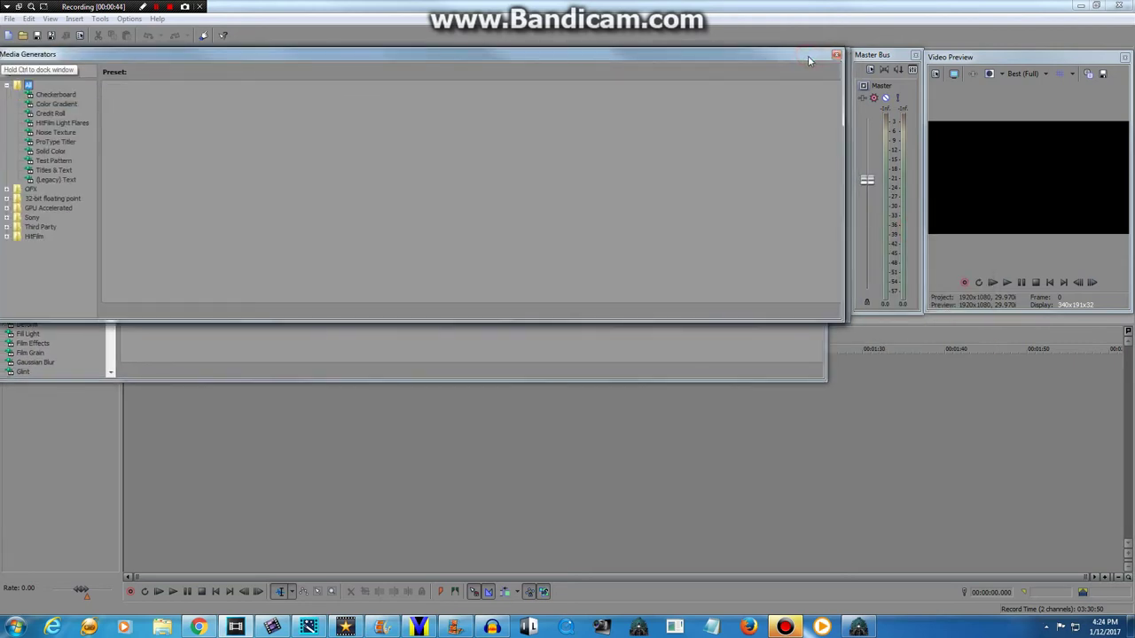
left_click_drag(809, 60, 806, 63)
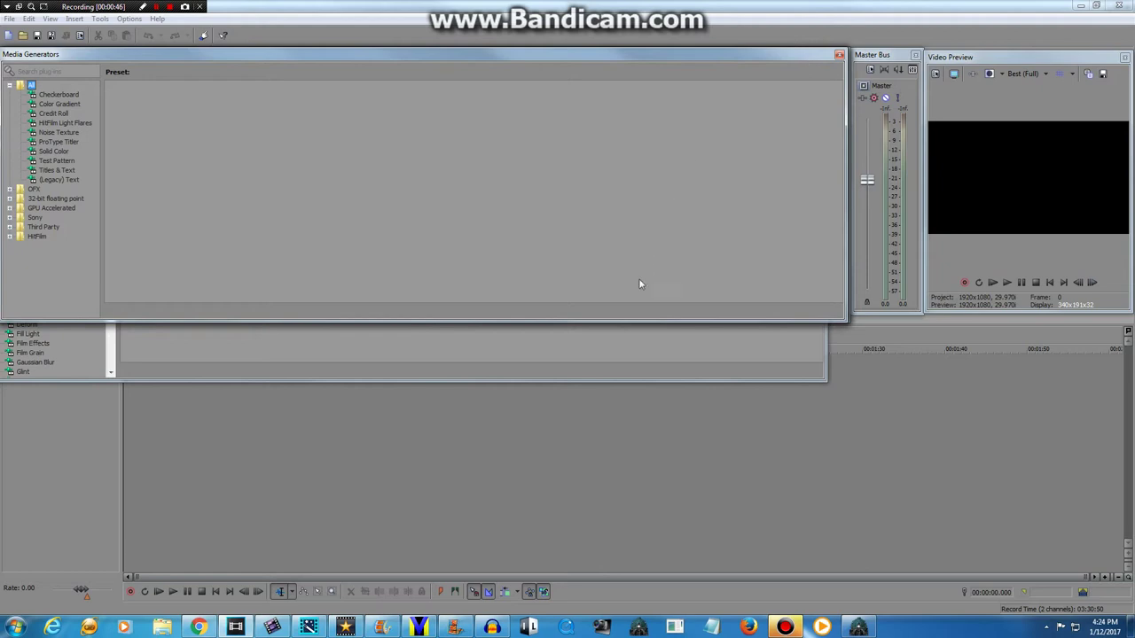
left_click(635, 349)
left_click_drag(586, 123, 607, 59)
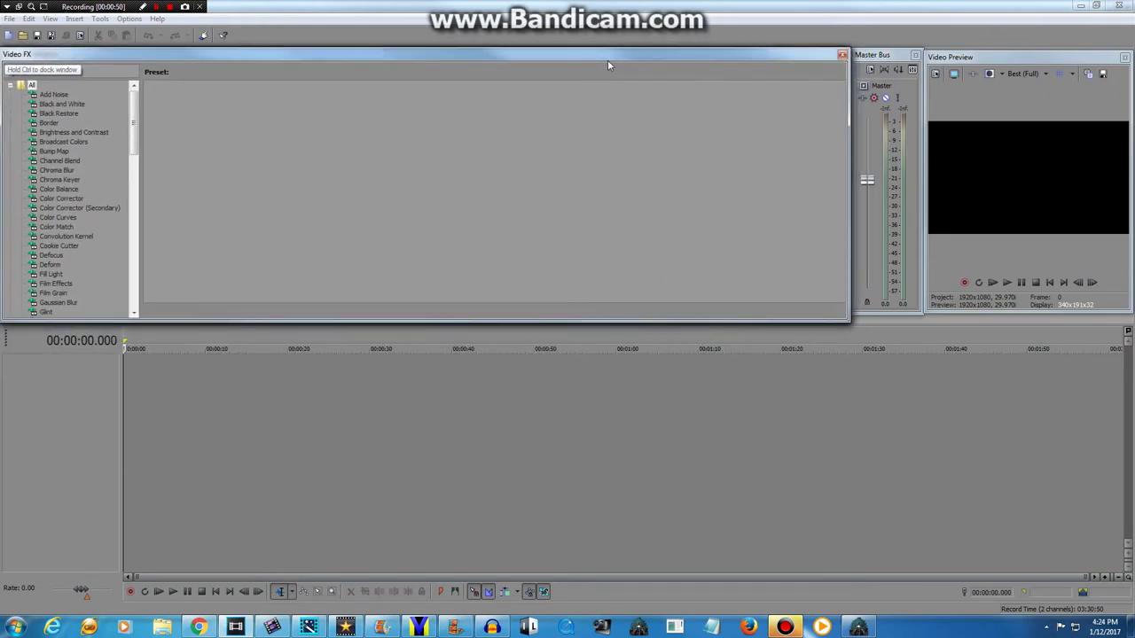
Browse the Downloads folder for a file to open and delete the Henrys Log Wagon file from it.
left_click(8, 20)
left_click(25, 43)
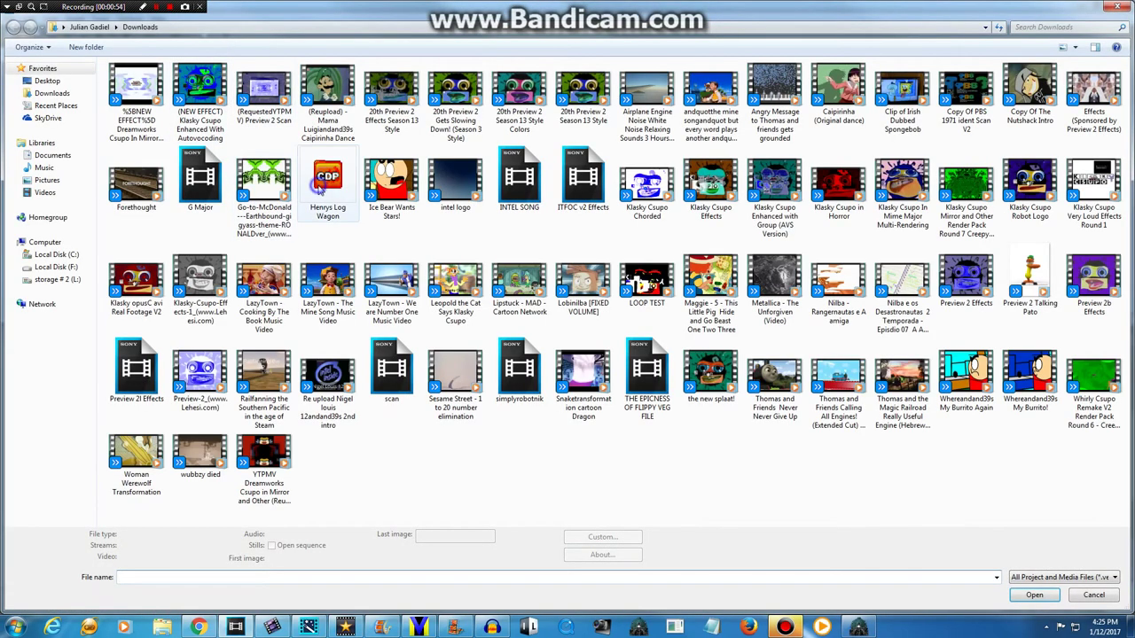
right_click(335, 176)
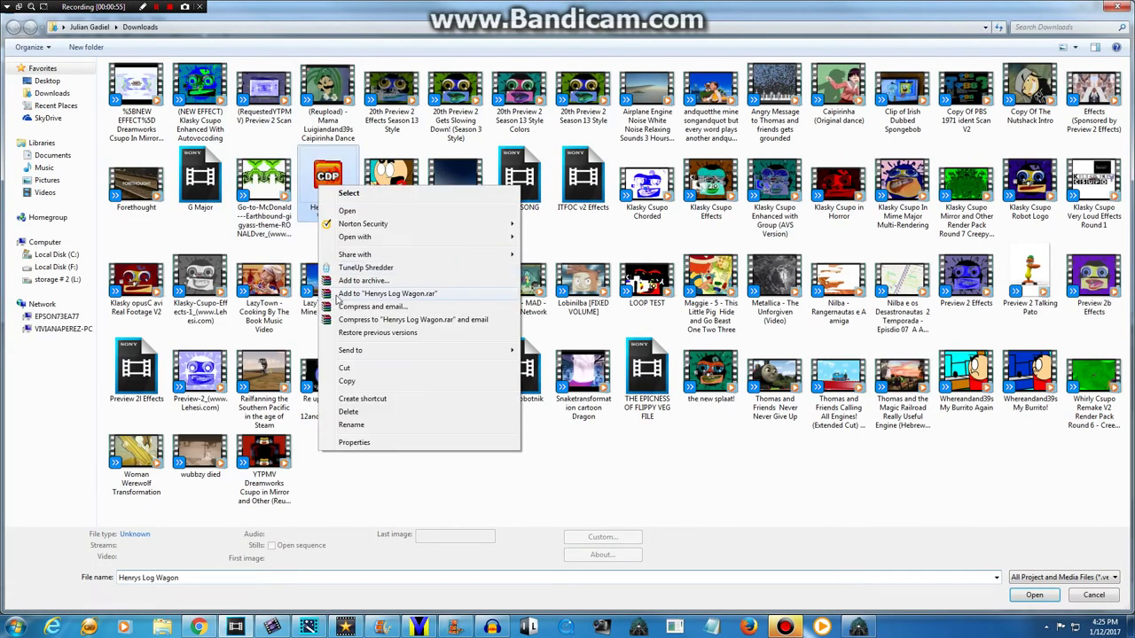
left_click(356, 412)
left_click(613, 361)
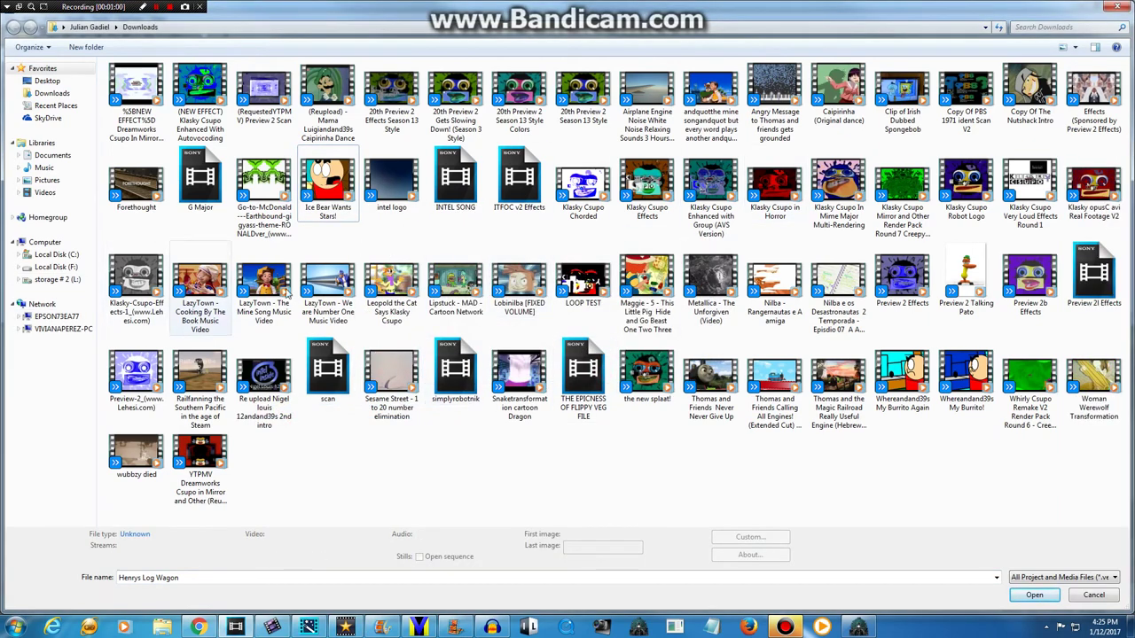
Open the Klasky Csupo Robot Logo video on the timeline and return to the start of the project.
double_click(964, 204)
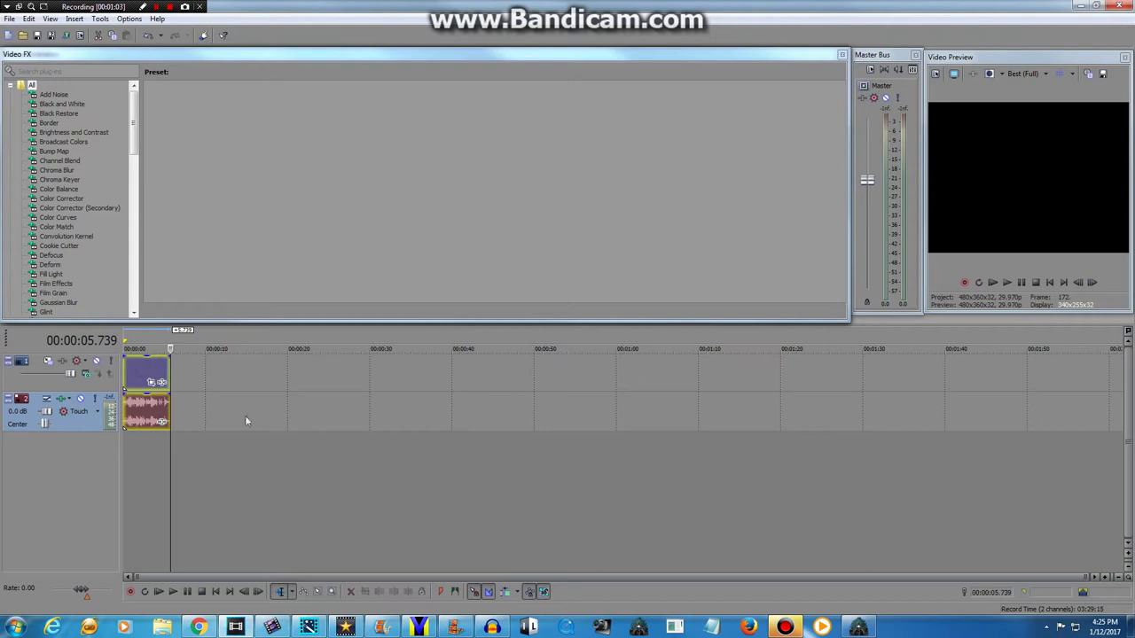
left_click_drag(169, 464, 109, 439)
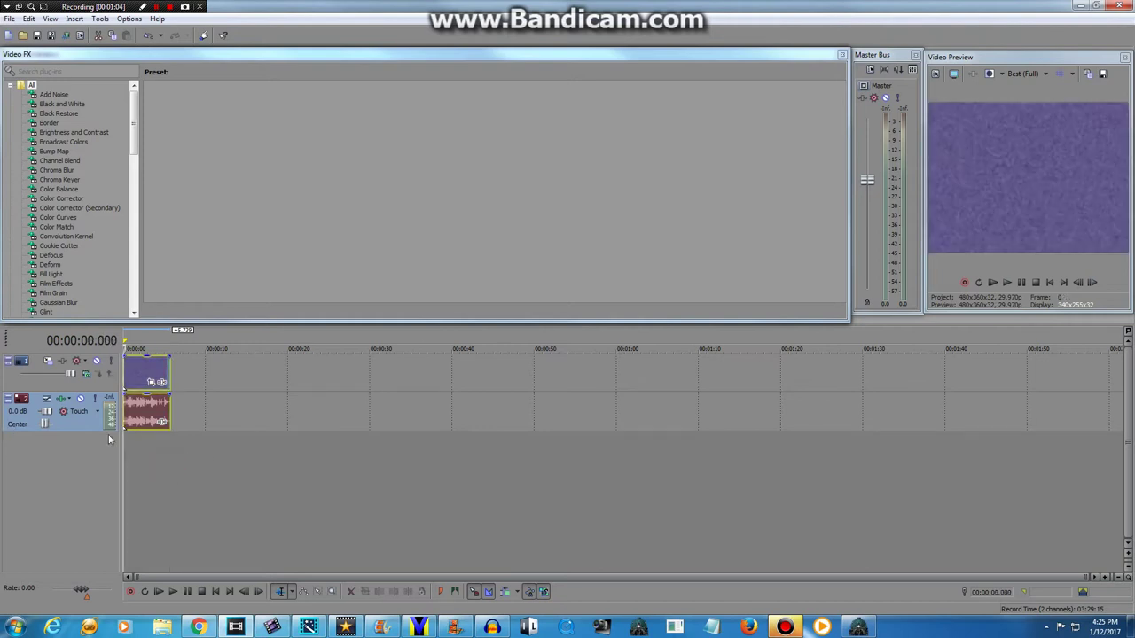
right_click(145, 406)
left_click(259, 200)
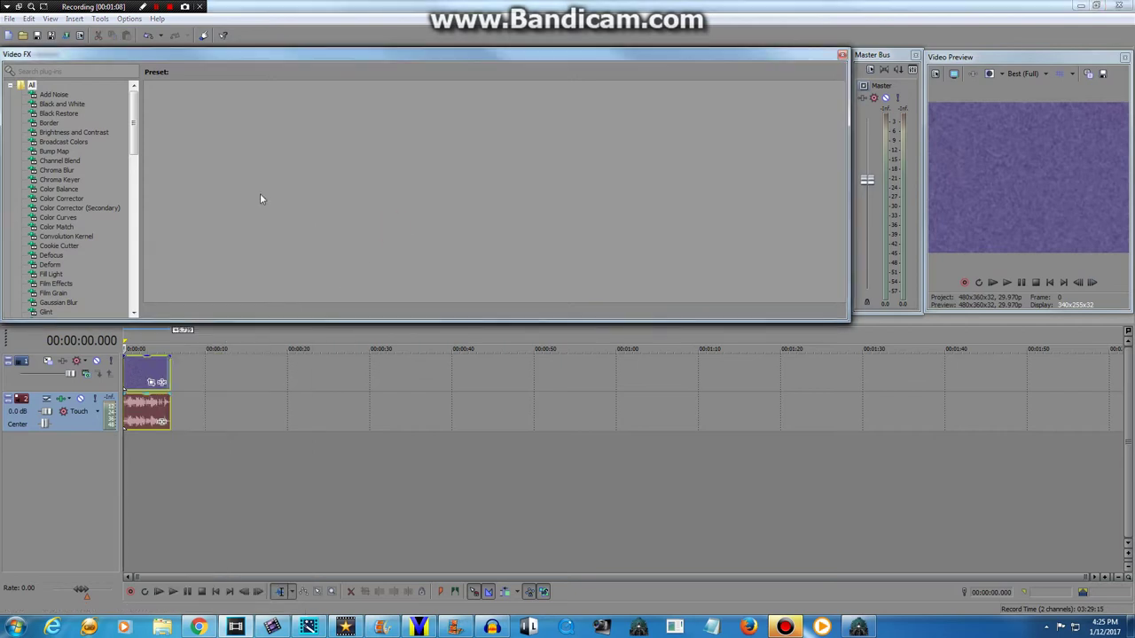
Apply the Unsharp Mask effect with the Negative preset to the Klasky Csupo Robot Logo video clip.
left_click_drag(135, 136, 95, 244)
left_click(63, 238)
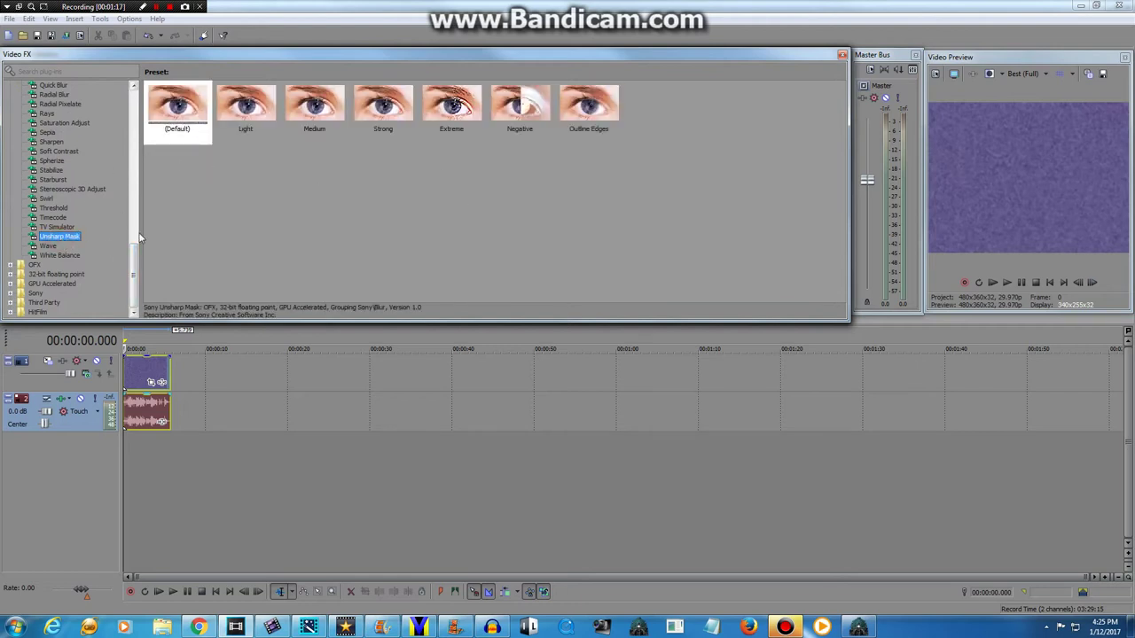
left_click_drag(134, 254, 134, 211)
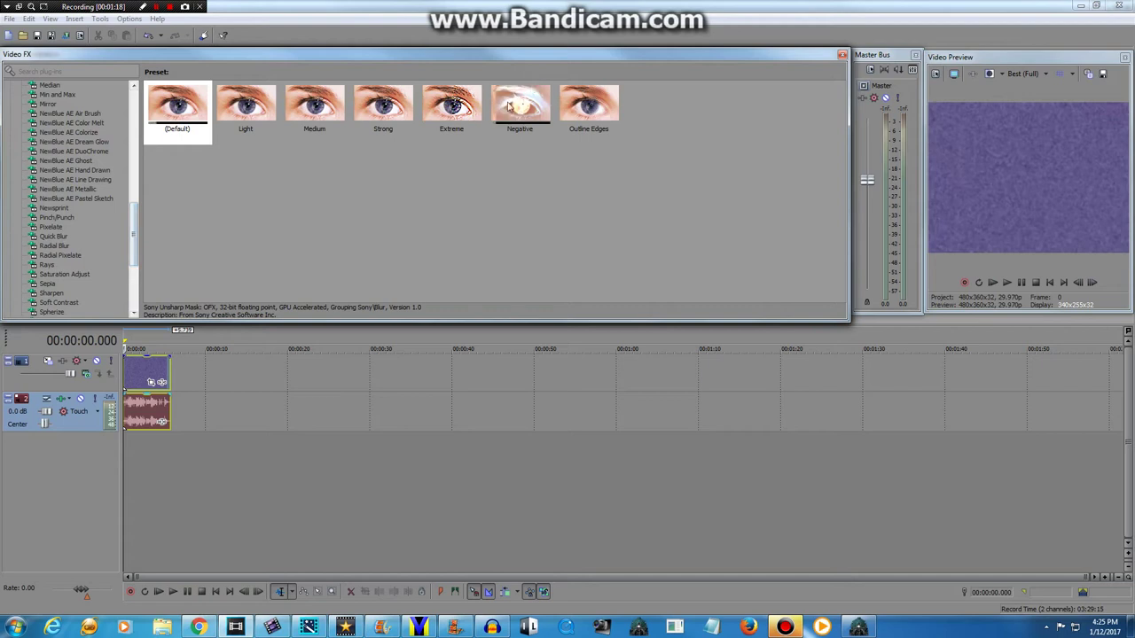
left_click_drag(521, 107, 151, 380)
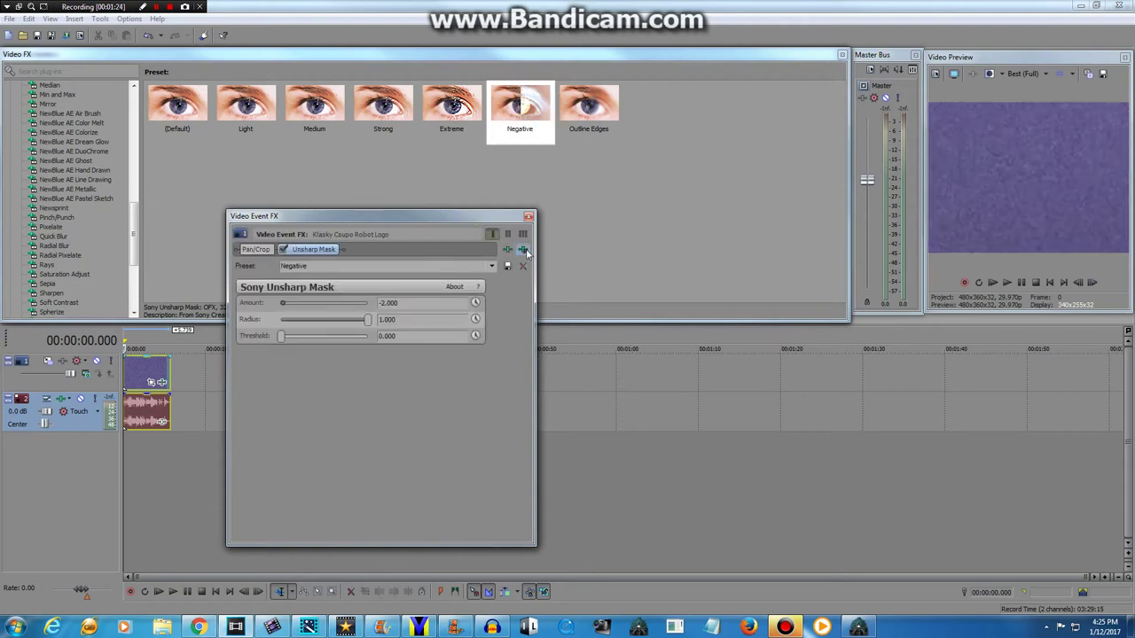
Preview the start of the Klasky Csupo Robot Logo clip and remove its Unsharp Mask effect.
left_click(1009, 282)
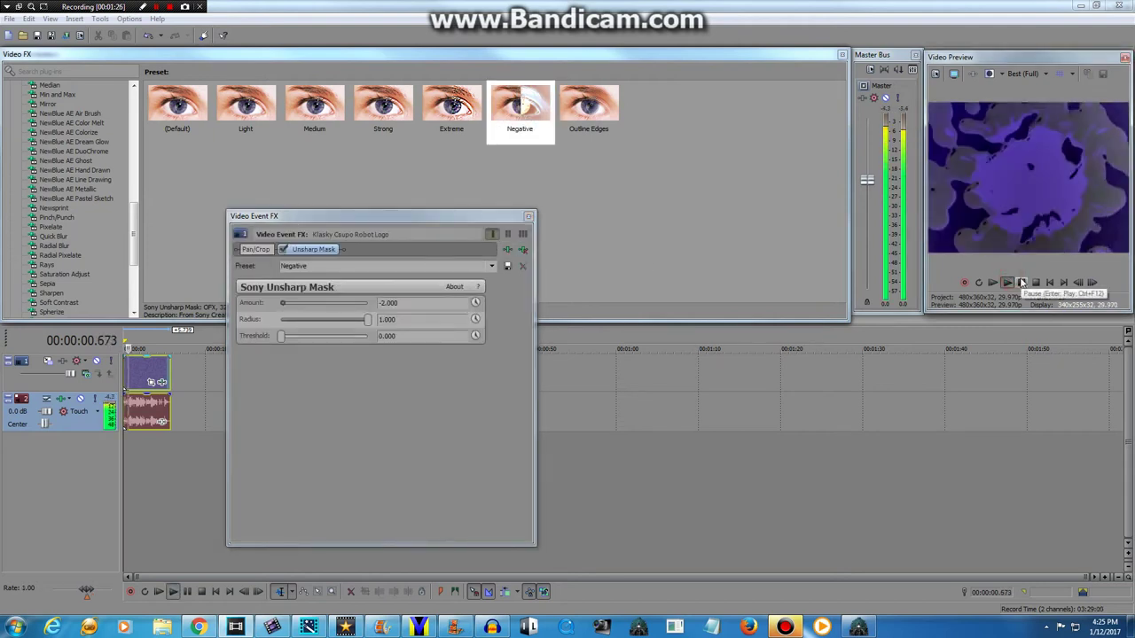
left_click(1022, 282)
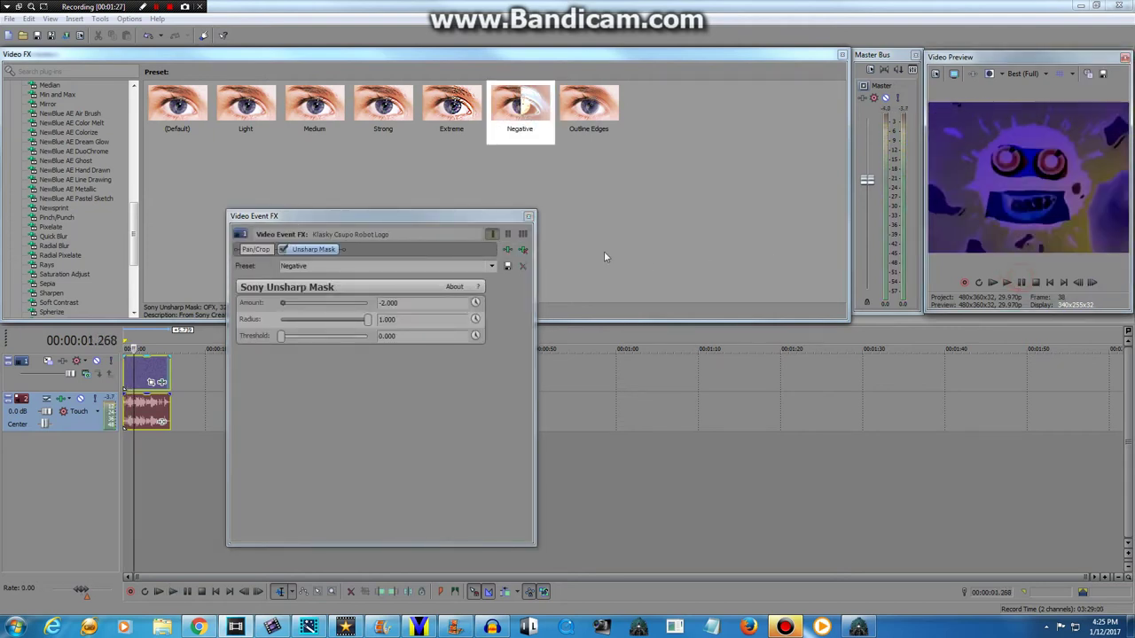
left_click(1064, 282)
left_click(522, 249)
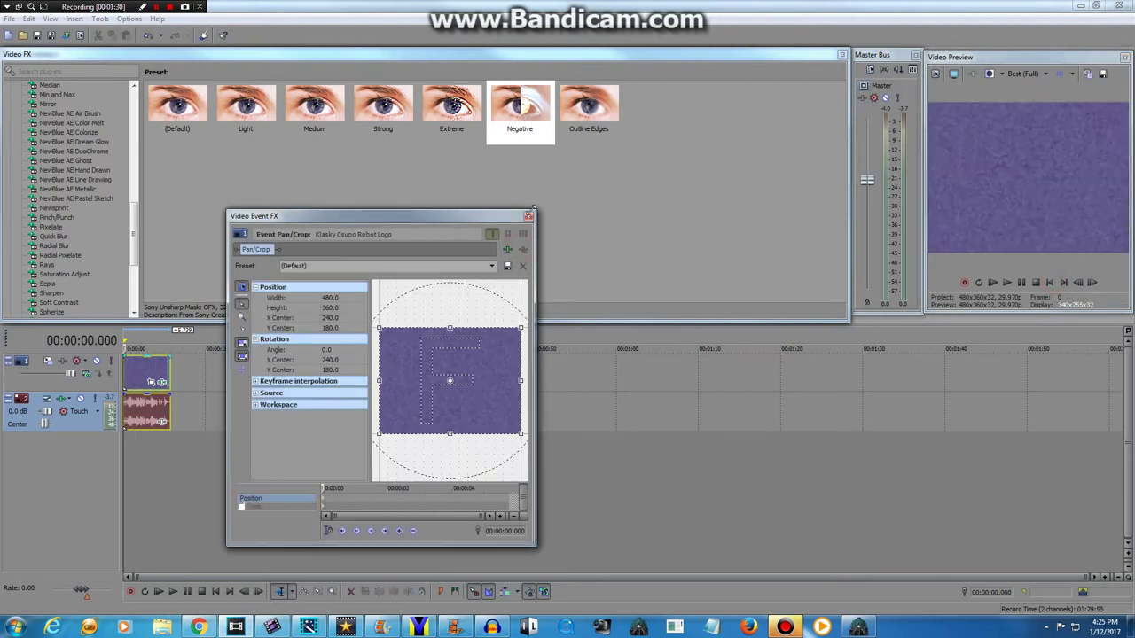
left_click(529, 215)
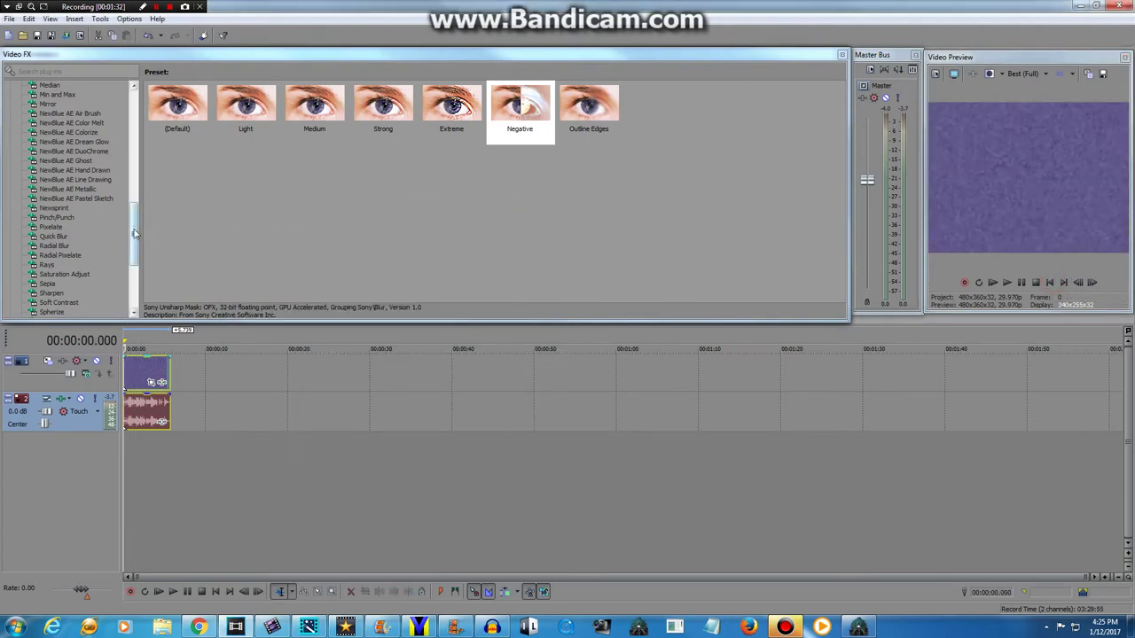
Apply the Invert effect with the (Default) preset to the Klasky Csupo Robot Logo video clip.
left_click_drag(135, 233, 141, 199)
left_click(49, 133)
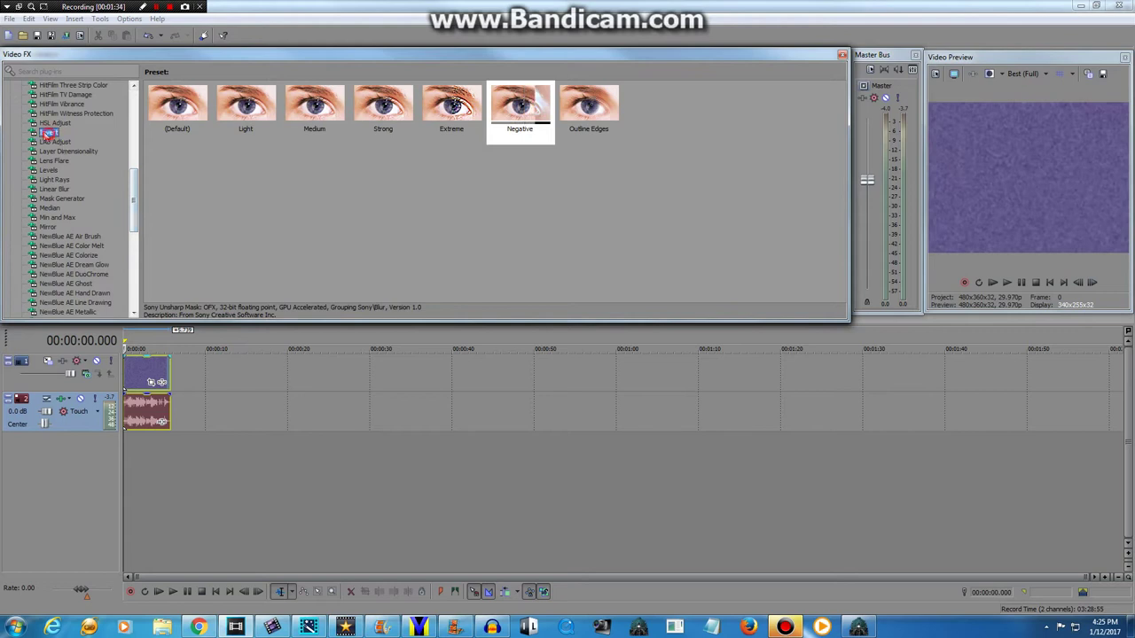
left_click_drag(177, 105, 147, 377)
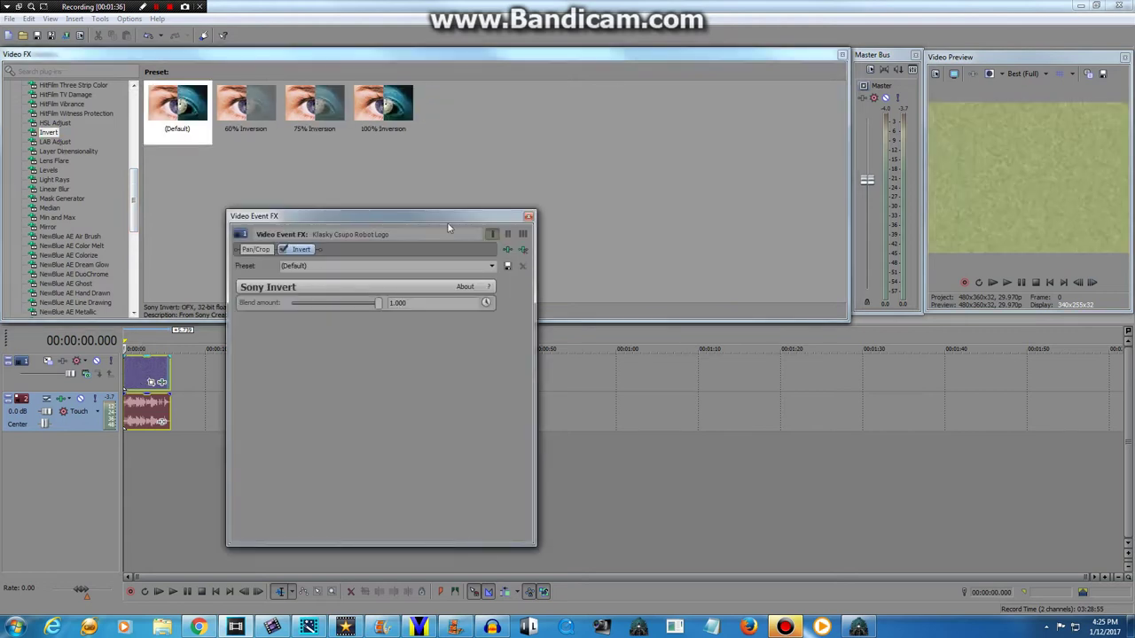
left_click(529, 217)
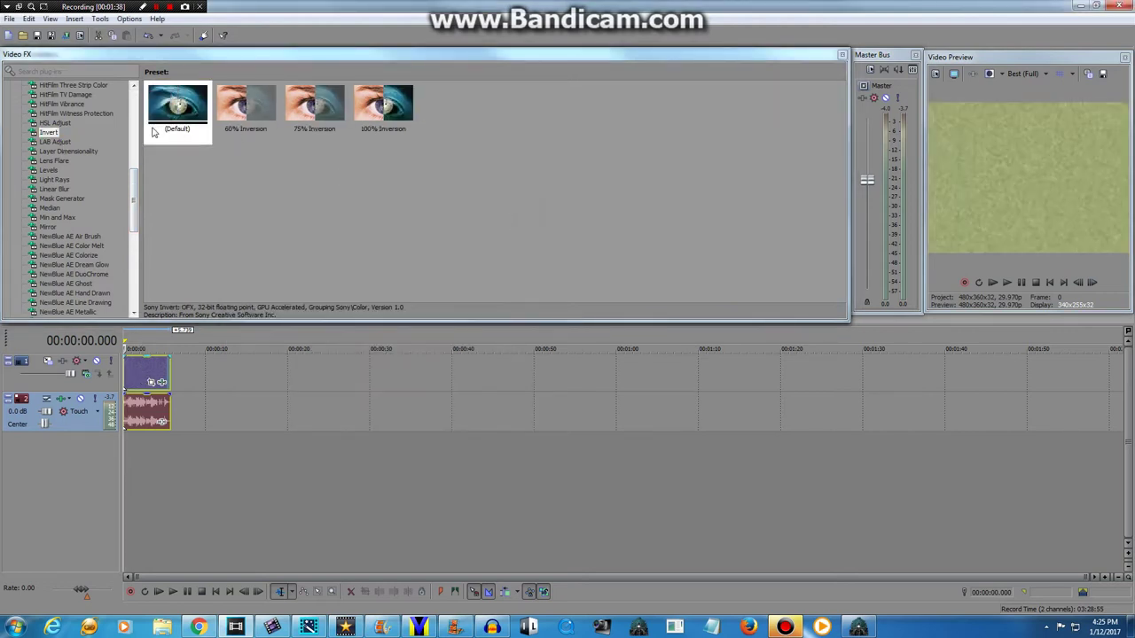
Add the HSL Adjust effect with the Blue preset to the Klasky Csupo Robot Logo video clip.
left_click(55, 123)
left_click_drag(324, 117, 433, 169)
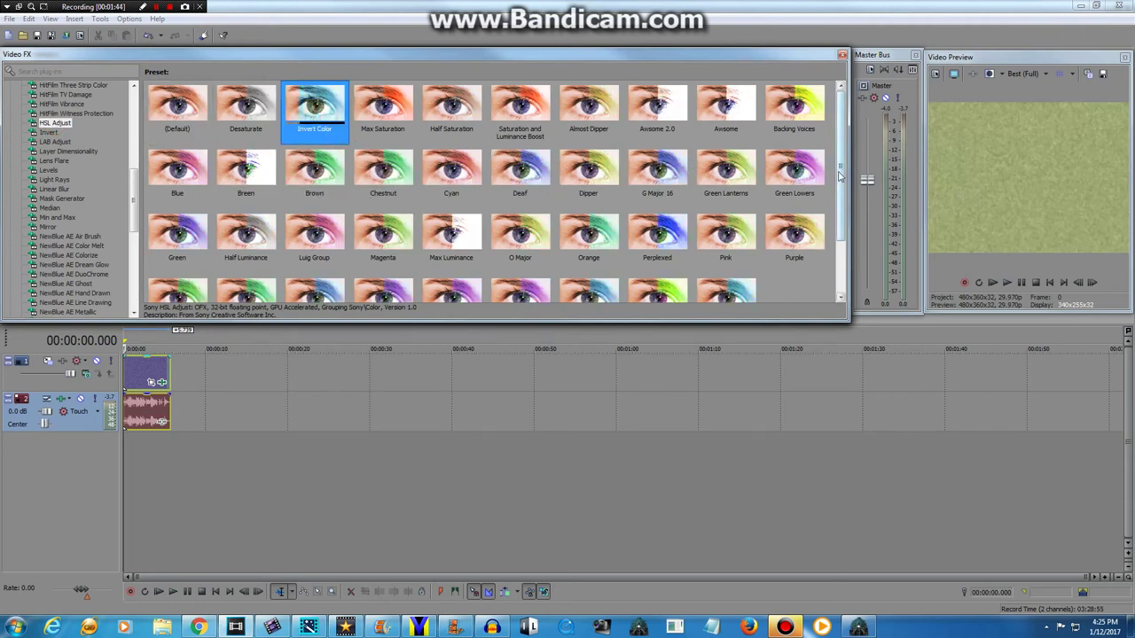
mouse_move(841, 174)
left_mouse_down()
mouse_move(840, 231)
mouse_move(840, 174)
left_mouse_up()
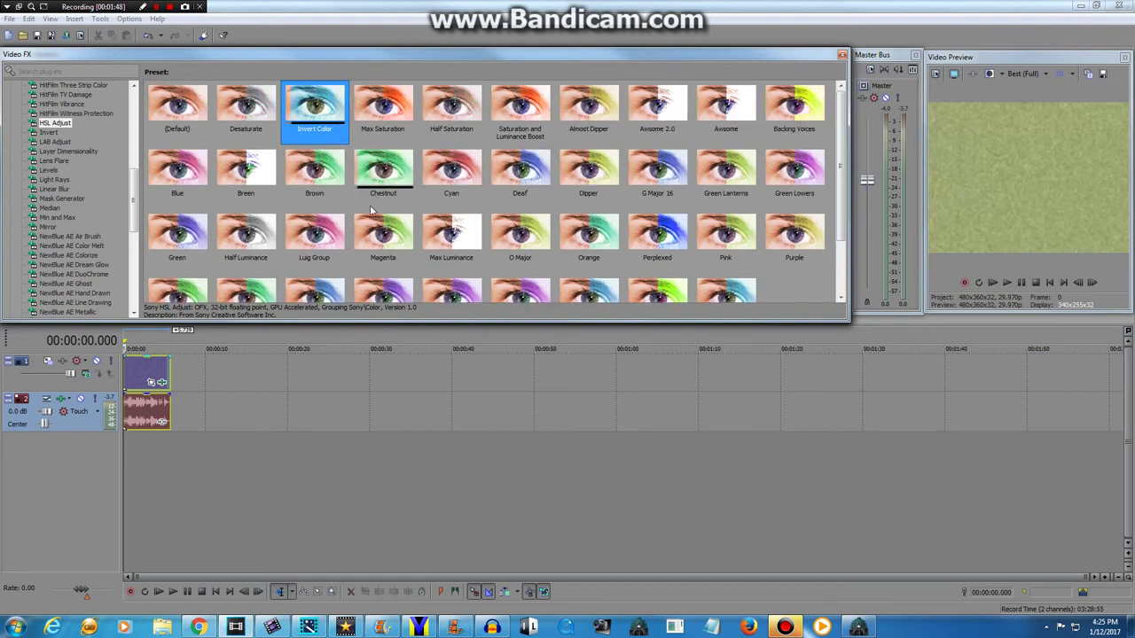
left_click(310, 235)
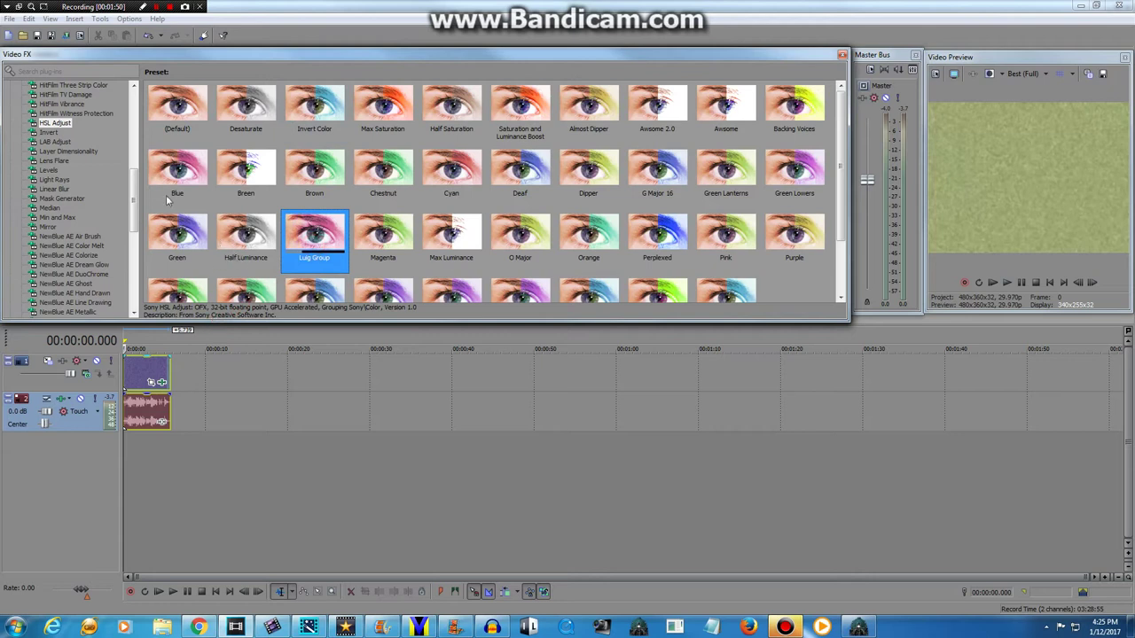
left_click_drag(168, 200, 141, 377)
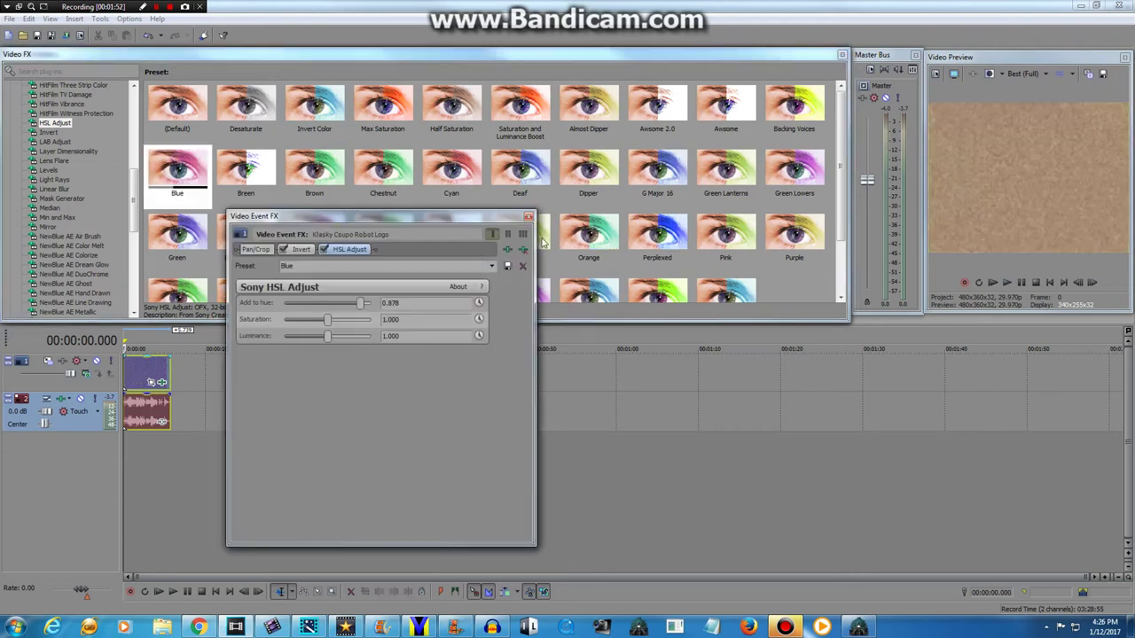
left_click(528, 217)
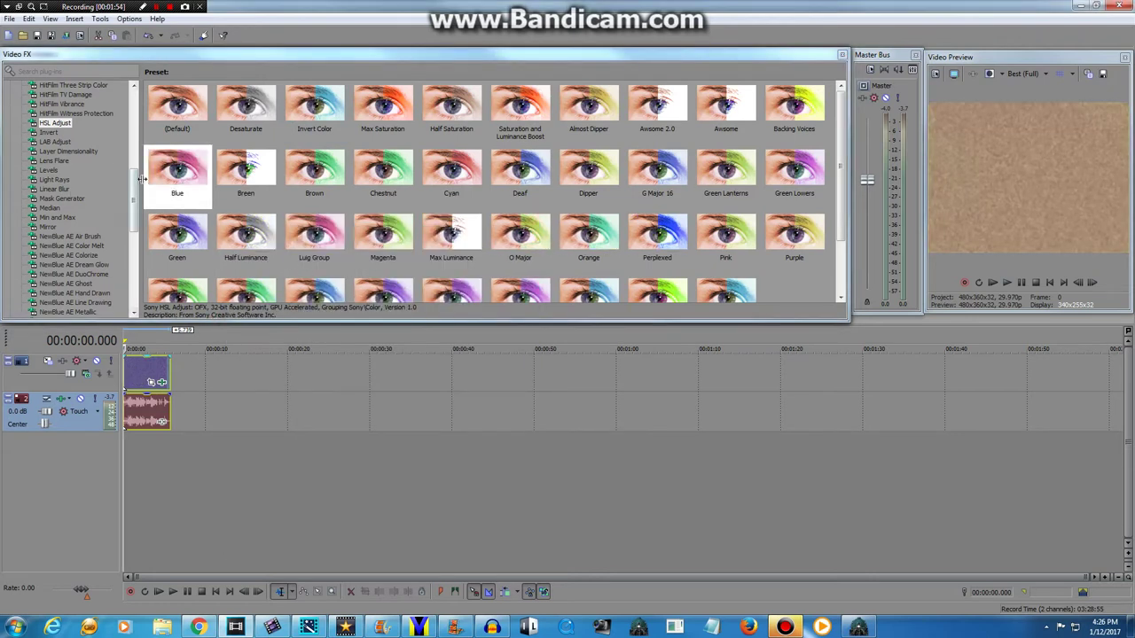
Add the Swirl effect with the AVS Swirl Tried To Be Normal preset to the video clip.
left_click_drag(132, 183, 128, 297)
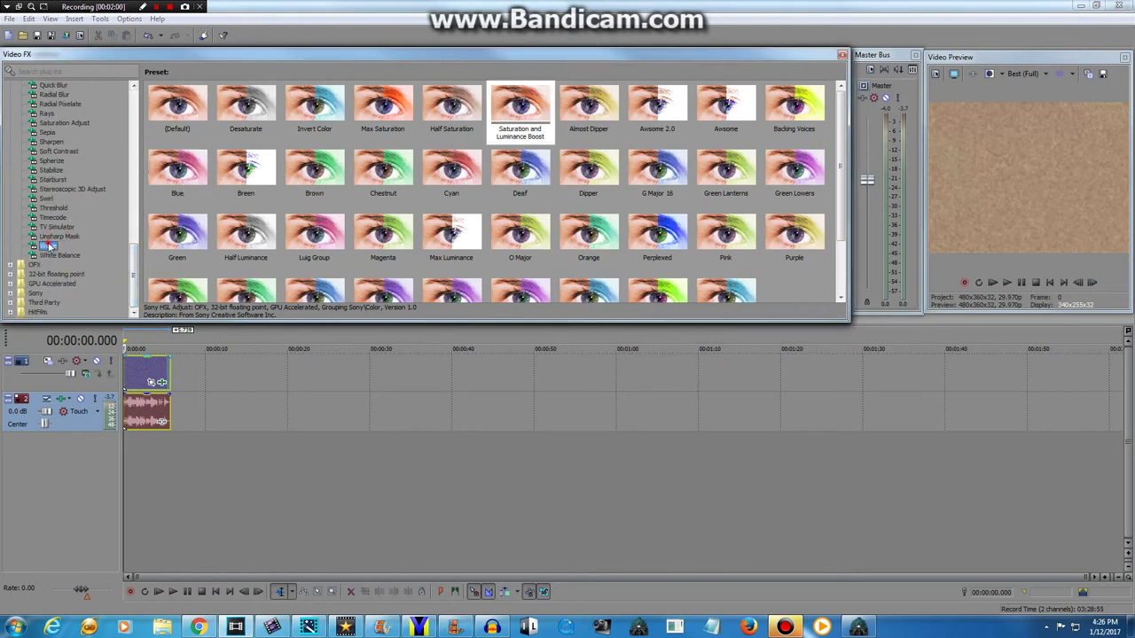
left_click(51, 207)
left_click(46, 199)
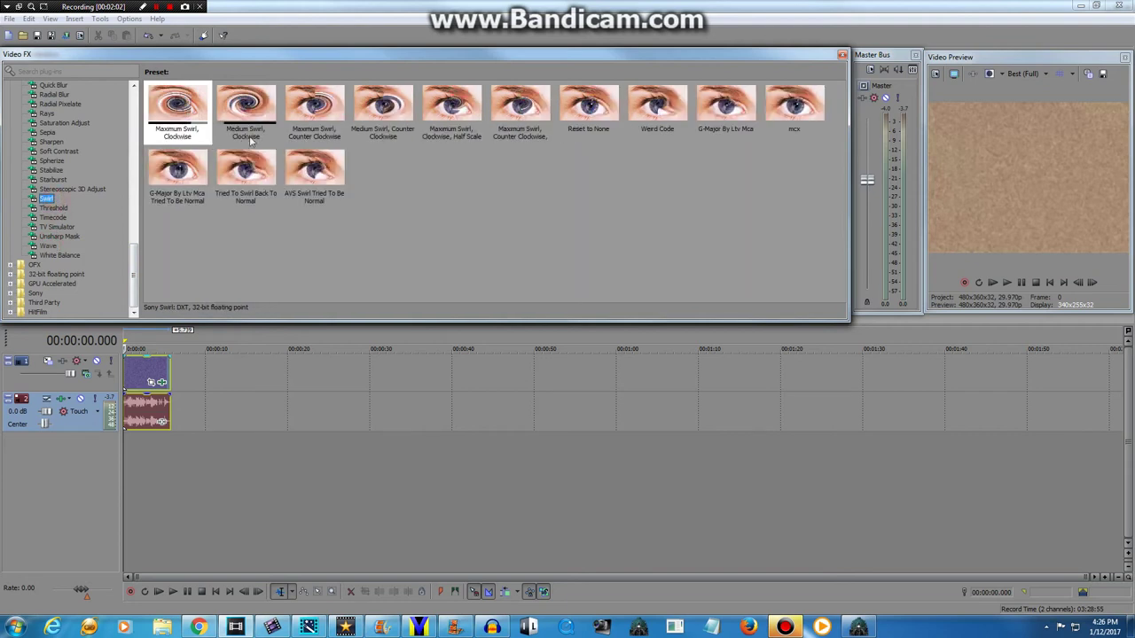
left_click(314, 173)
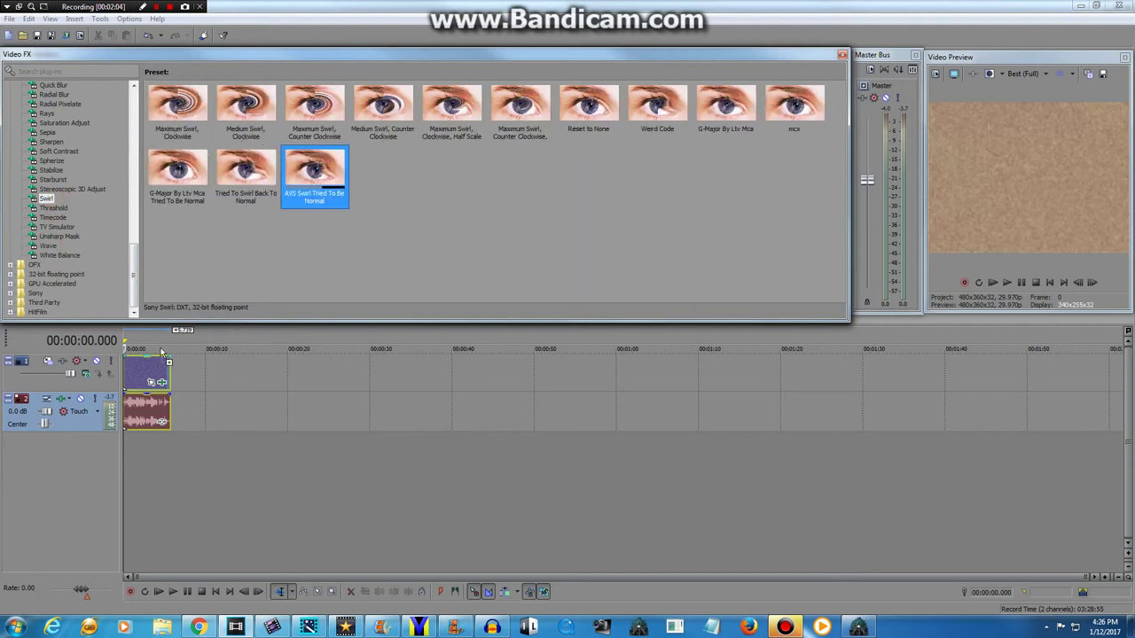
mouse_move(162, 352)
left_mouse_down()
mouse_move(148, 373)
mouse_move(177, 362)
left_mouse_up()
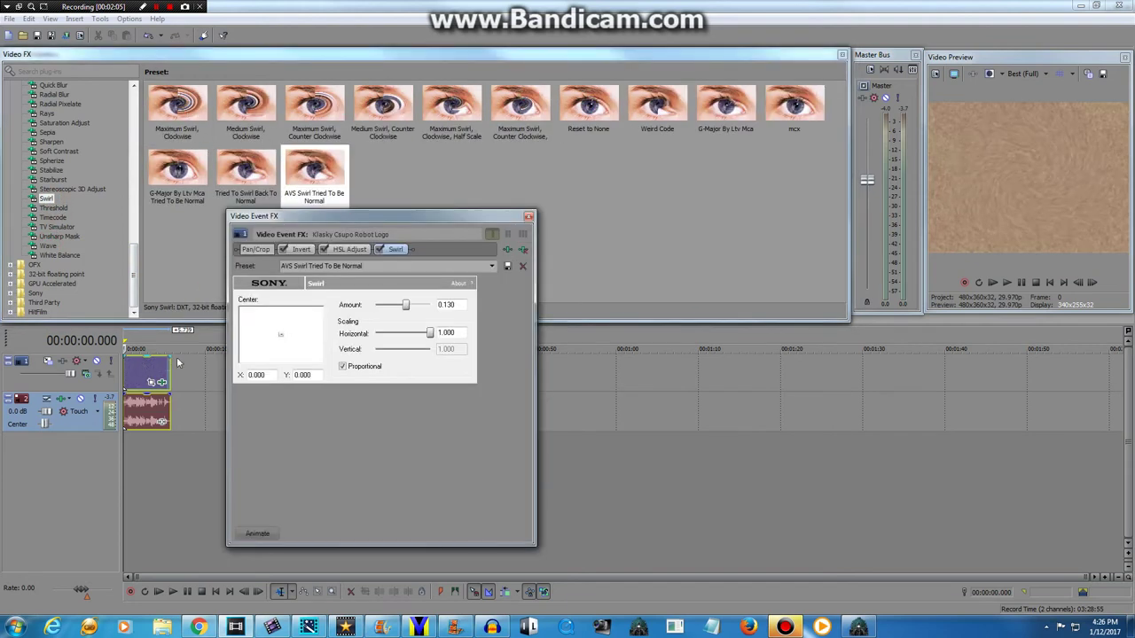
left_click(528, 216)
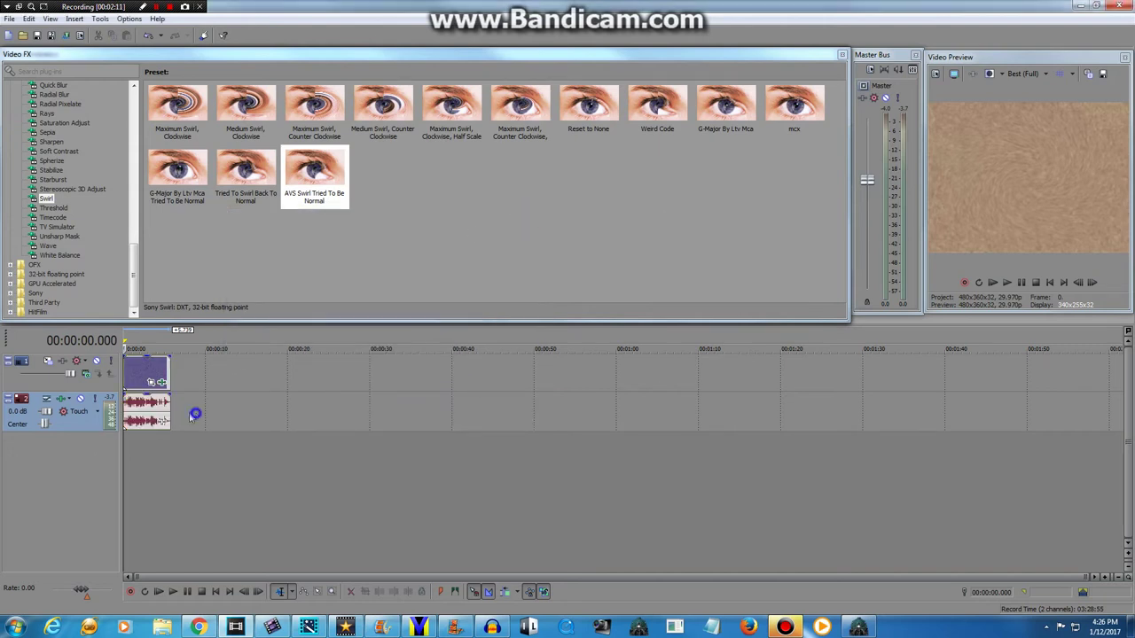
Set the audio event's pitch shift method to élastique with a pitch change of -4.
right_click(149, 414)
left_click(163, 411)
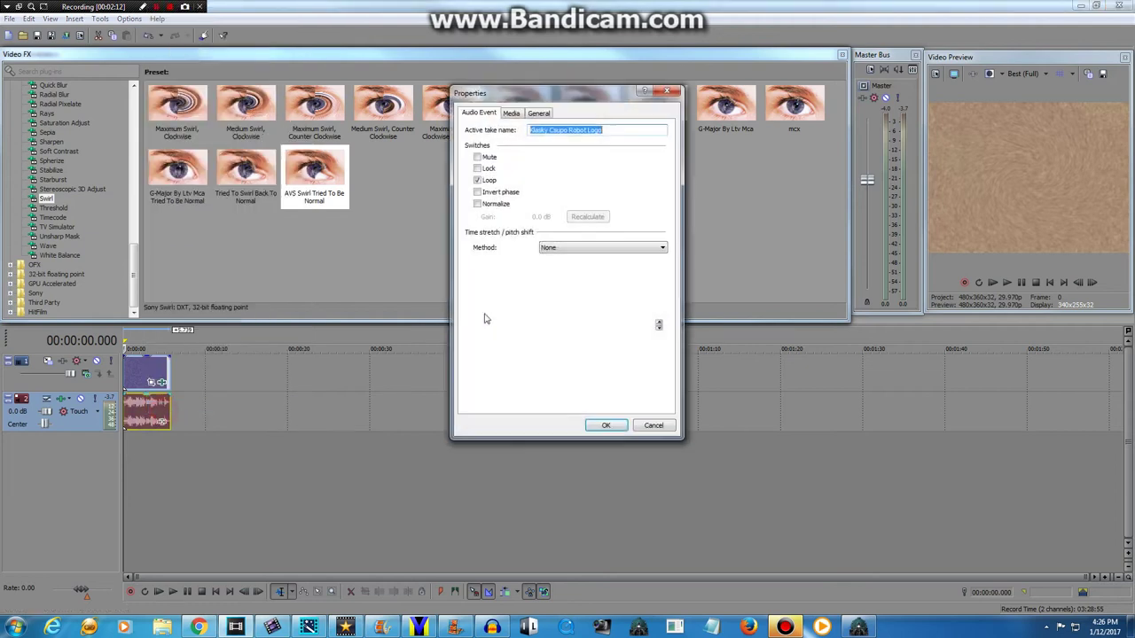
left_click(562, 248)
left_click(554, 259)
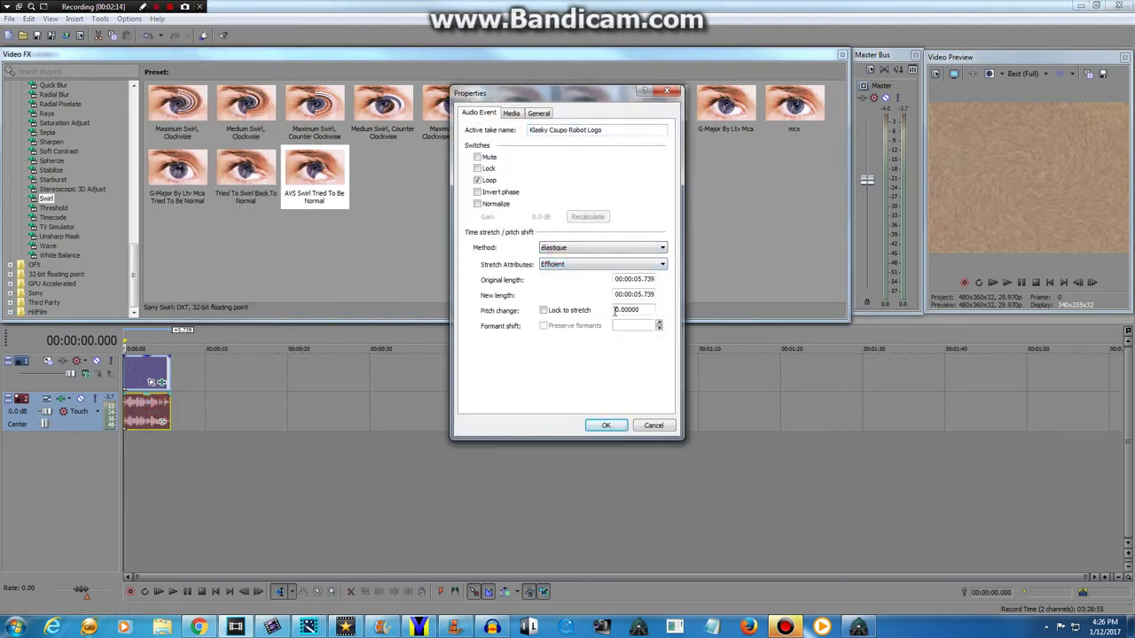
left_click_drag(617, 309, 584, 304)
left_click(607, 426)
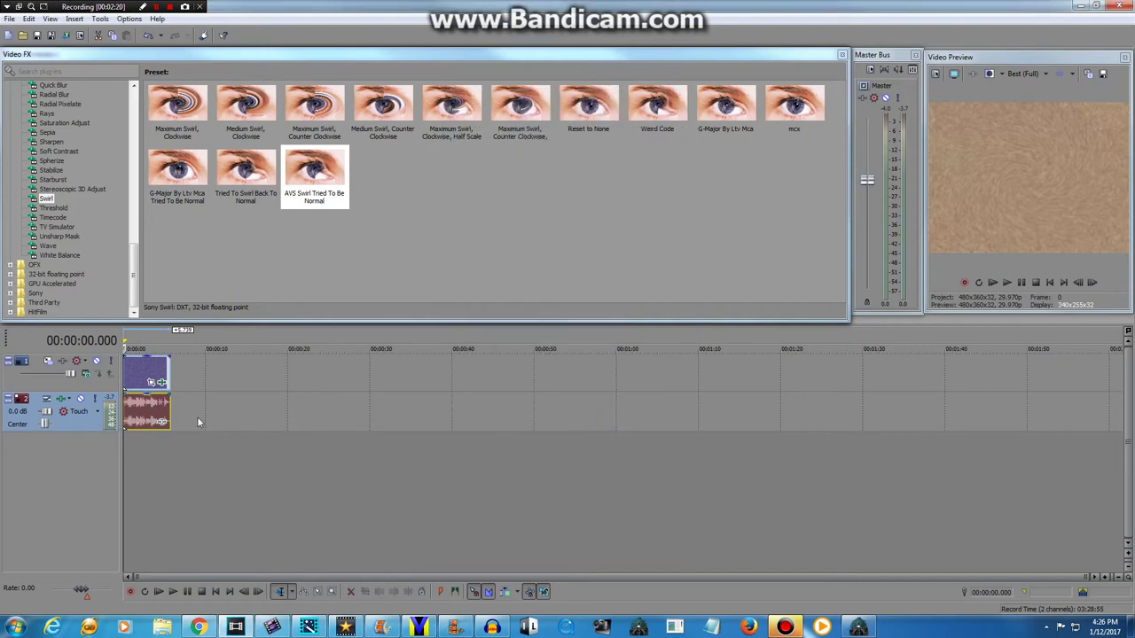
right_click(198, 423)
left_click(235, 315)
right_click(148, 451)
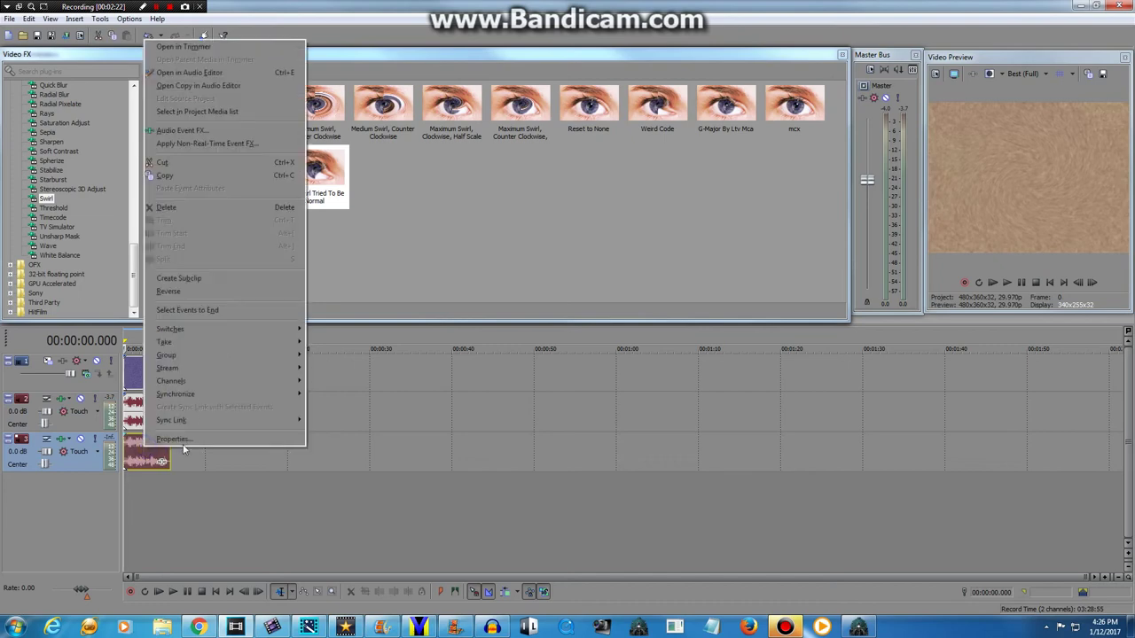
left_click(175, 439)
left_click(619, 311)
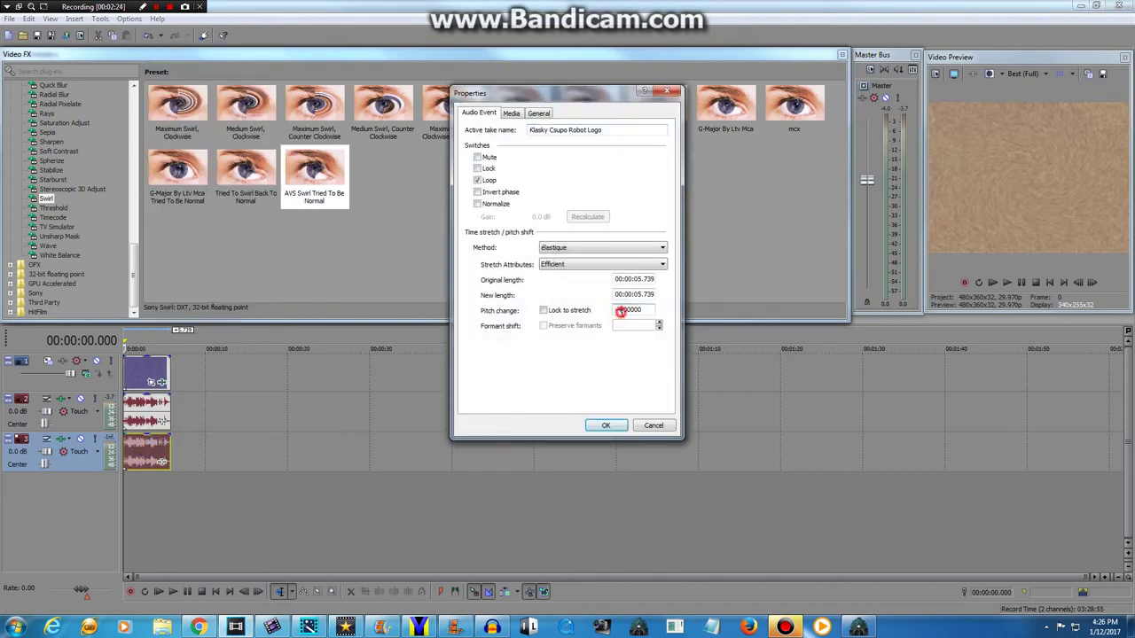
left_click(605, 425)
right_click(216, 439)
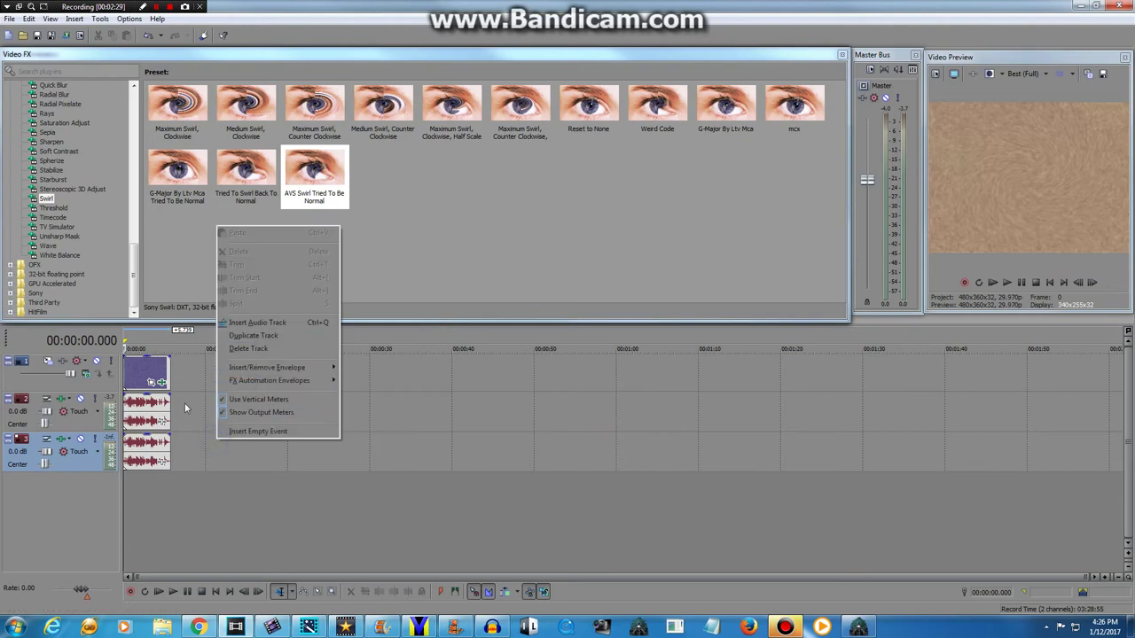
left_click(248, 348)
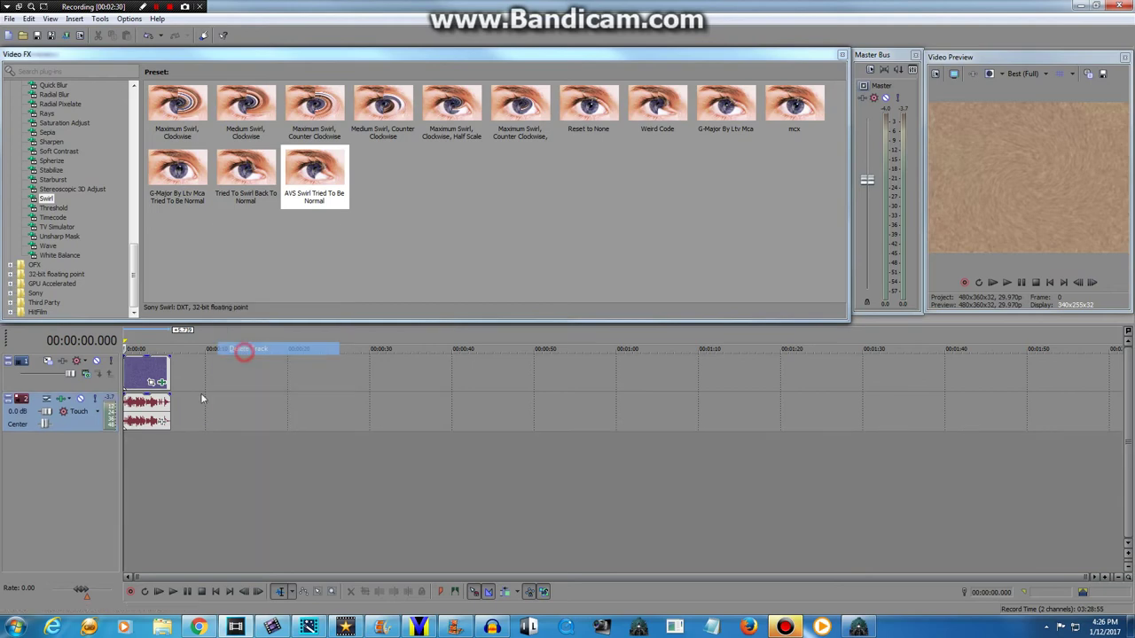
Set the audio event's pitch shift method to Classic with the A17. Drums, unpitched (minimum echo) stretch attributes.
right_click(140, 426)
left_click(157, 412)
left_click(570, 252)
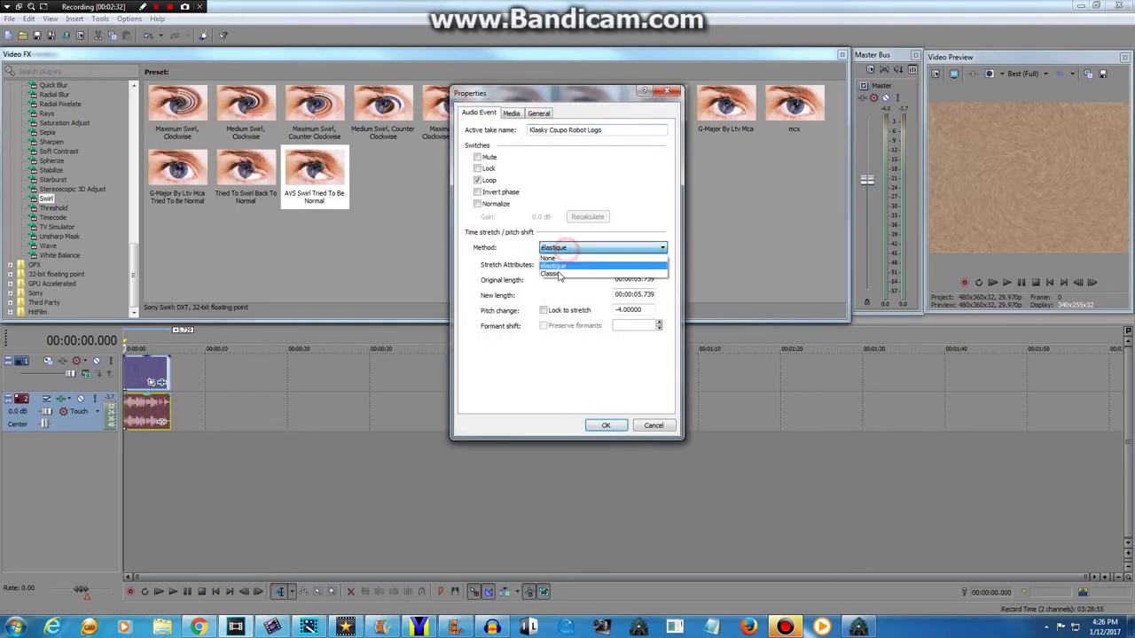
left_click(554, 270)
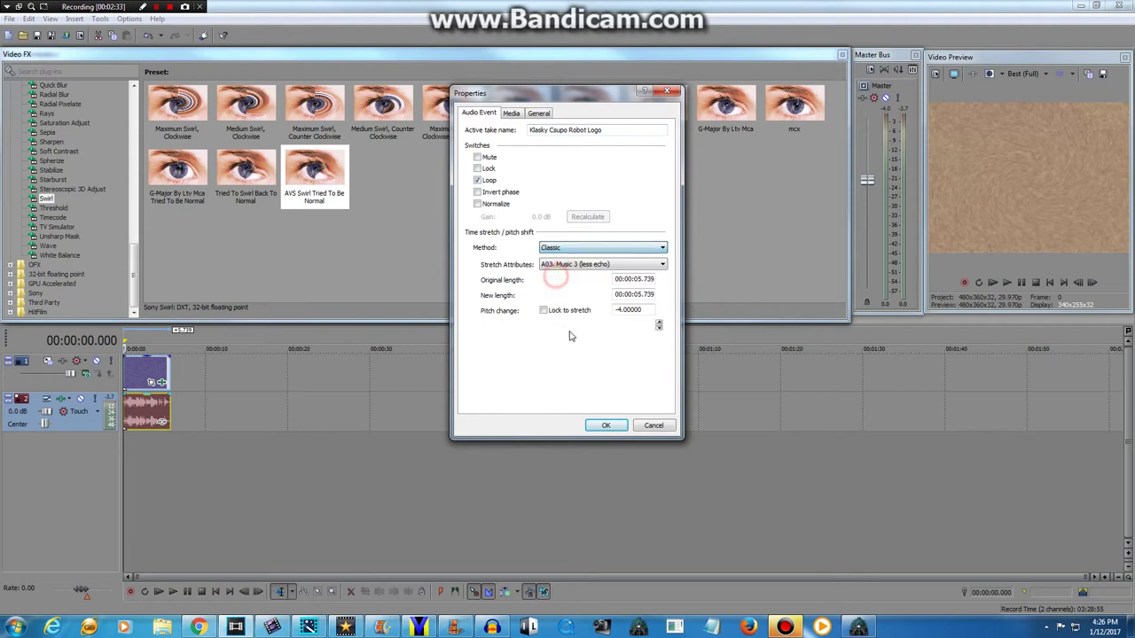
left_click(600, 265)
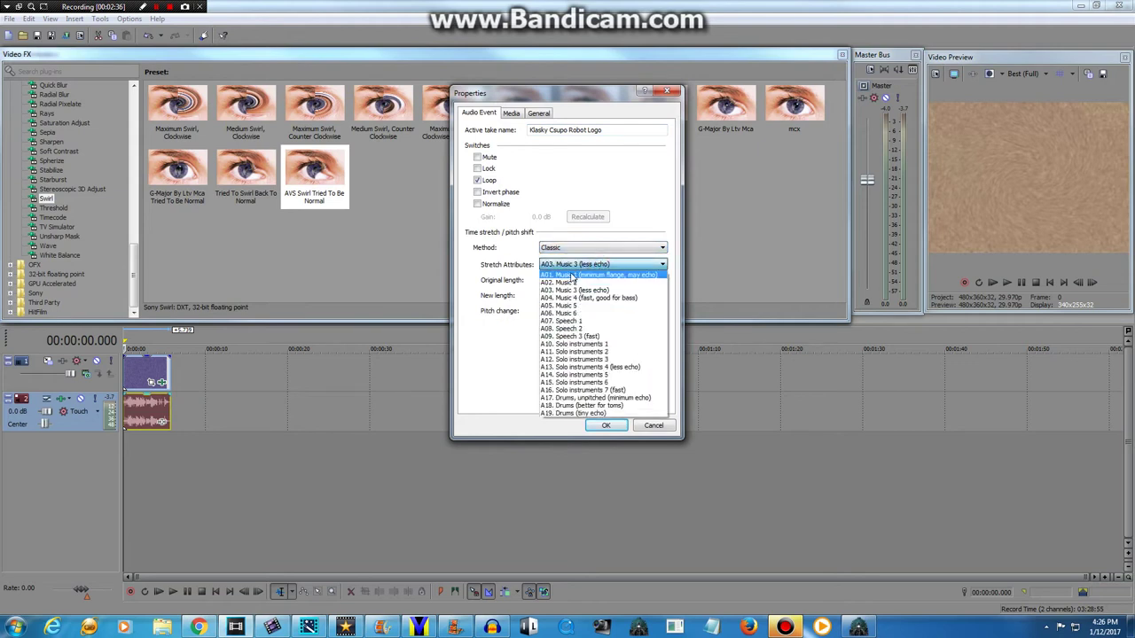
left_click(570, 391)
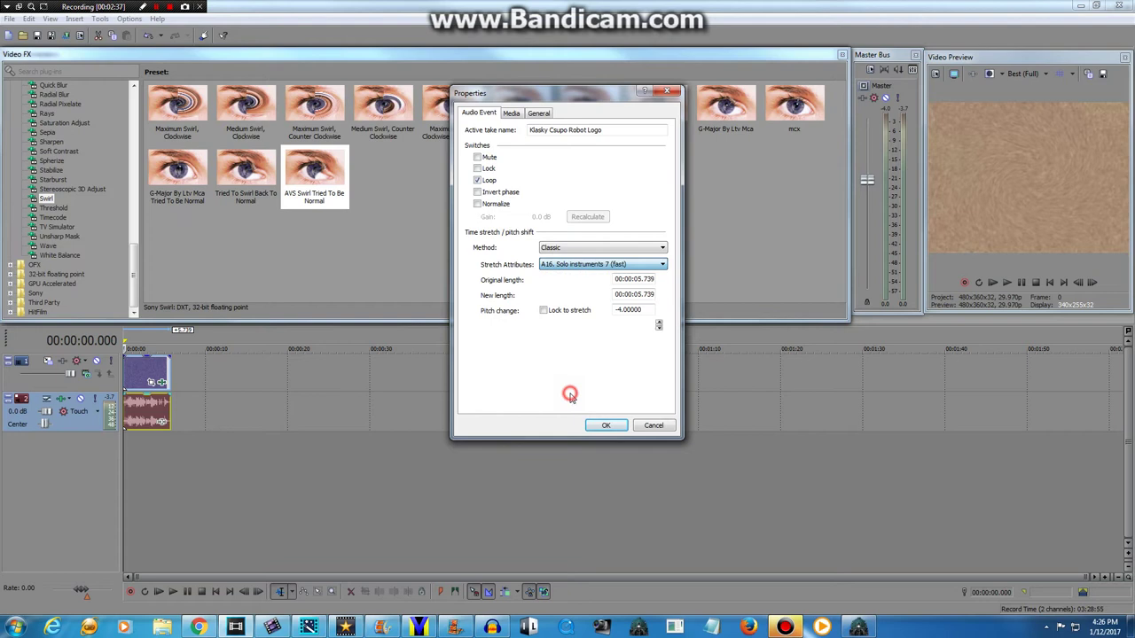
left_click(571, 261)
left_click(595, 397)
Set the audio event's pitch change to -4 and apply the properties.
left_click(625, 310)
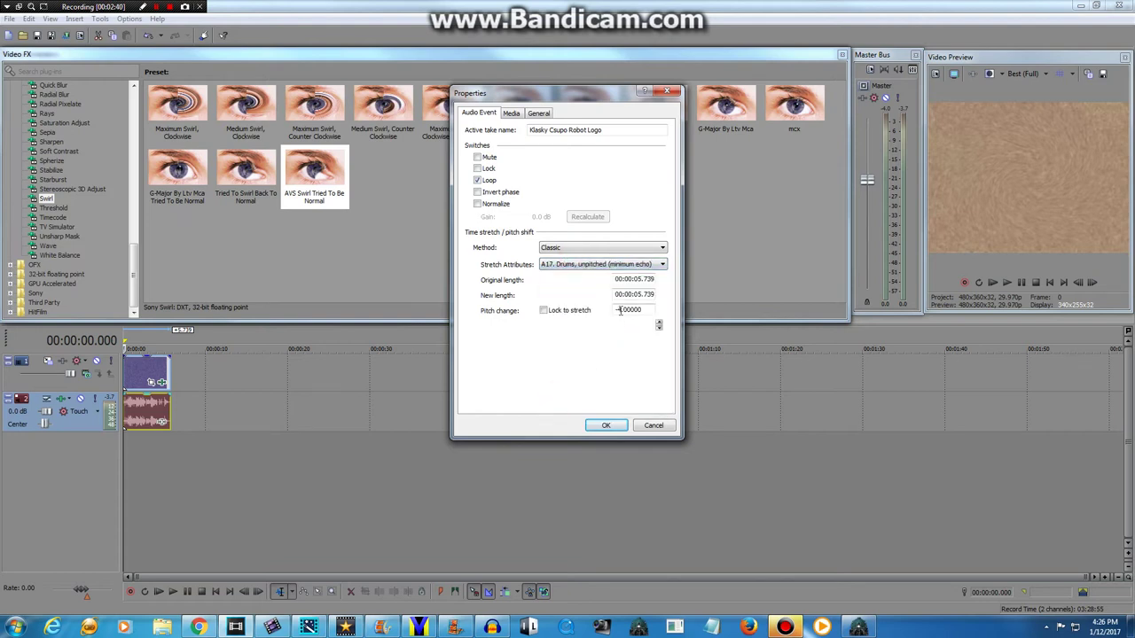
double_click(653, 310)
type("-4")
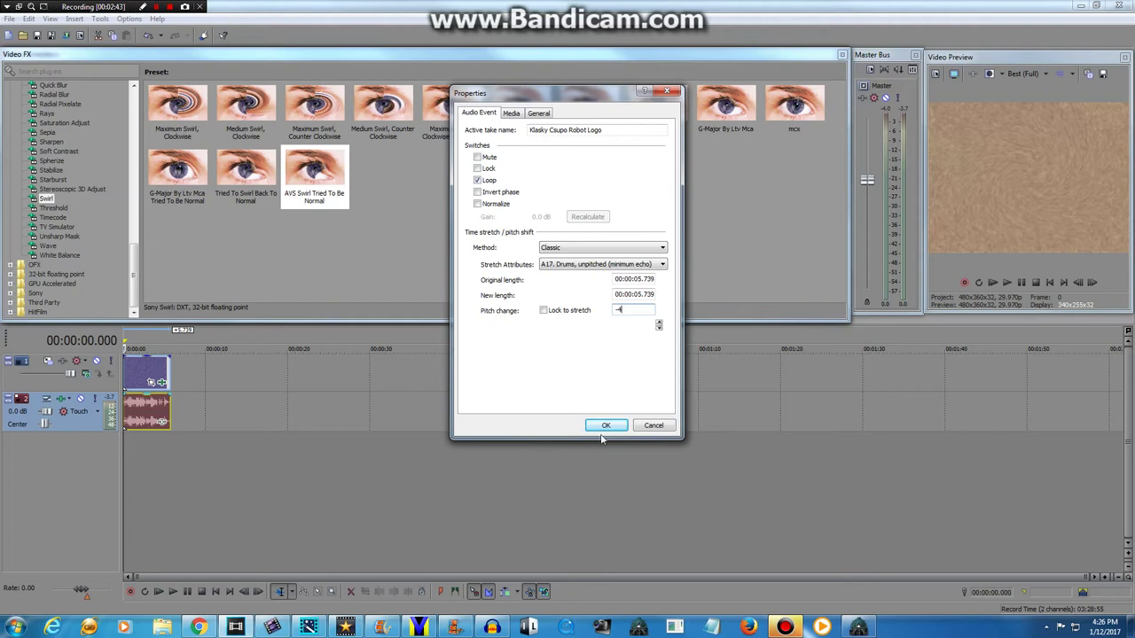
left_click(604, 429)
Duplicate the audio track and set the pitch change of the copied event to -5.
right_click(264, 396)
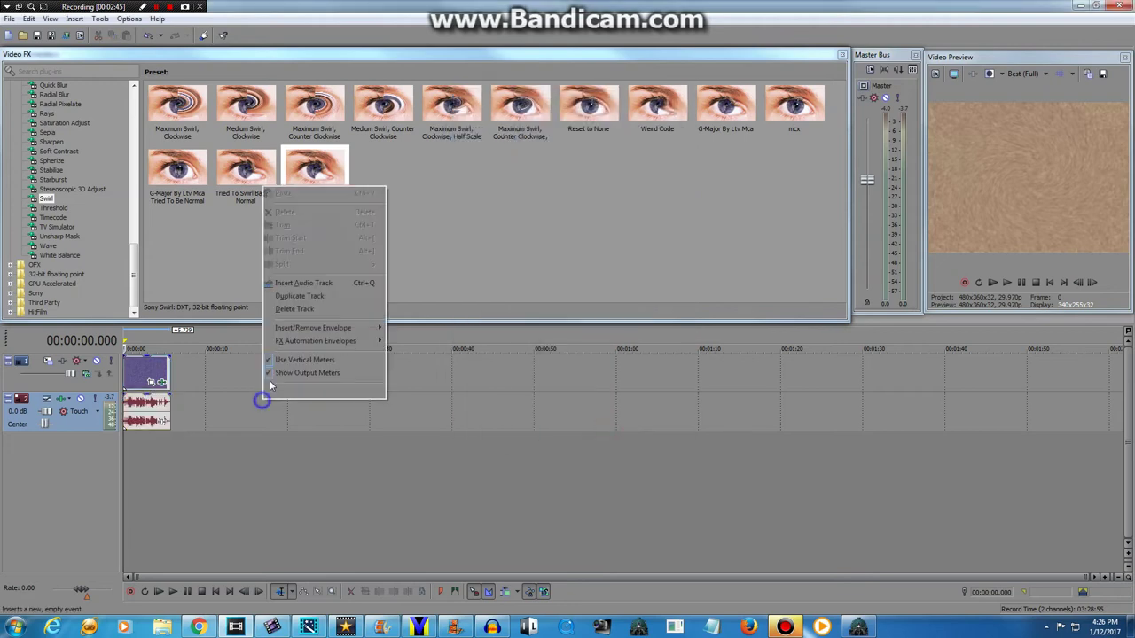
left_click(310, 295)
right_click(158, 454)
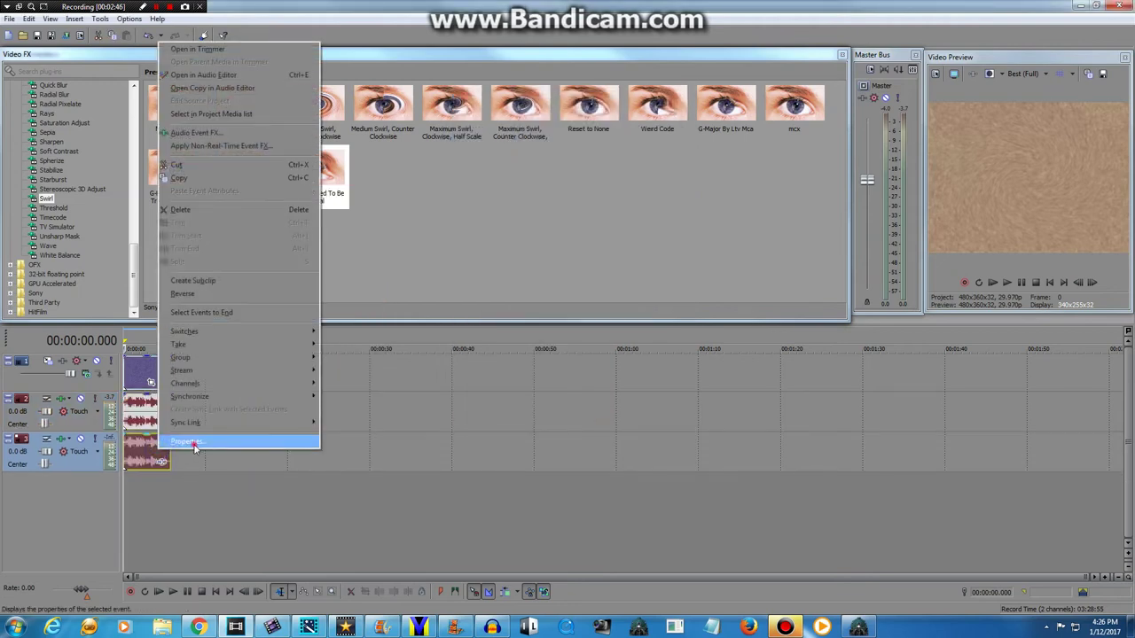
left_click(190, 446)
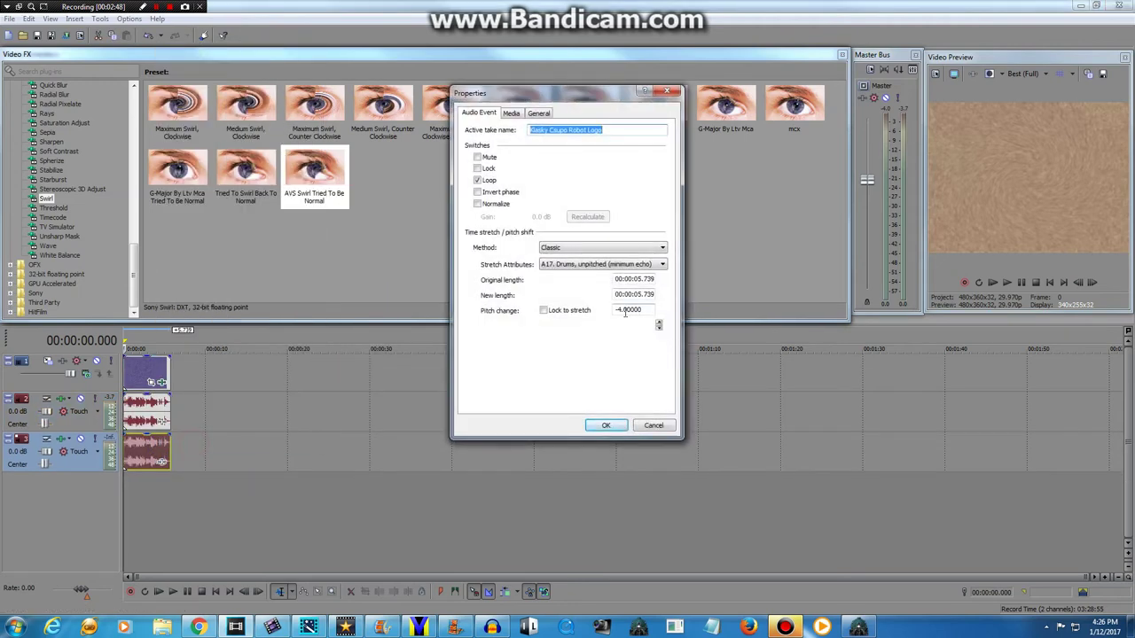
double_click(650, 309)
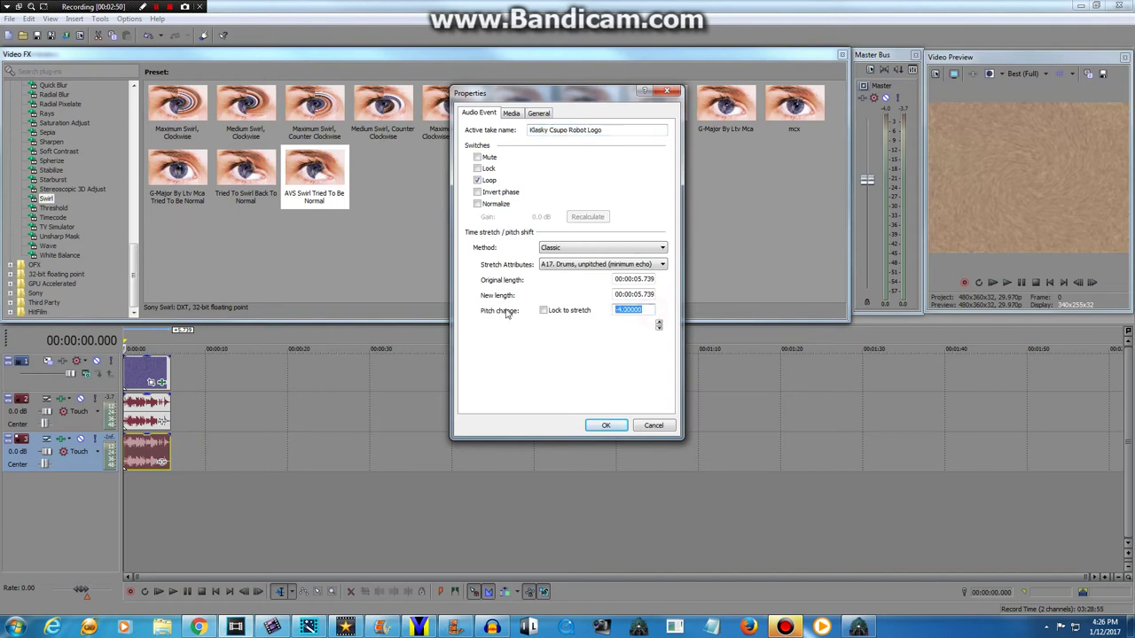
type("-5")
left_click(606, 425)
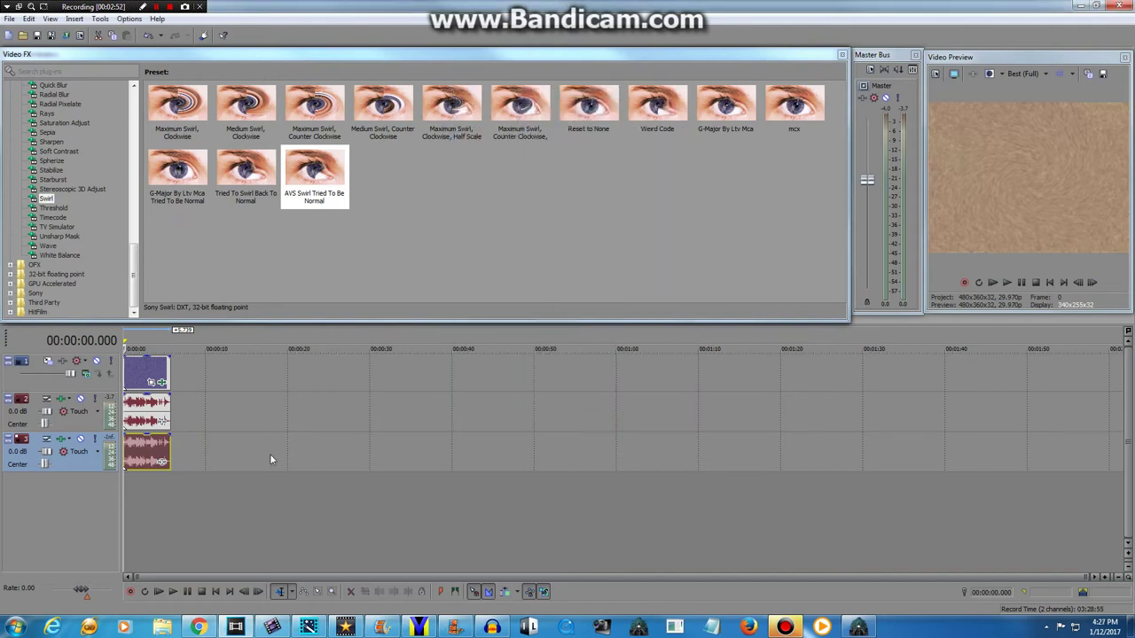
Duplicate the lower audio track and set the pitch change of the copied event to 14.
right_click(269, 454)
left_click(305, 349)
right_click(142, 490)
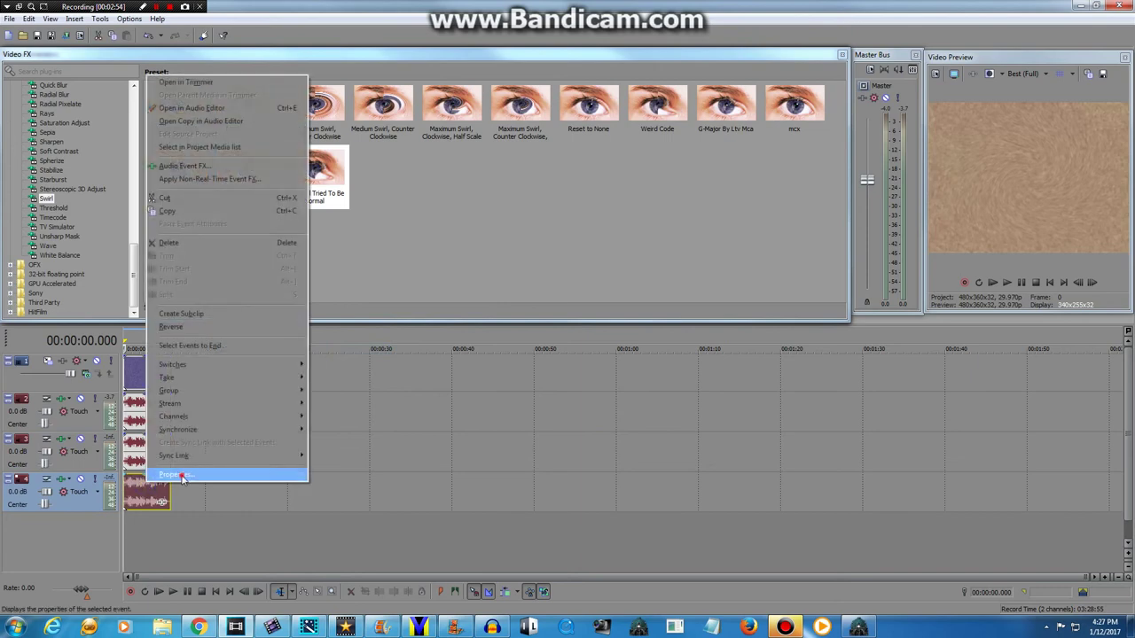
left_click(183, 475)
double_click(648, 309)
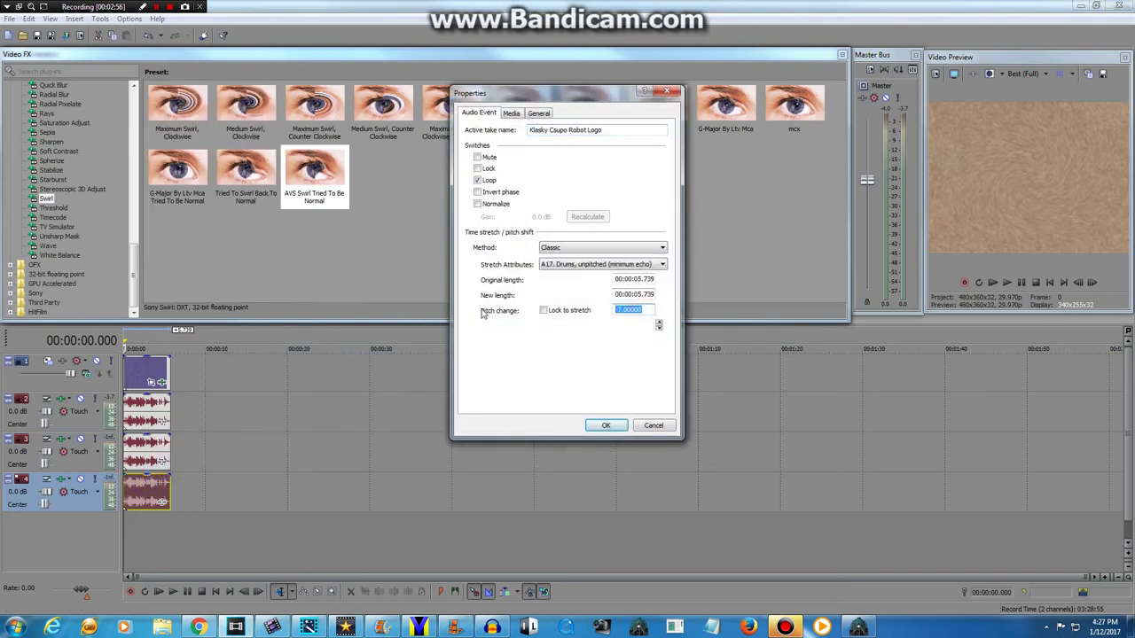
type("14")
left_click(607, 425)
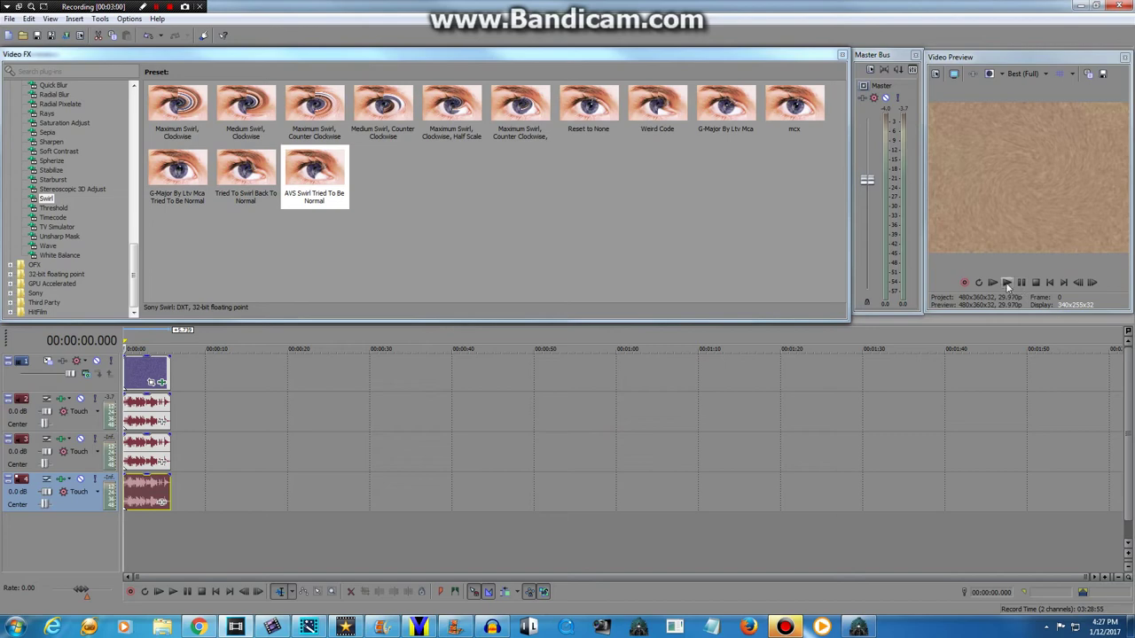
Play the project to preview the stacked effects and pitch-shifted audio, and stop playback.
left_click(1007, 283)
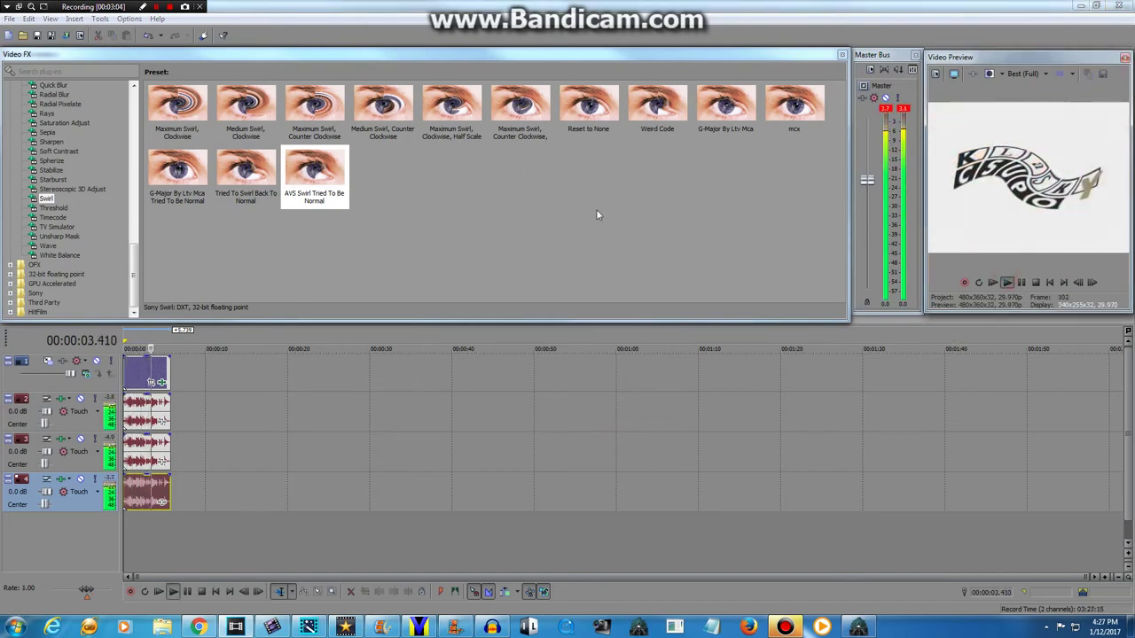
left_click(1023, 281)
left_click(1036, 282)
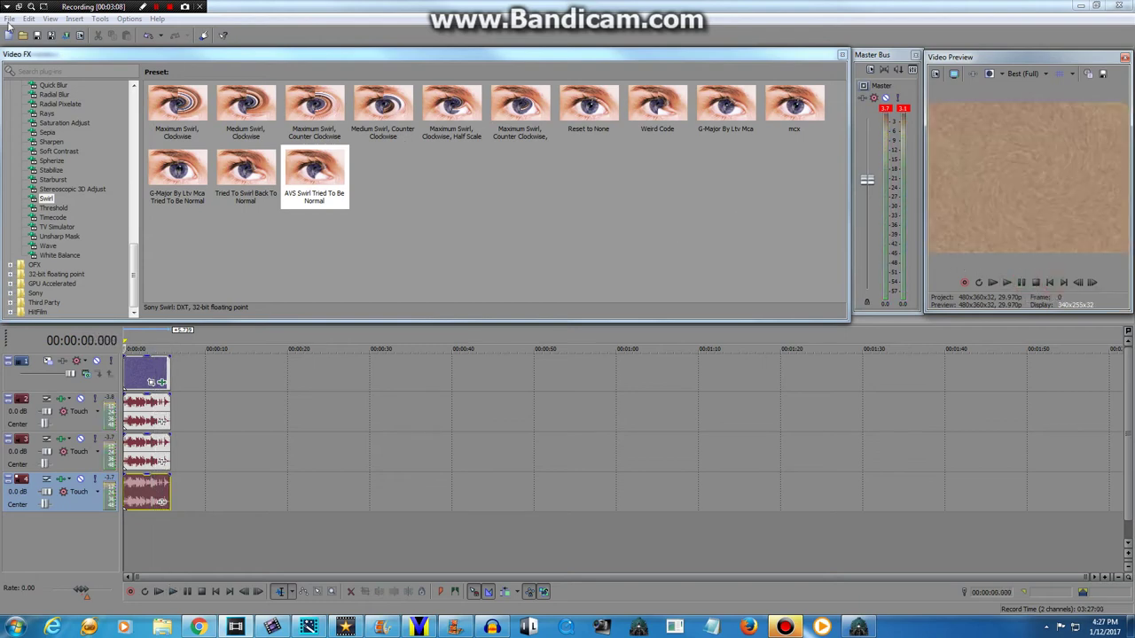
Render the project as Klasky Csupo In W-Major with the Windows Media Video 8 Mbps HD 1080-30p template.
left_click(8, 22)
left_click(27, 110)
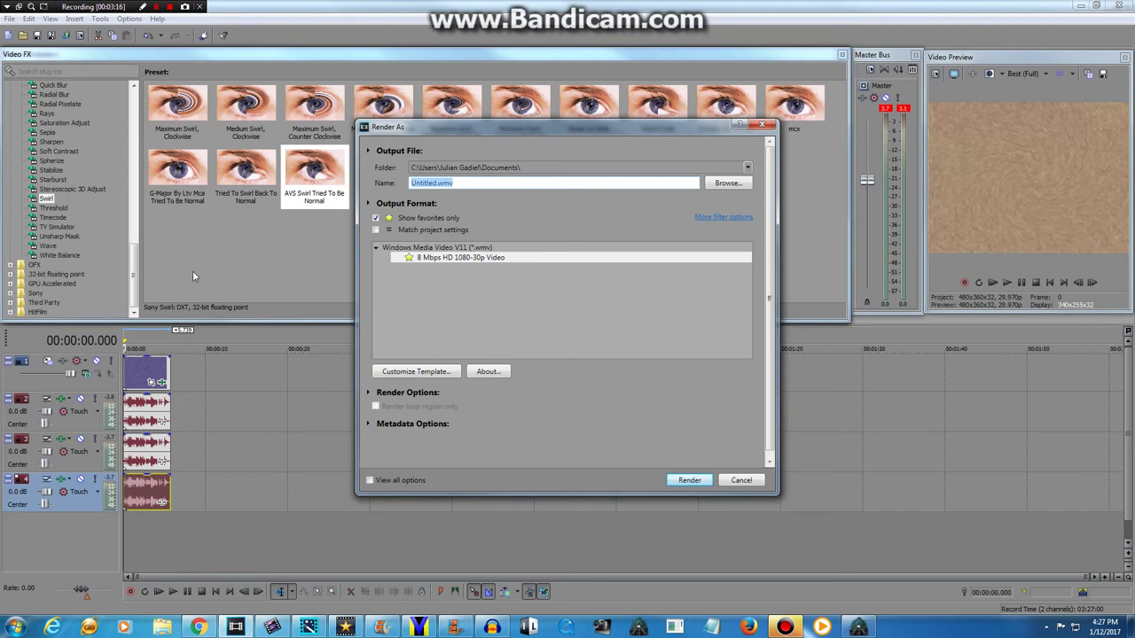
type("kla")
key("BackSpace")
key("BackSpace")
key("BackSpace")
key("BackSpace")
key("BackSpace")
key("BackSpace")
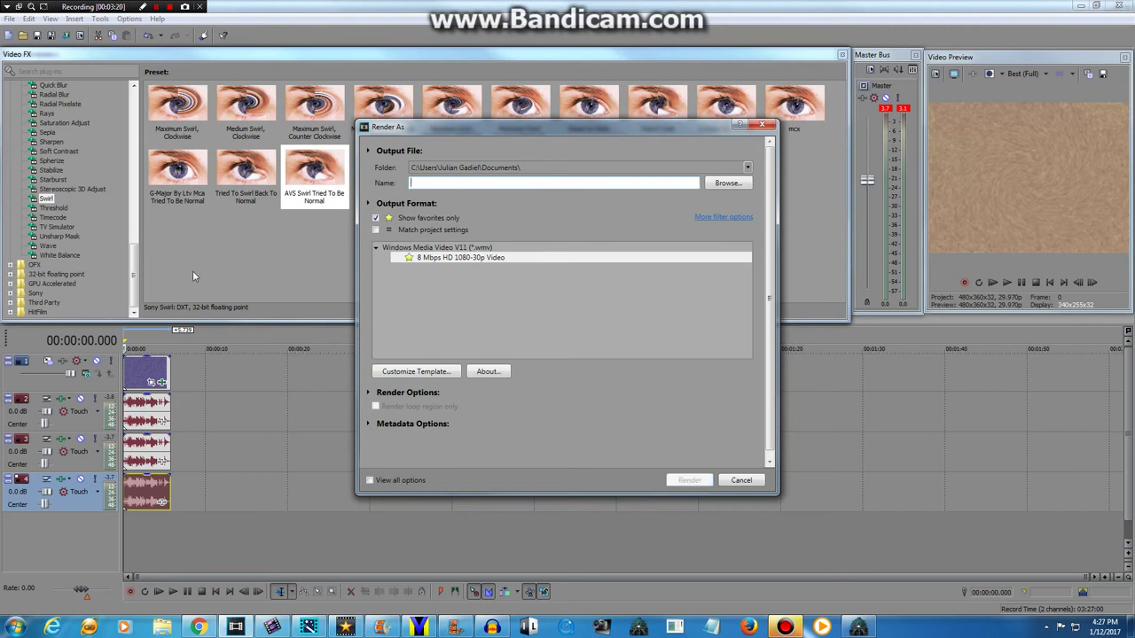
type("Klasky Csupo In W-Major")
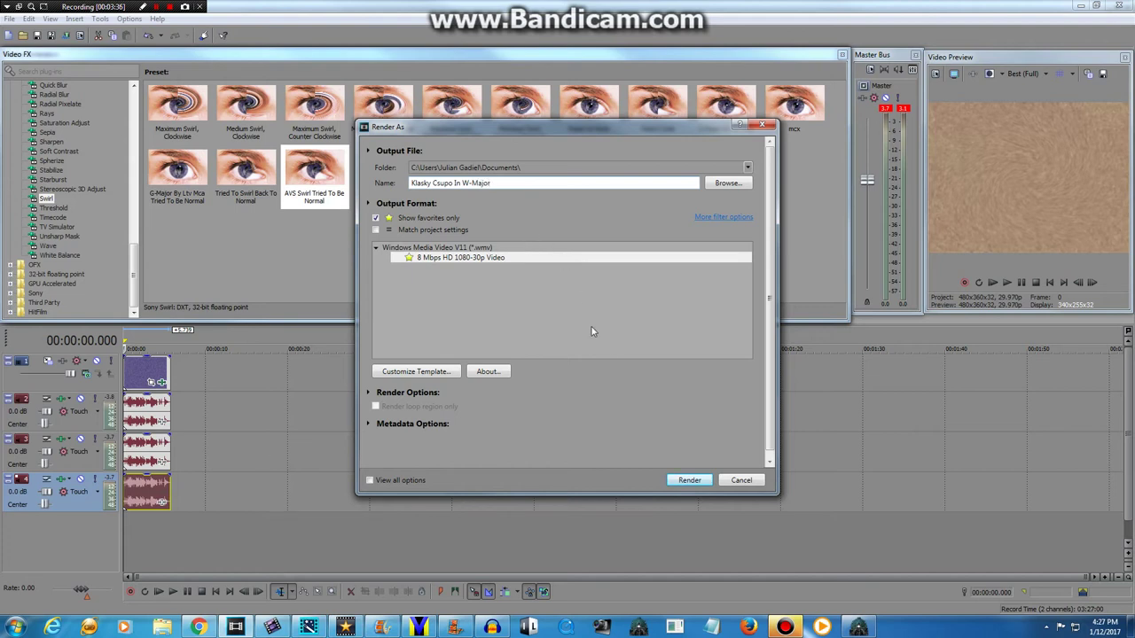
left_click(688, 481)
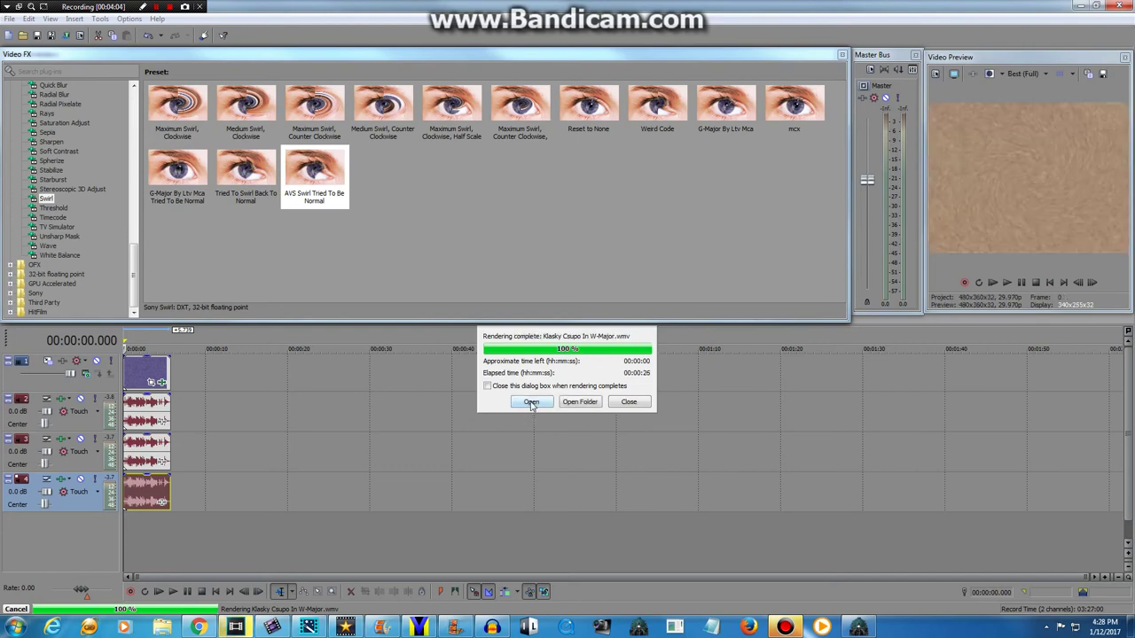
Open the rendered video to watch it, and close the media player.
left_click(531, 403)
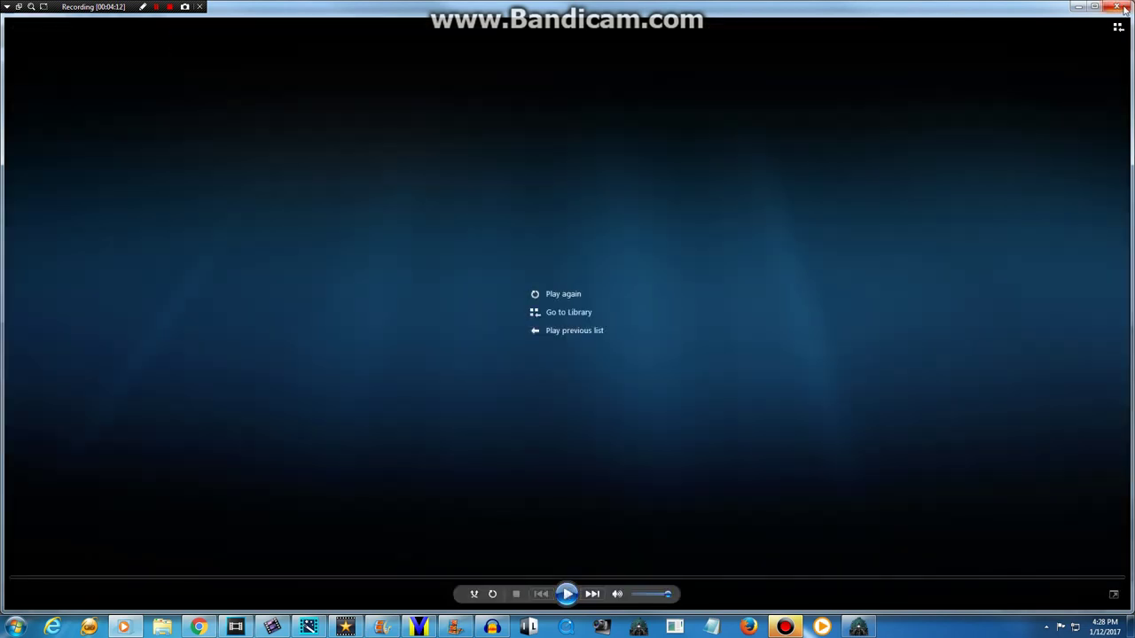
left_click(1119, 7)
left_click(785, 627)
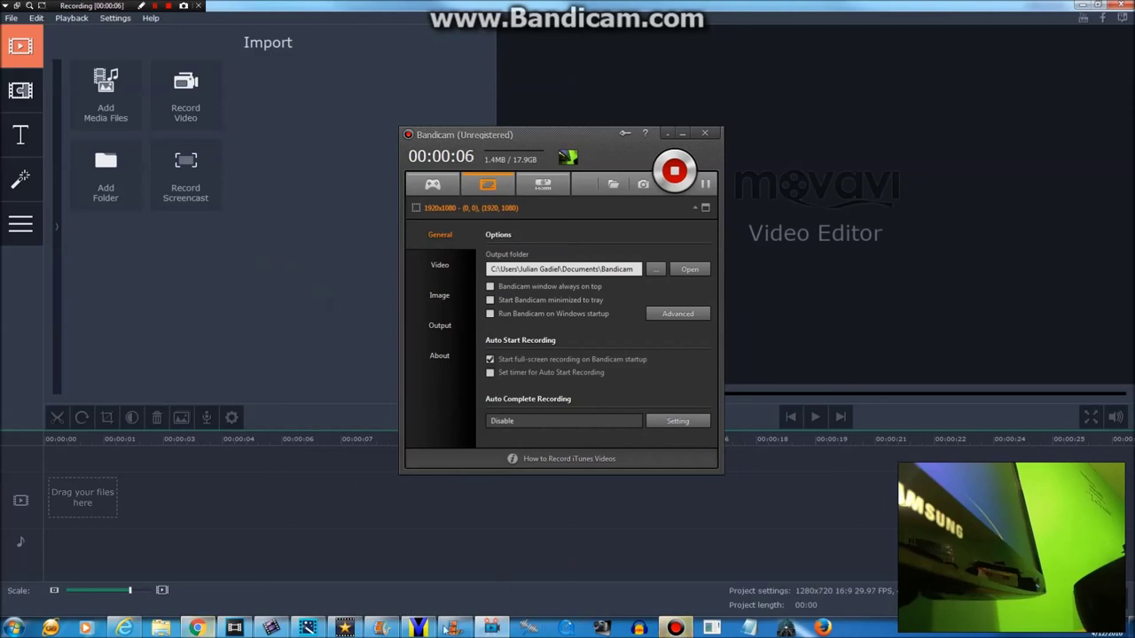
Switch to Movavi Video Editor, import the TTTE Japanese Promotional Material video and show its clip tools.
left_click(486, 628)
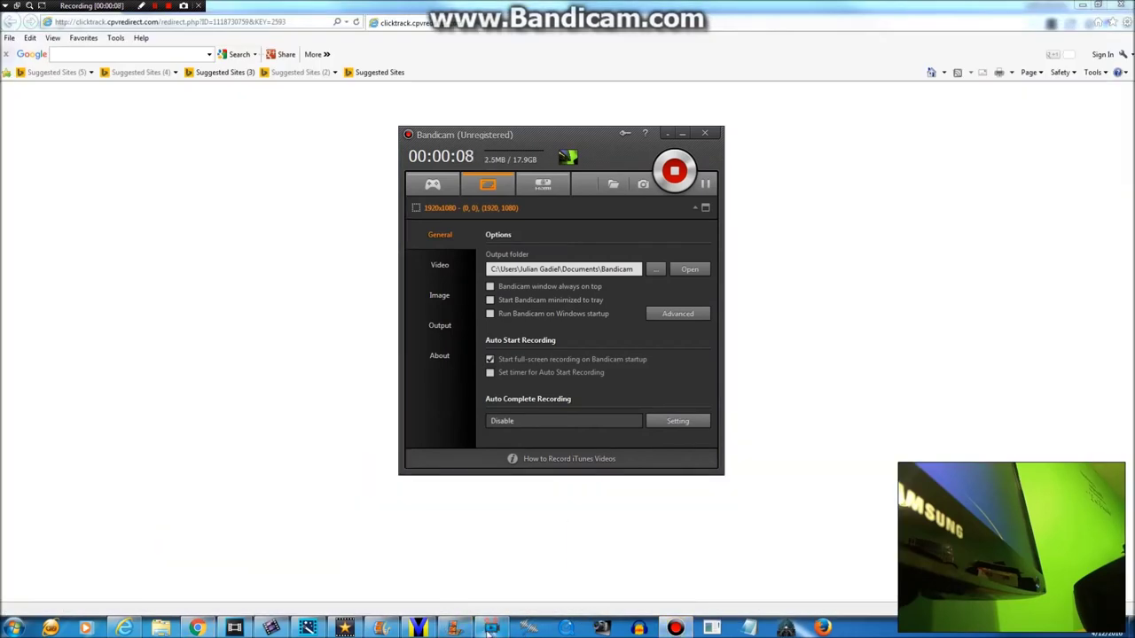
left_click(122, 629)
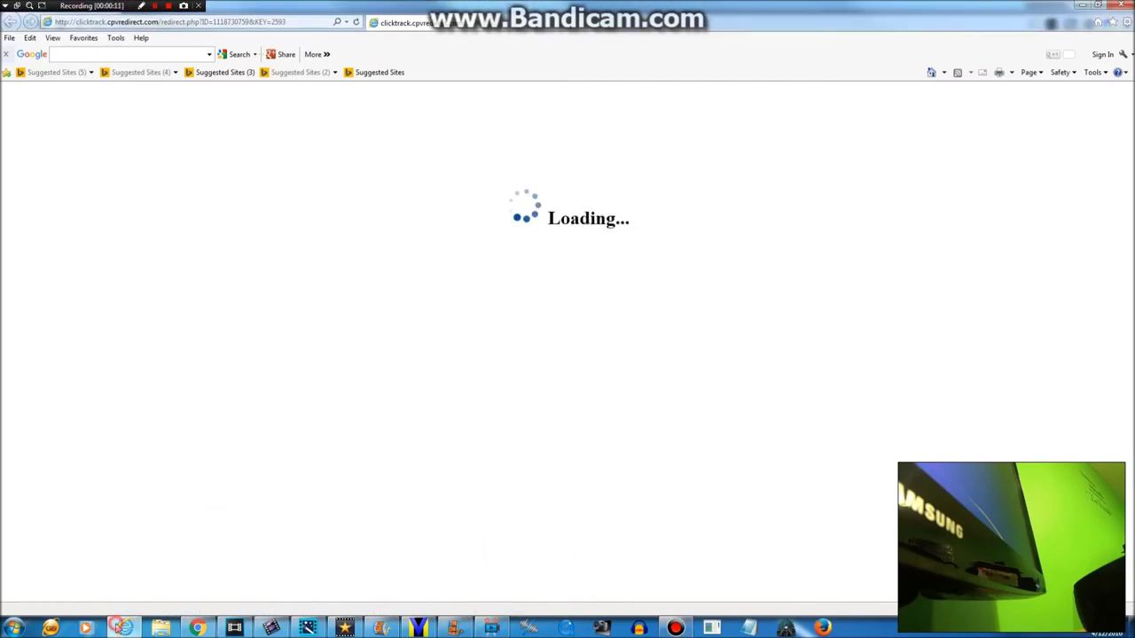
left_click(122, 628)
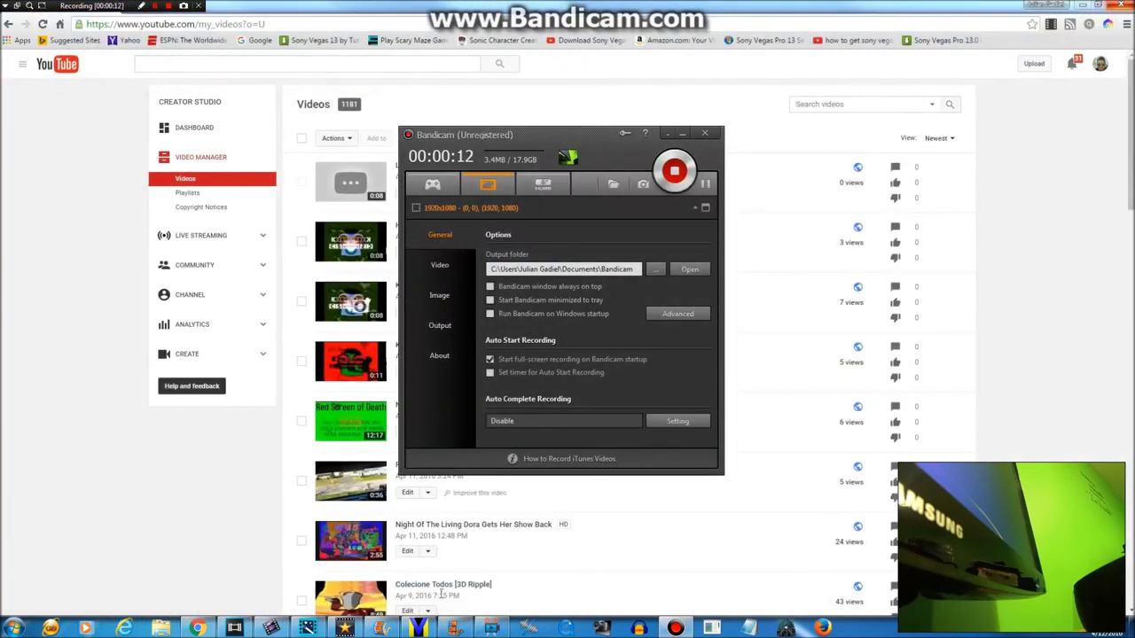
left_click(490, 629)
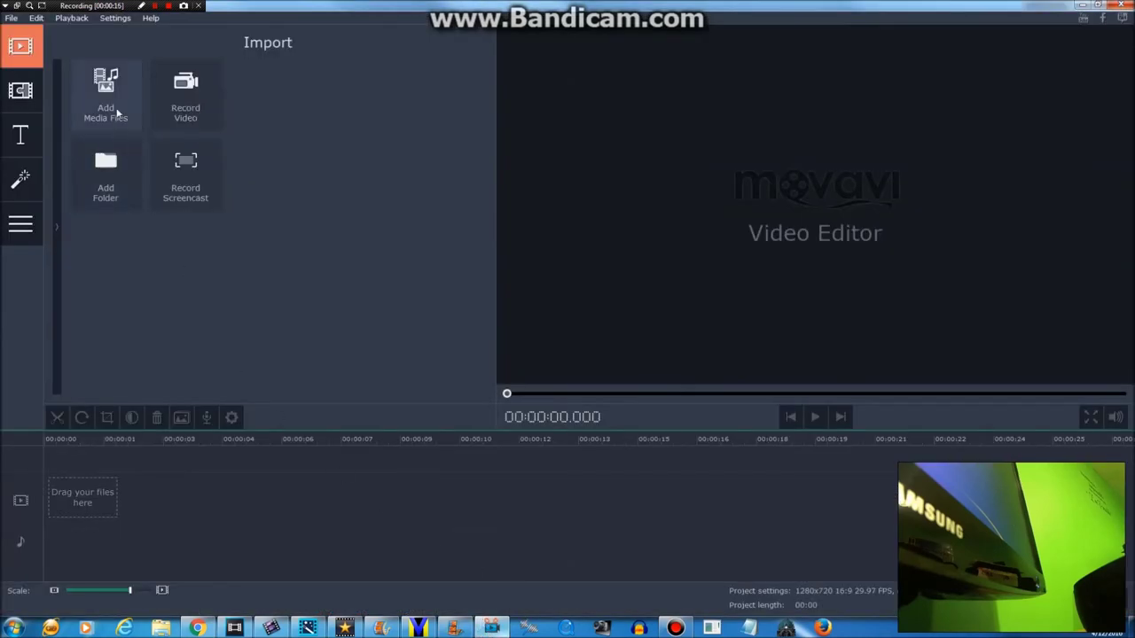
left_click(116, 110)
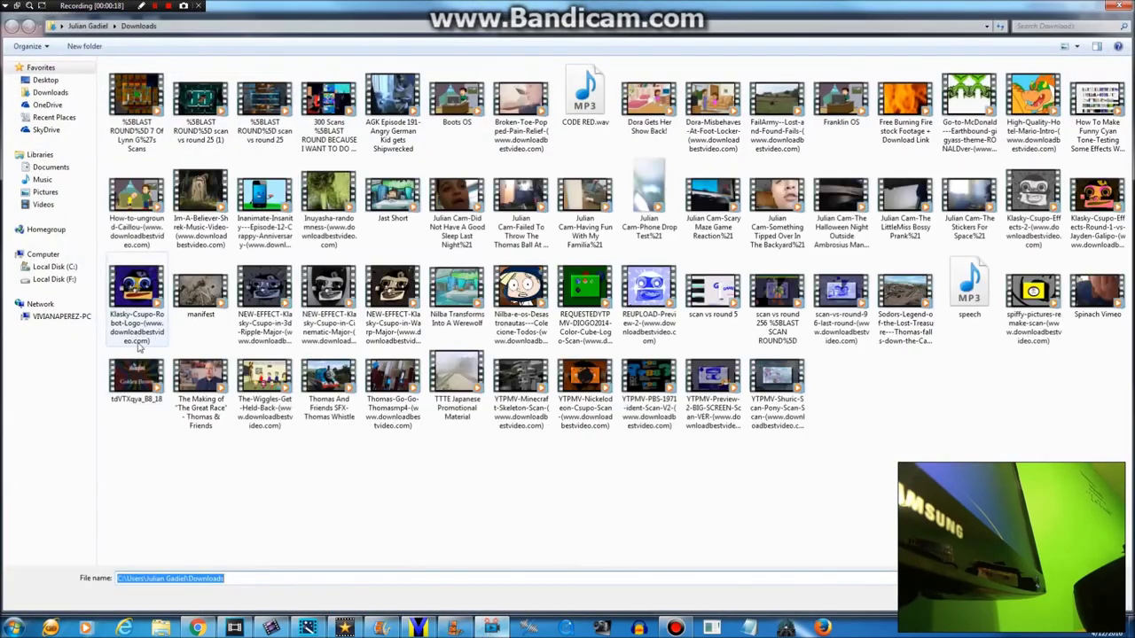
double_click(461, 383)
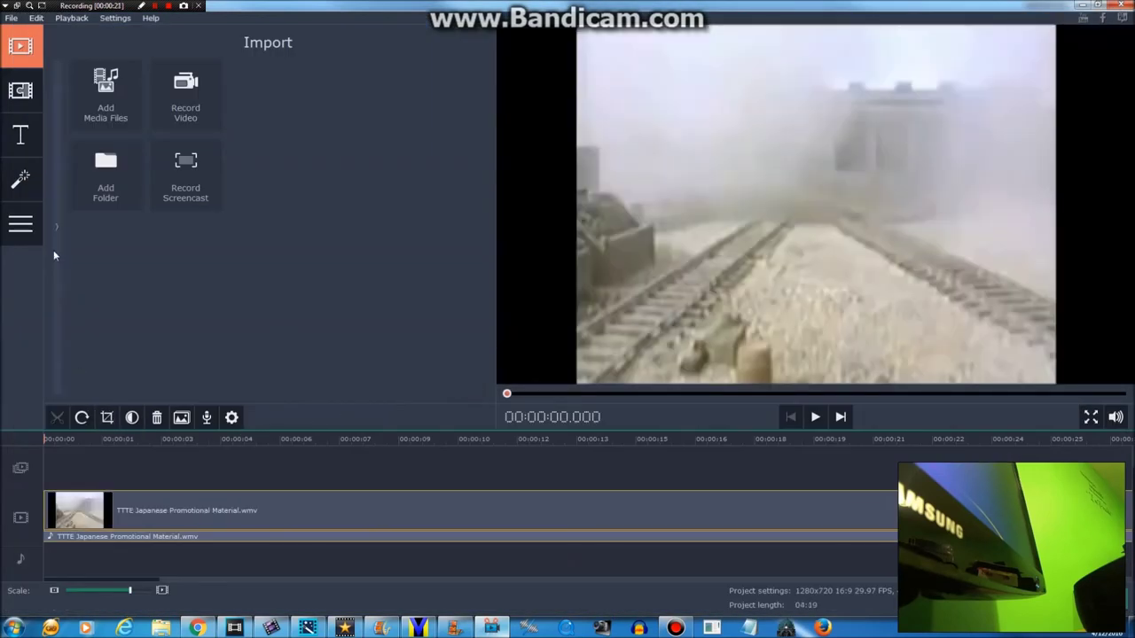
left_click(31, 221)
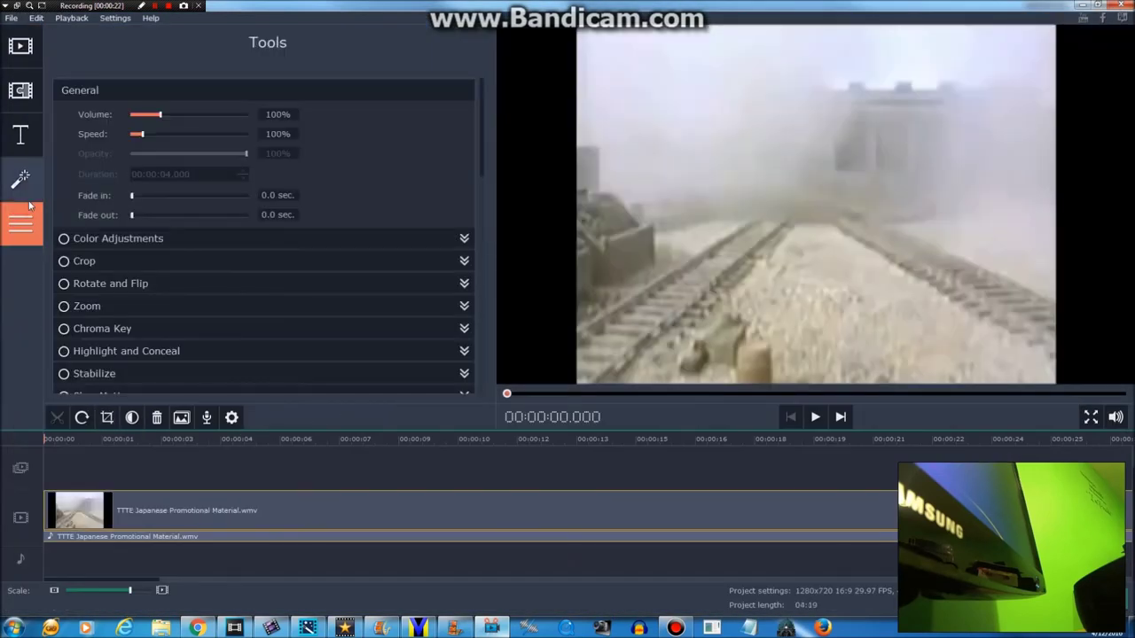
scroll(177, 266, "down", 1)
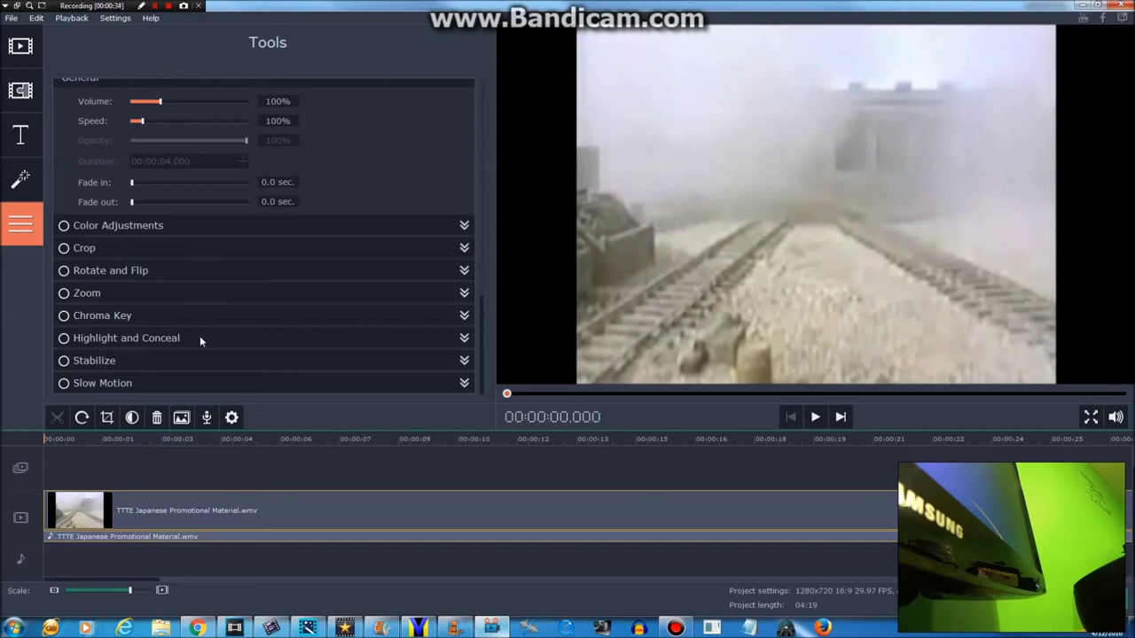
left_click(146, 338)
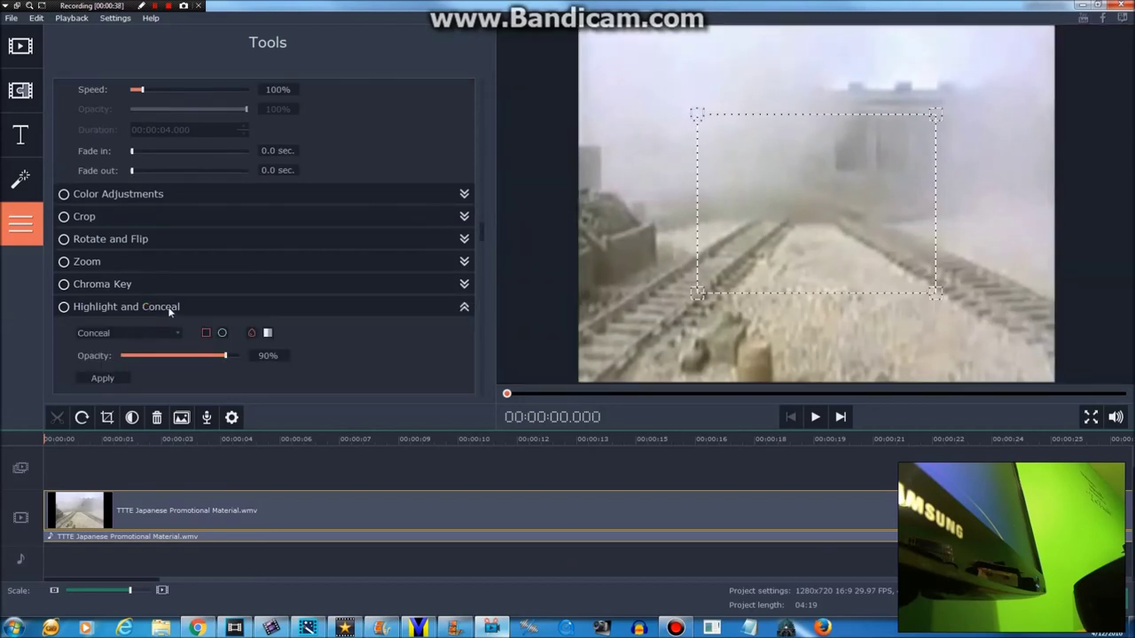
left_click(169, 309)
scroll(195, 227, "up", 1)
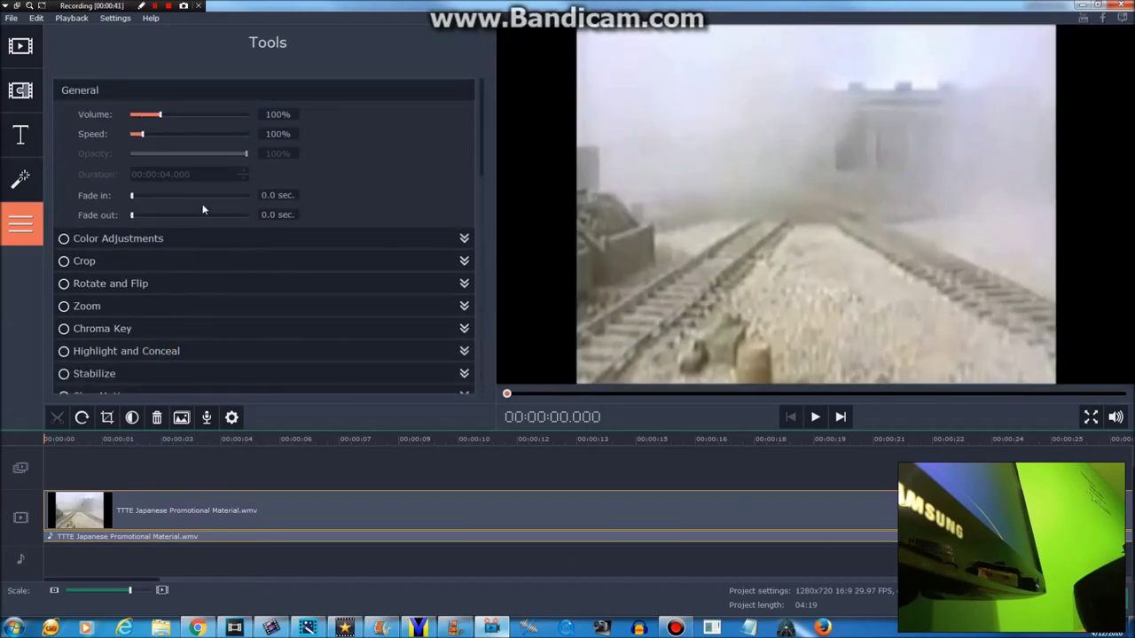
Increase the clip's hue in the manual color adjustments.
left_click(140, 246)
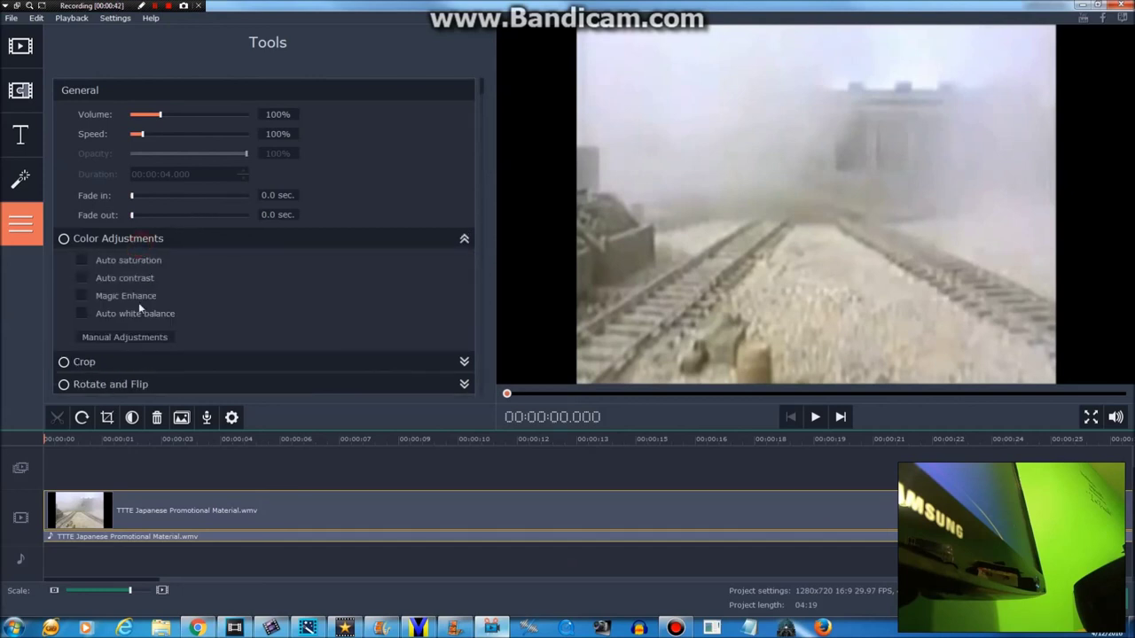
left_click(110, 340)
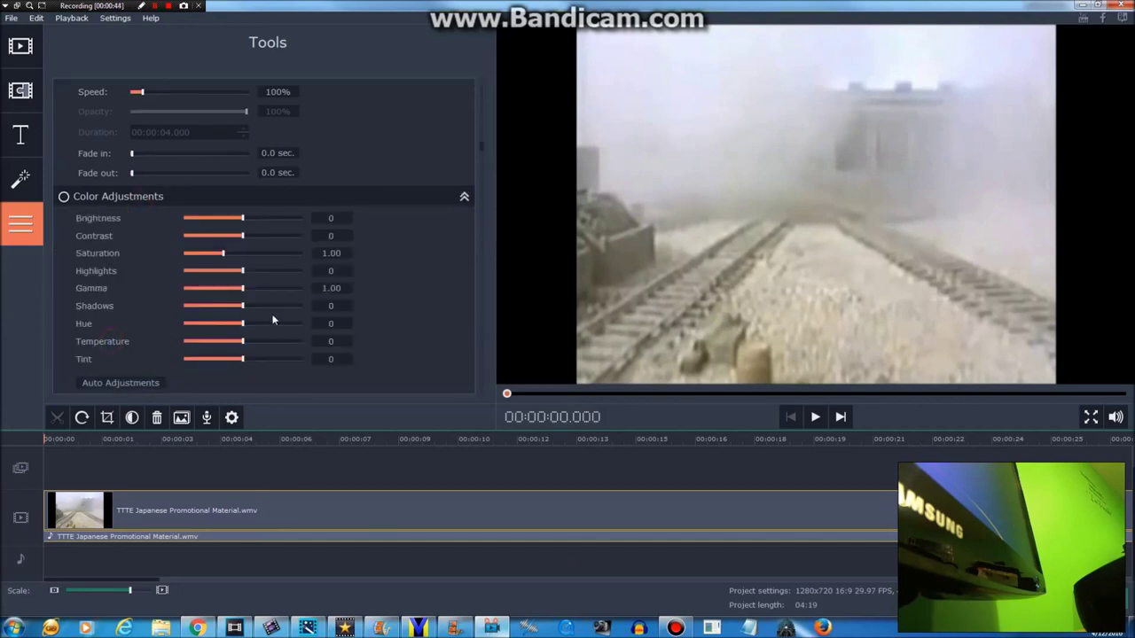
left_click_drag(259, 322, 292, 333)
left_click(464, 198)
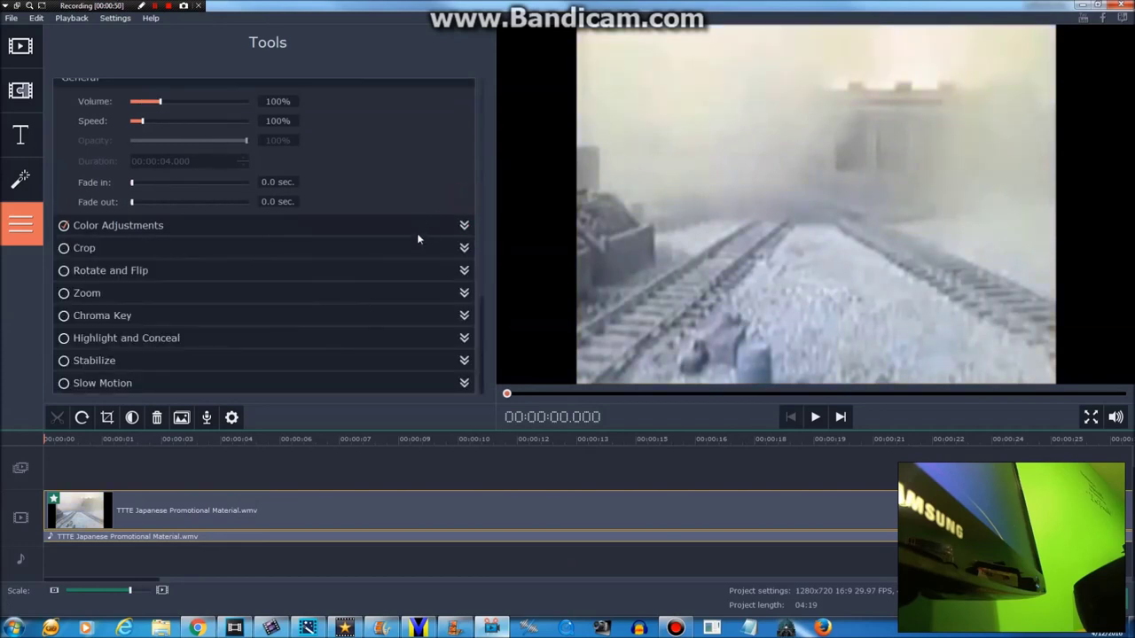
Mirror the clip horizontally and also flip it horizontally.
left_click(462, 272)
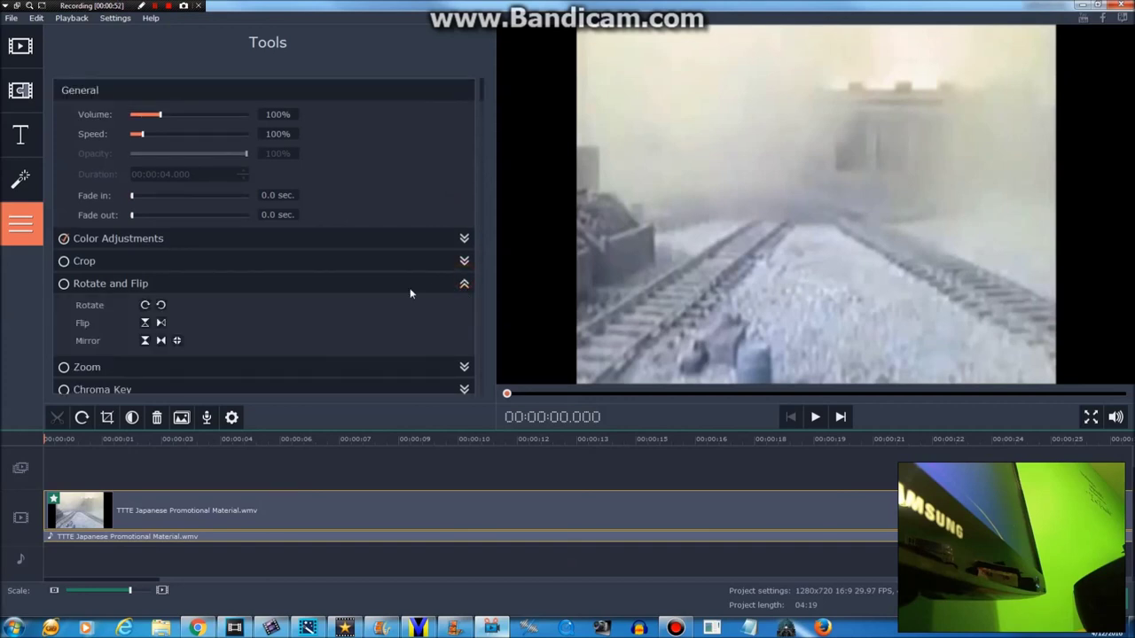
left_click(161, 341)
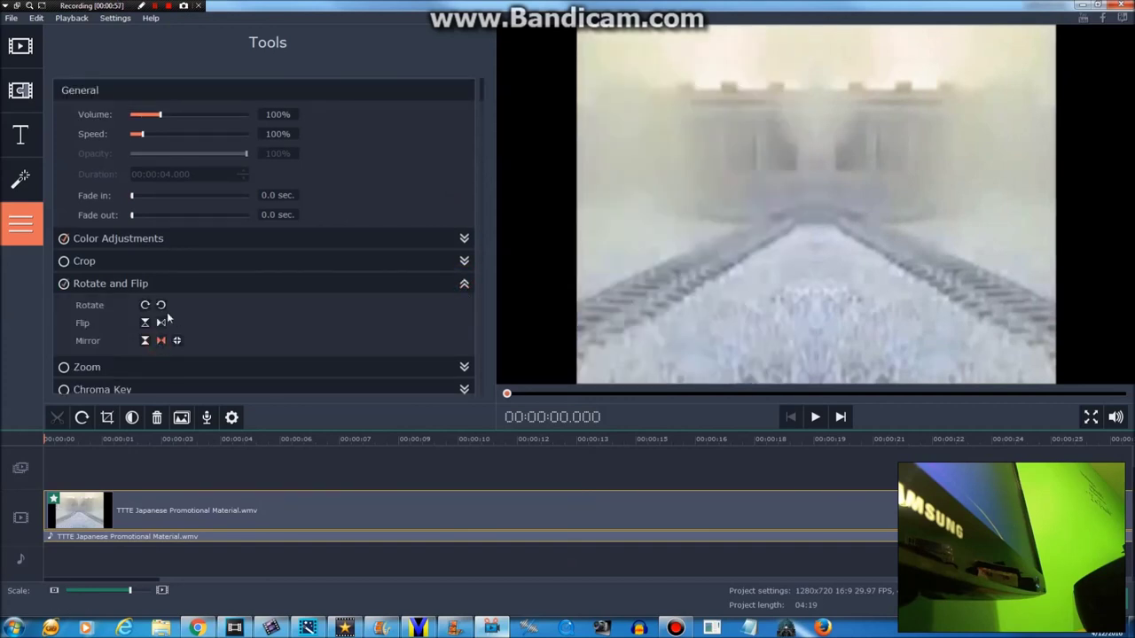
left_click(160, 323)
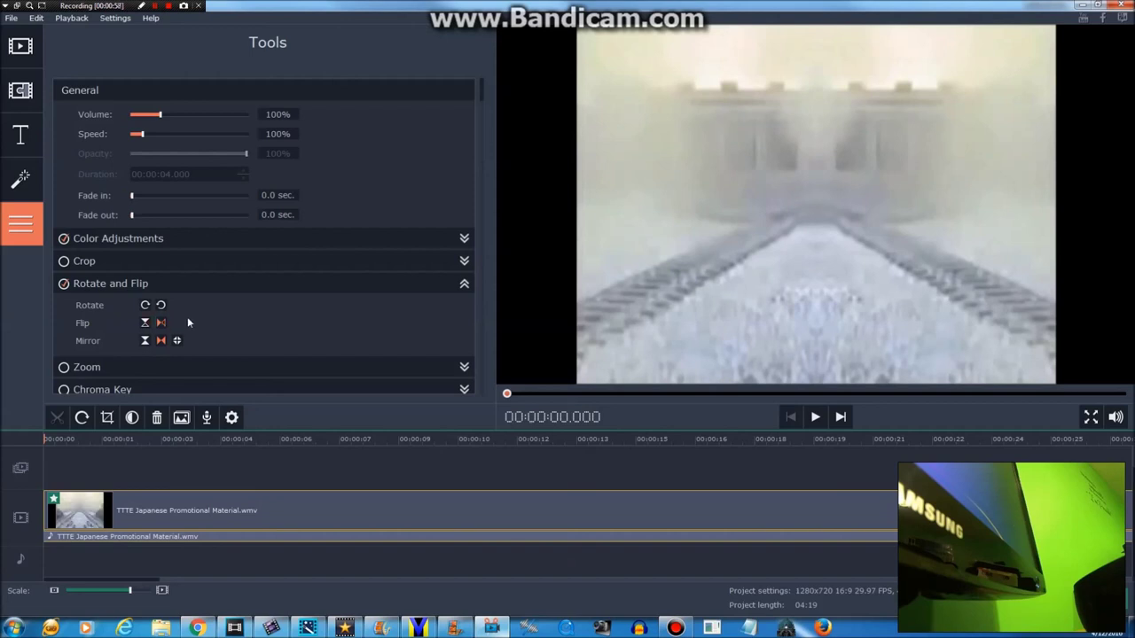
left_click(465, 284)
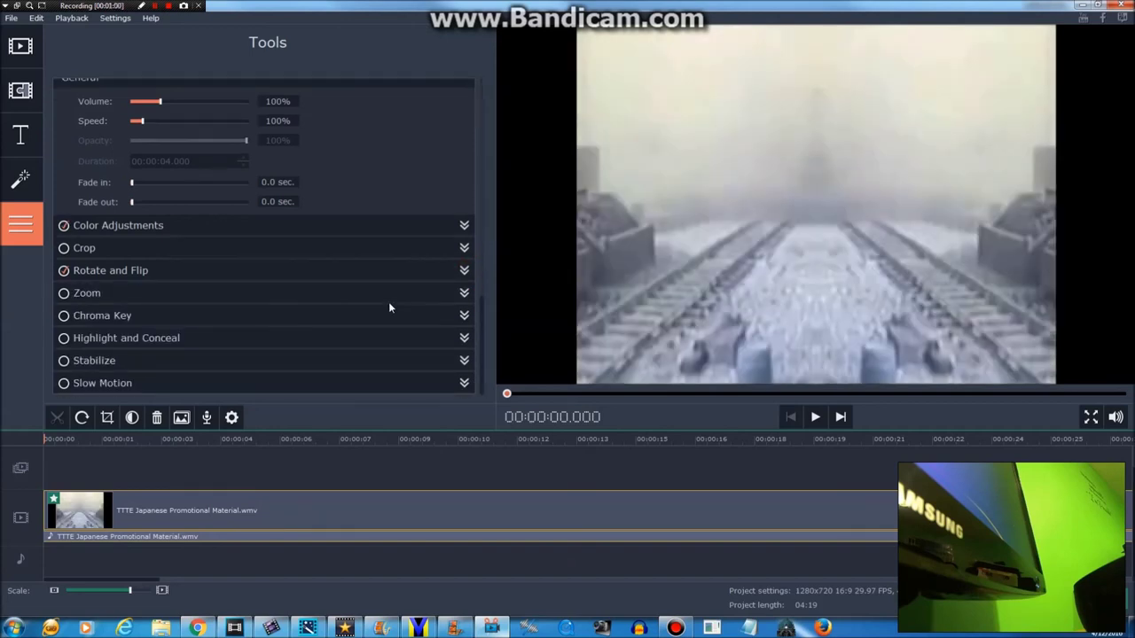
Apply Slow Motion to the clip at 75% speed.
left_click(248, 383)
left_click_drag(228, 382, 199, 384)
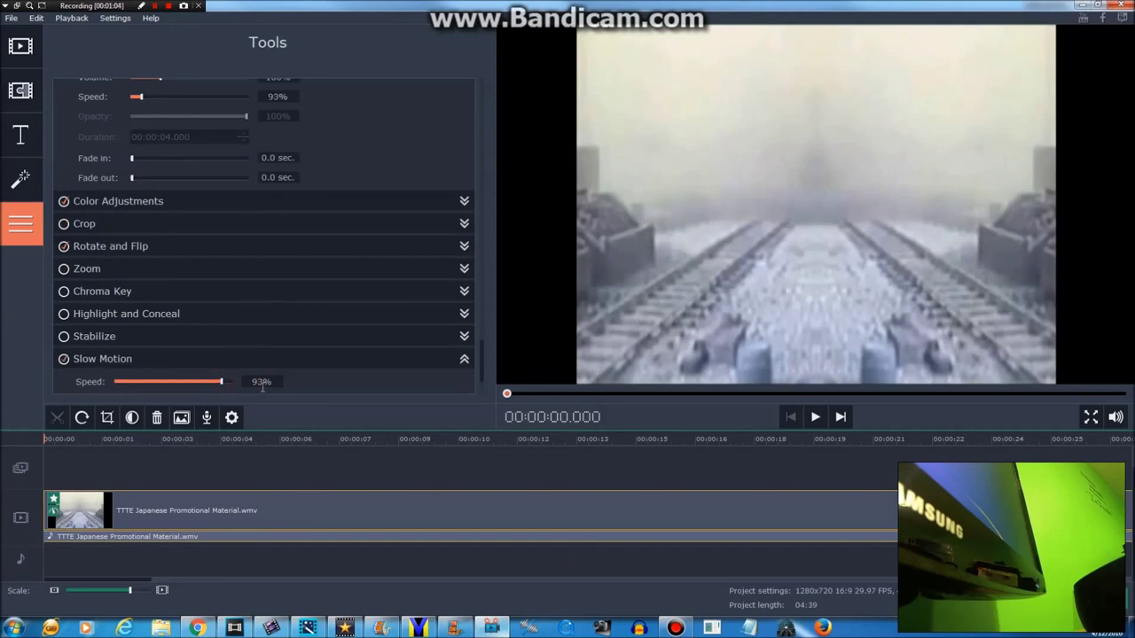
key("BackSpace")
type("75")
left_click(462, 360)
scroll(404, 340, "up", 1)
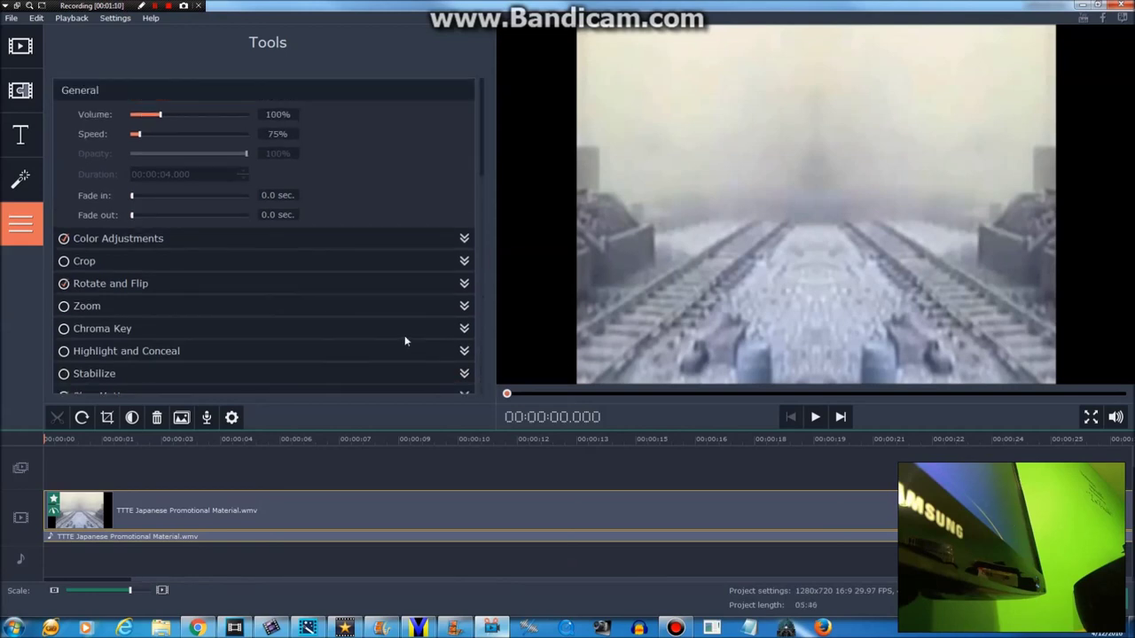
Play several places near the beginning of the edited clip to review the effect, and pause playback.
left_click(814, 417)
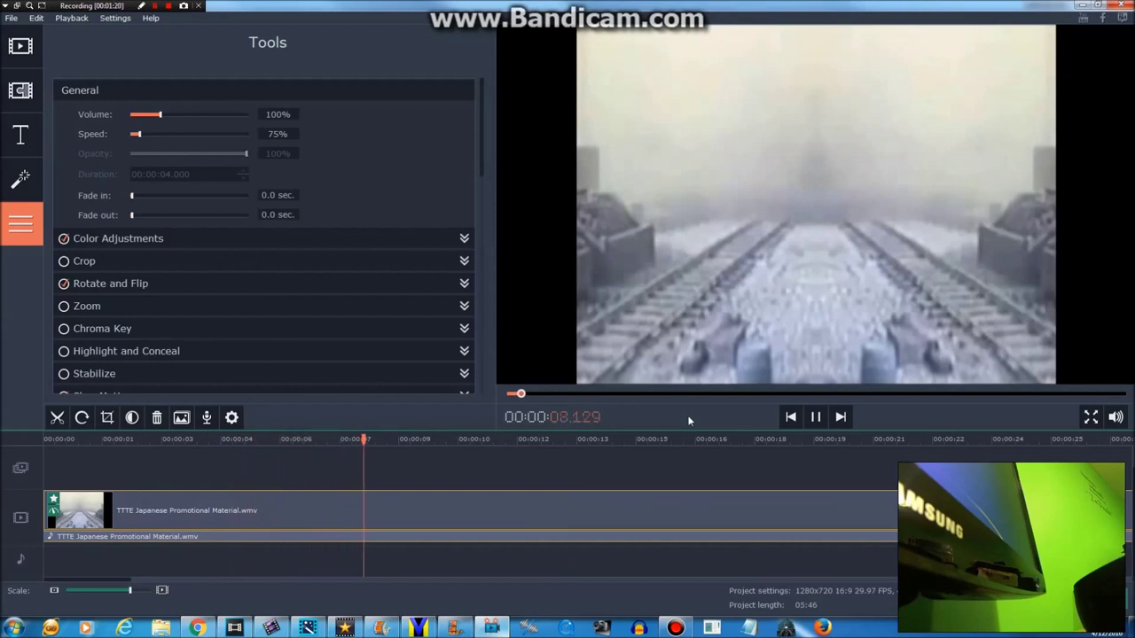
left_click(510, 394)
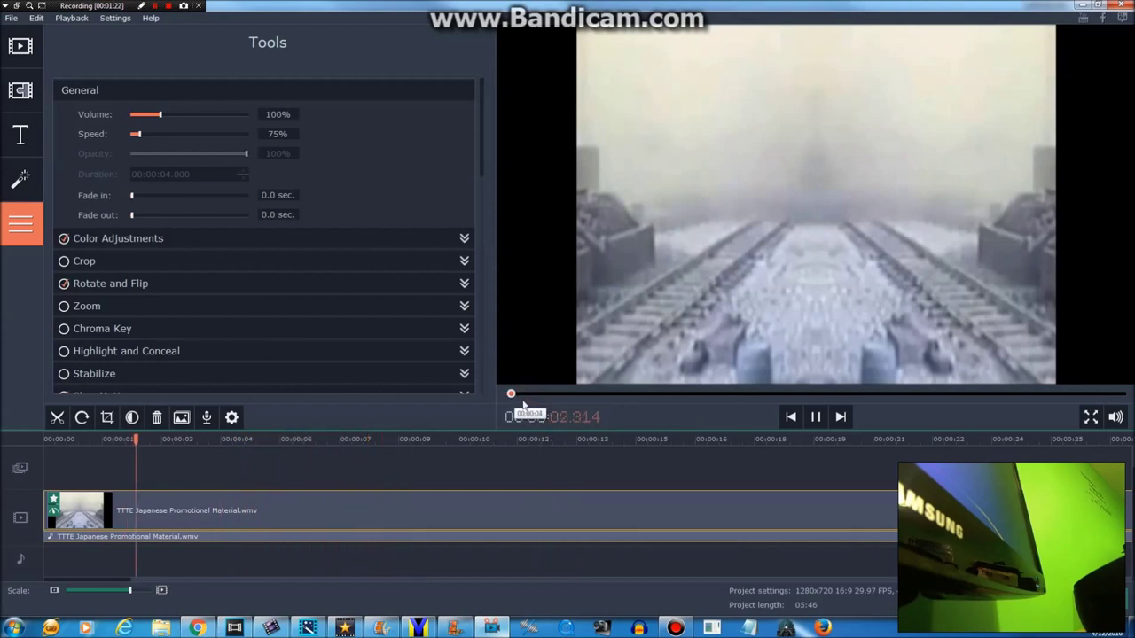
left_click(815, 416)
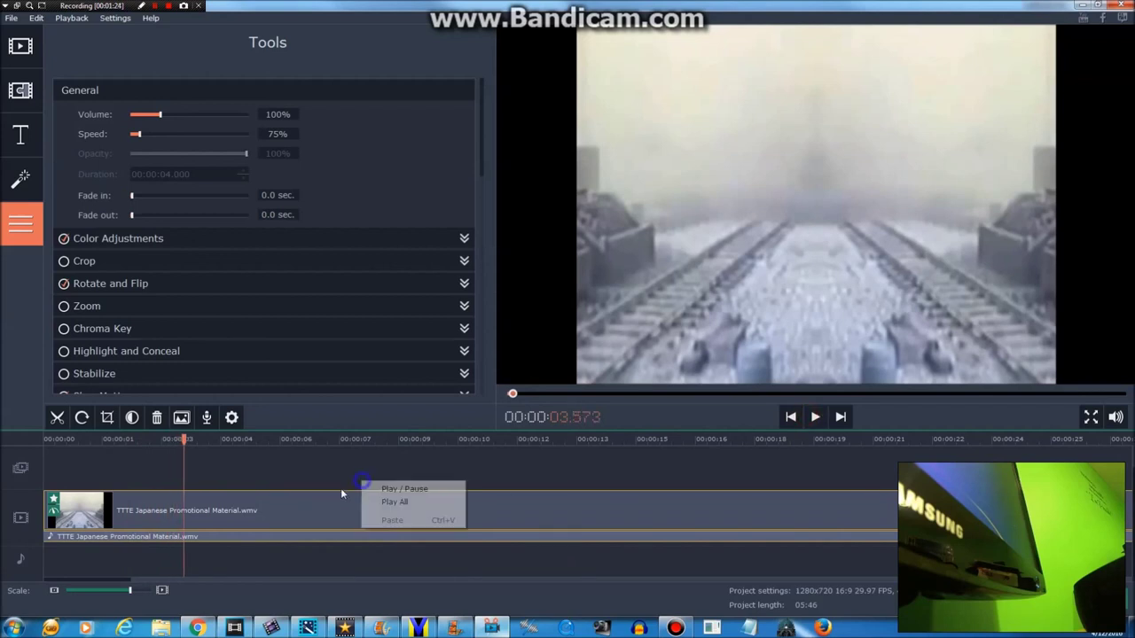
right_click(303, 500)
left_click(508, 393)
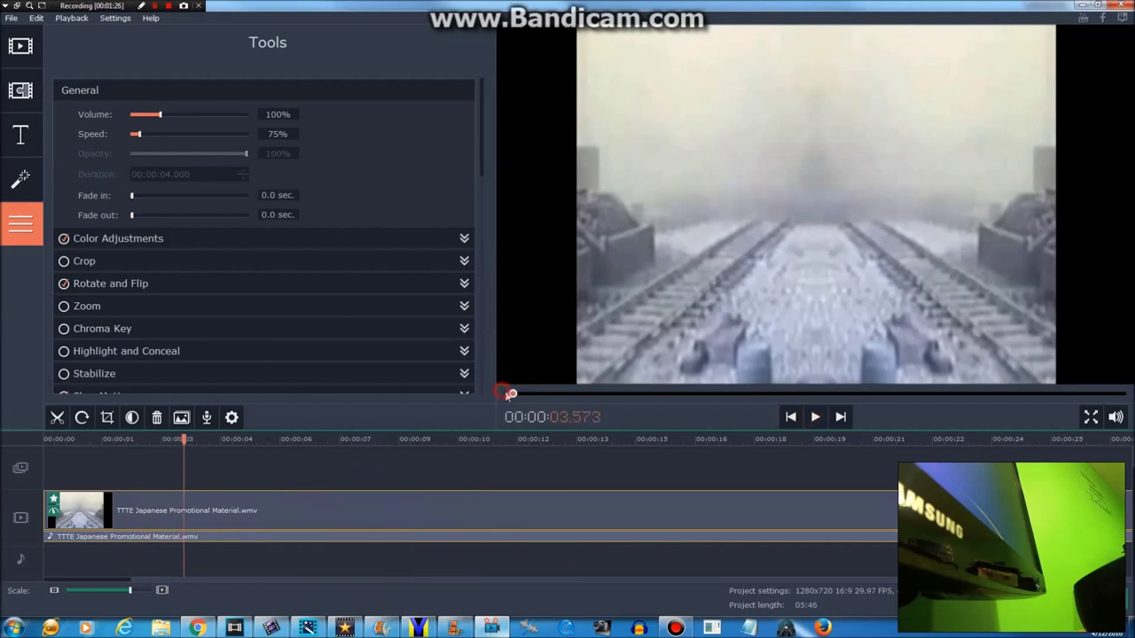
left_click(817, 418)
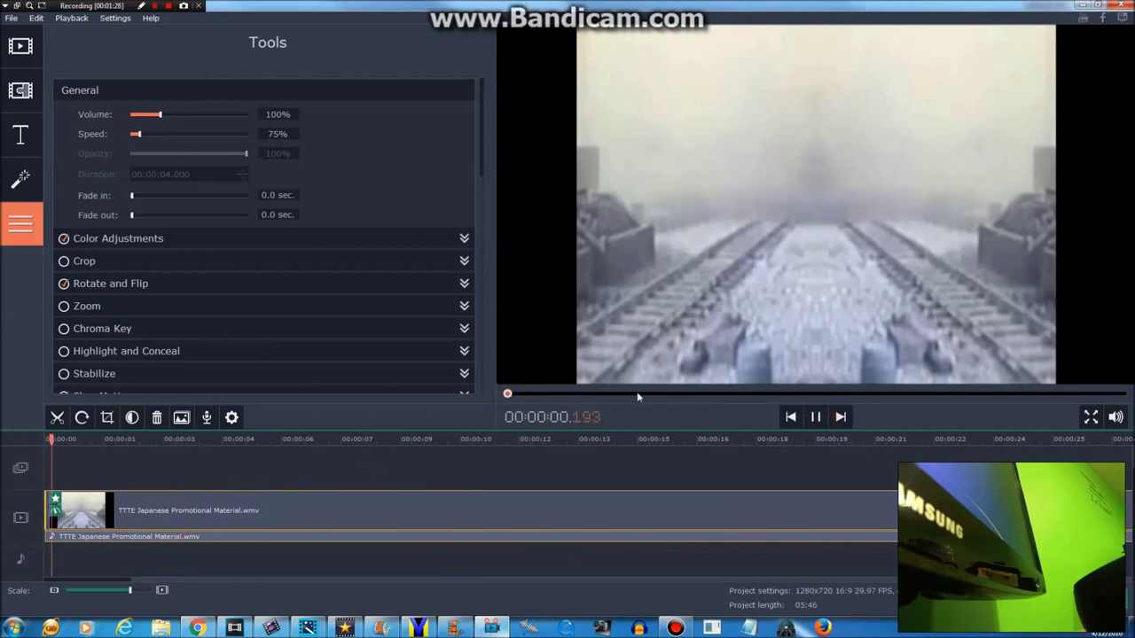
left_click(540, 394)
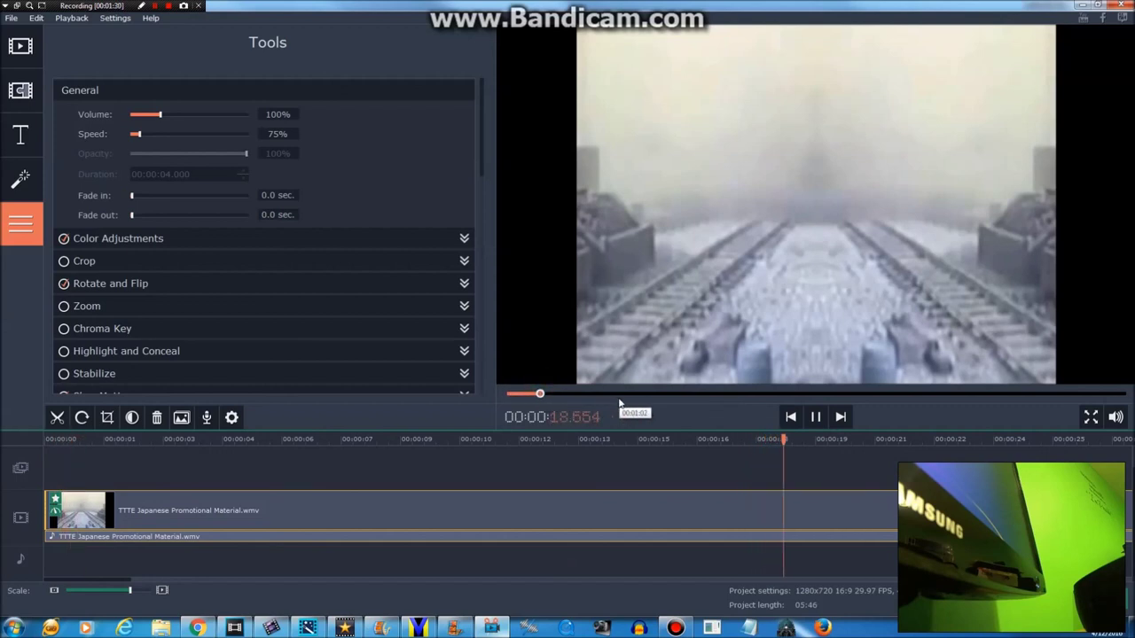
left_click(528, 393)
left_click(815, 417)
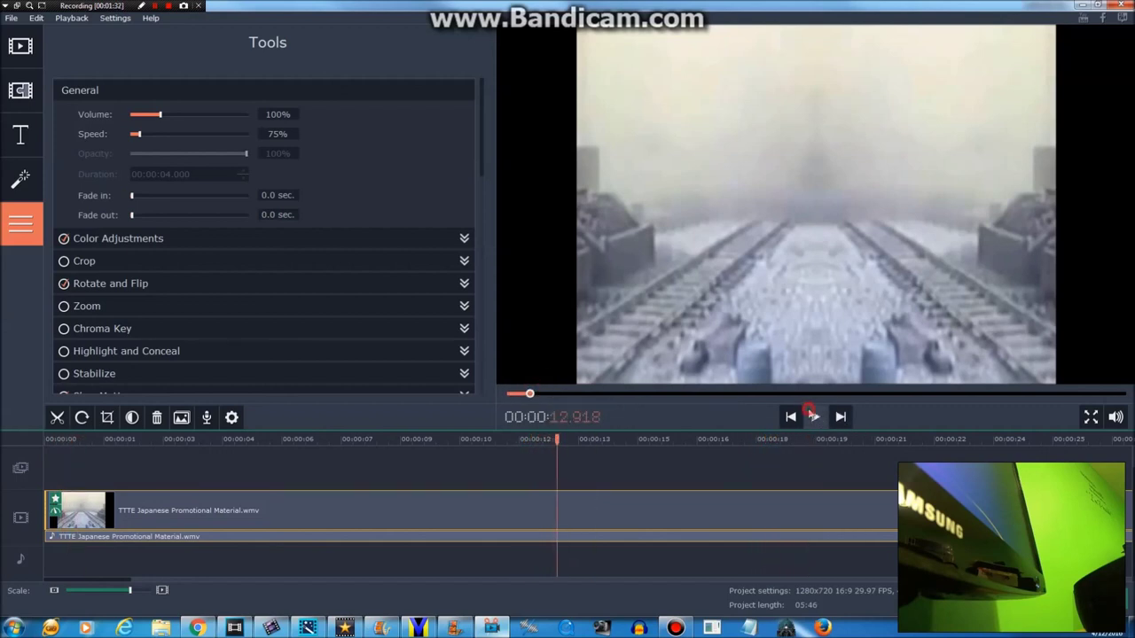
Return the playhead to the start and bring up the edit commands of the timeline clip.
left_click(511, 394)
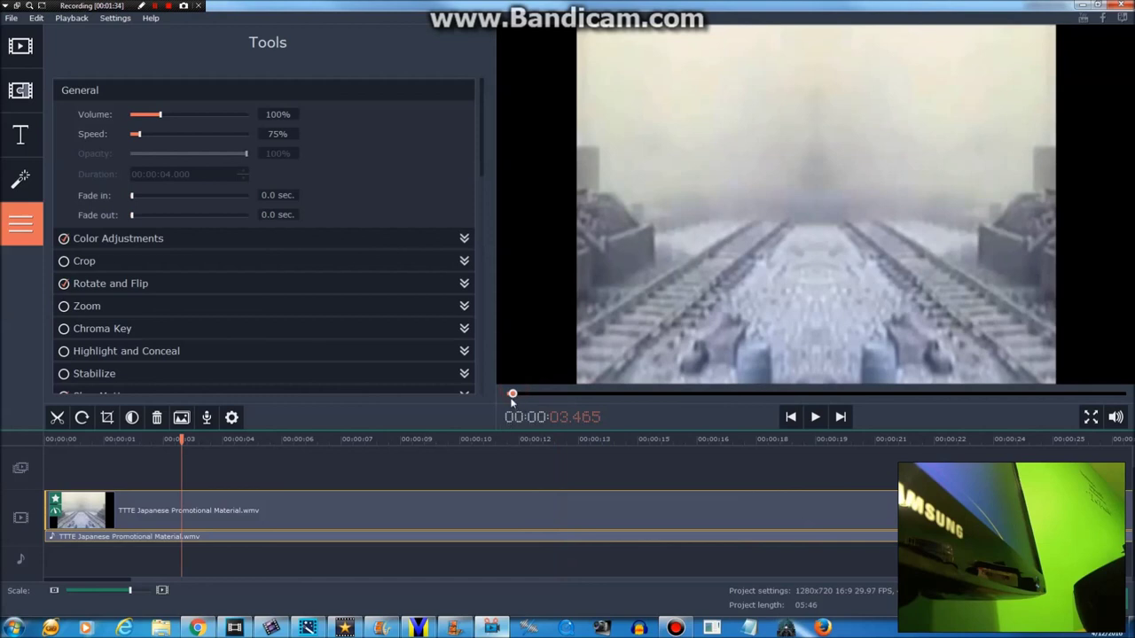
left_click(504, 394)
right_click(354, 501)
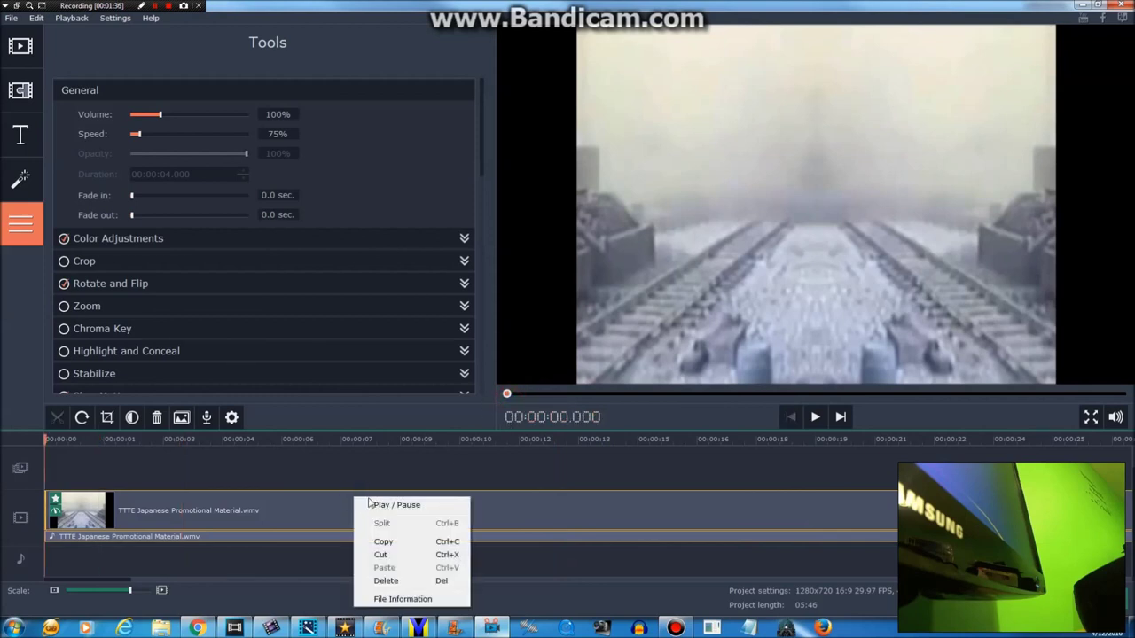